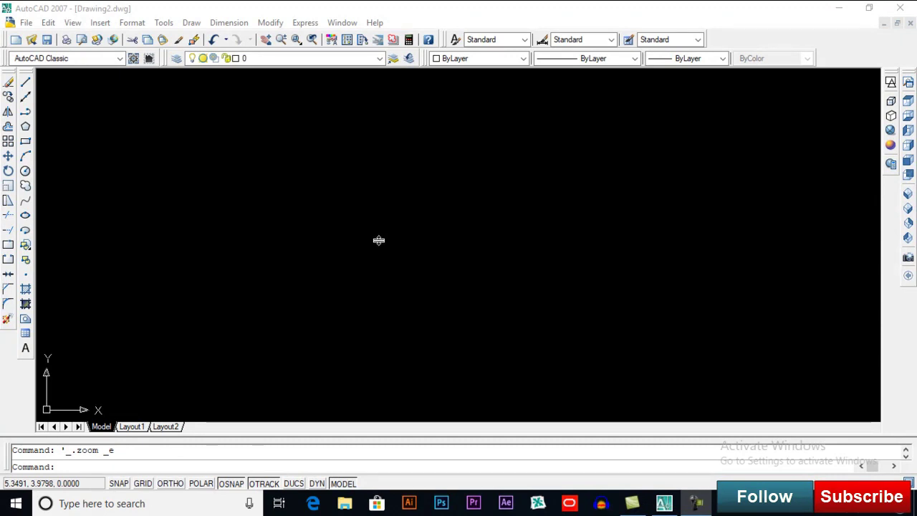
Focus the blank Drawing2 window by clicking in its drawing area
left_click(378, 240)
type("un")
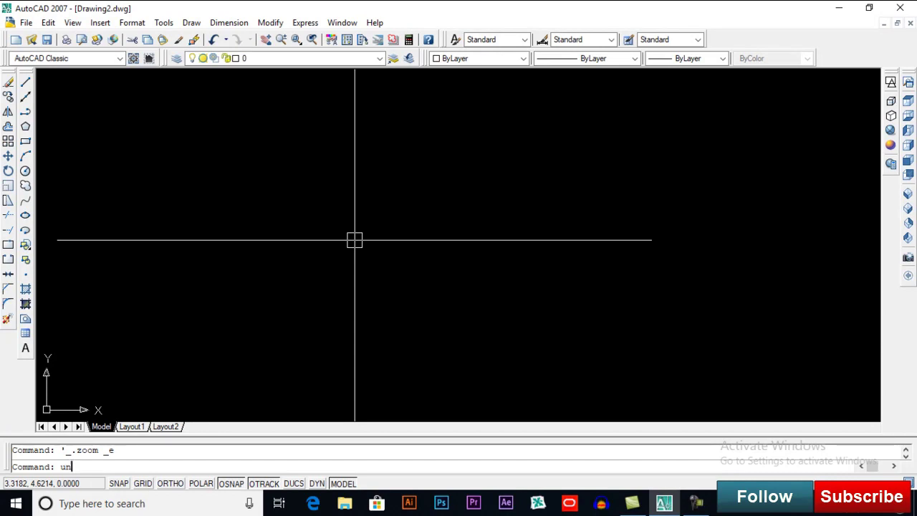
Set drawing units to Architectural lengths with 0'-0 1/4" precision
key("Return")
left_click(364, 126)
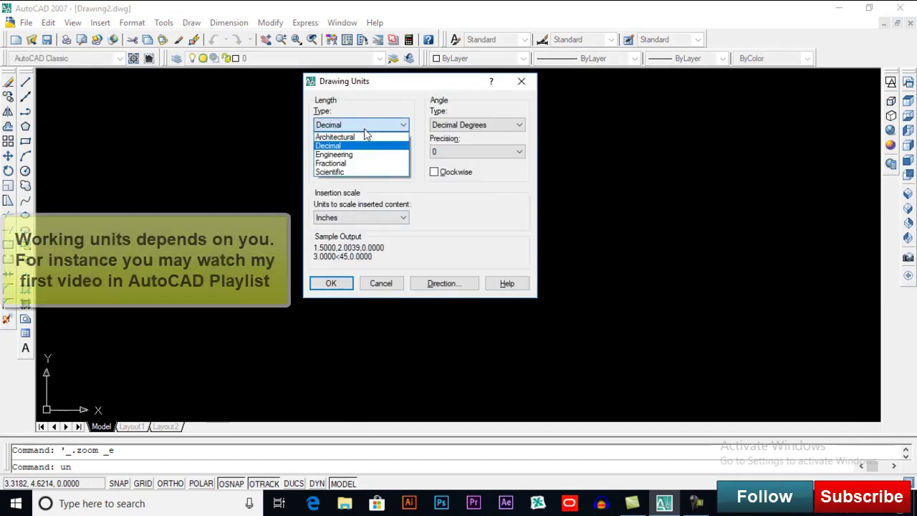
left_click(359, 137)
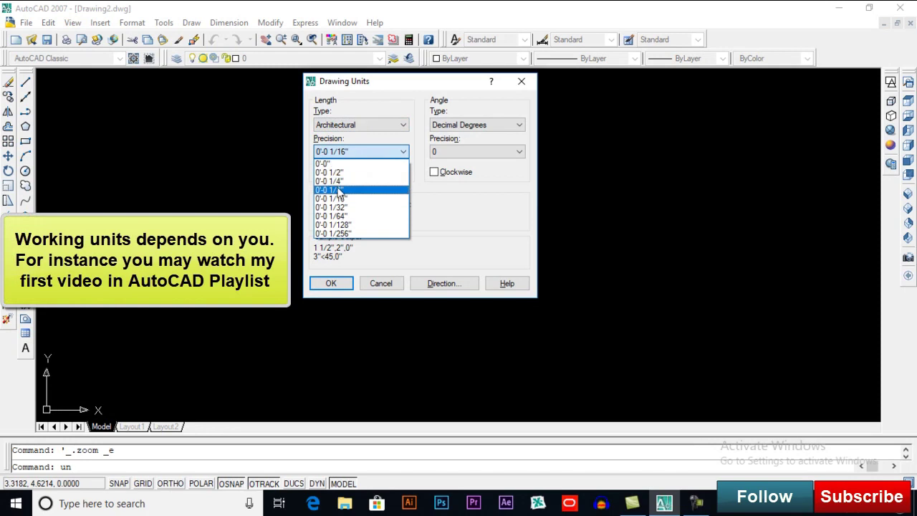
left_click(340, 180)
left_click(330, 284)
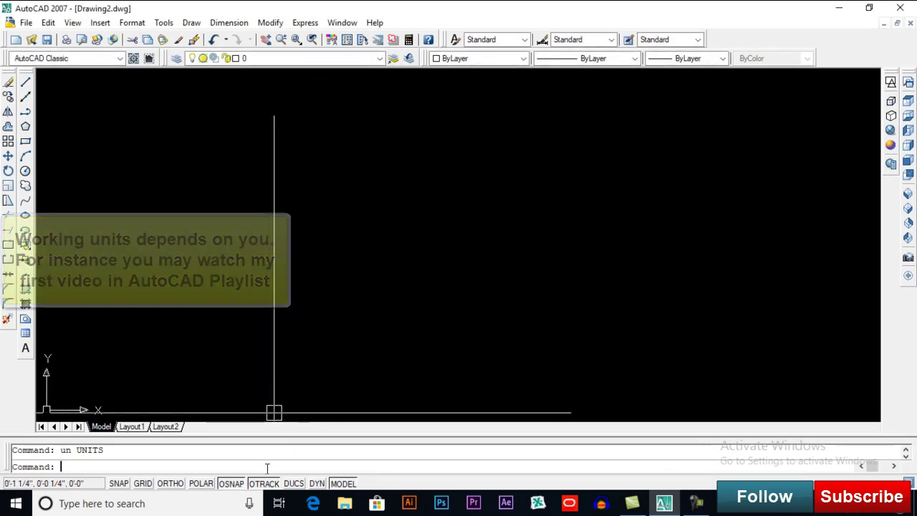
Set the model space limits from the origin to 100',100'
type("limt")
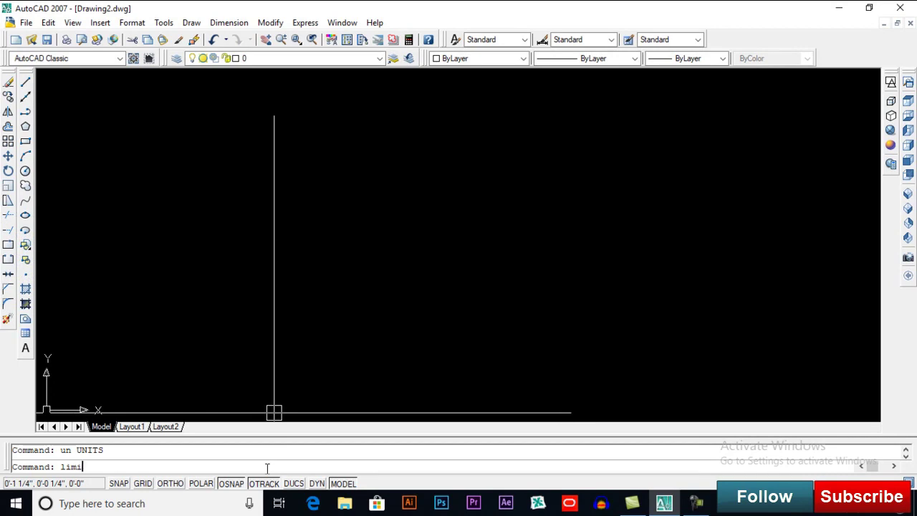
key("Return")
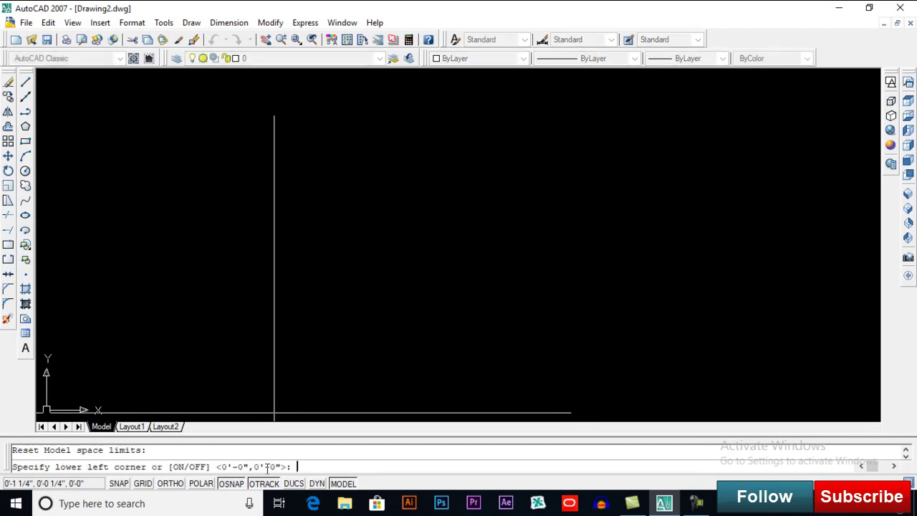
key("Return")
type("100',100")
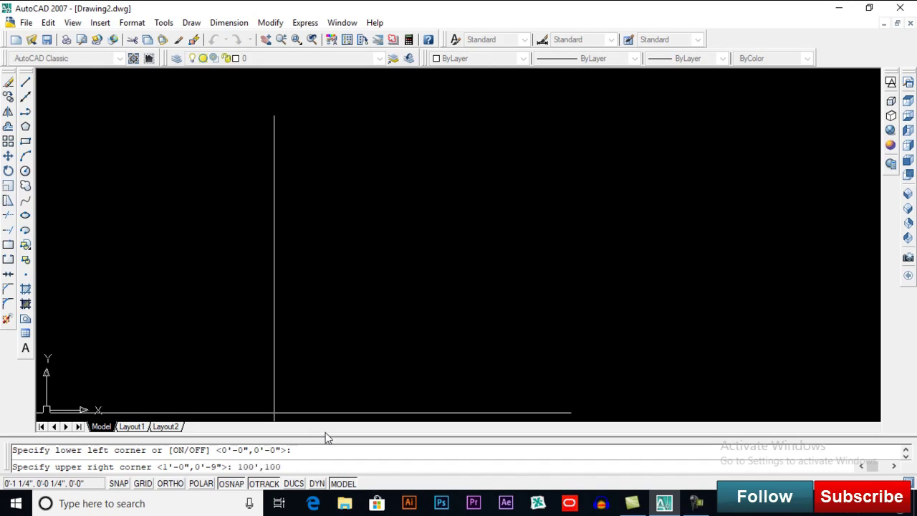
type("'")
key("Return")
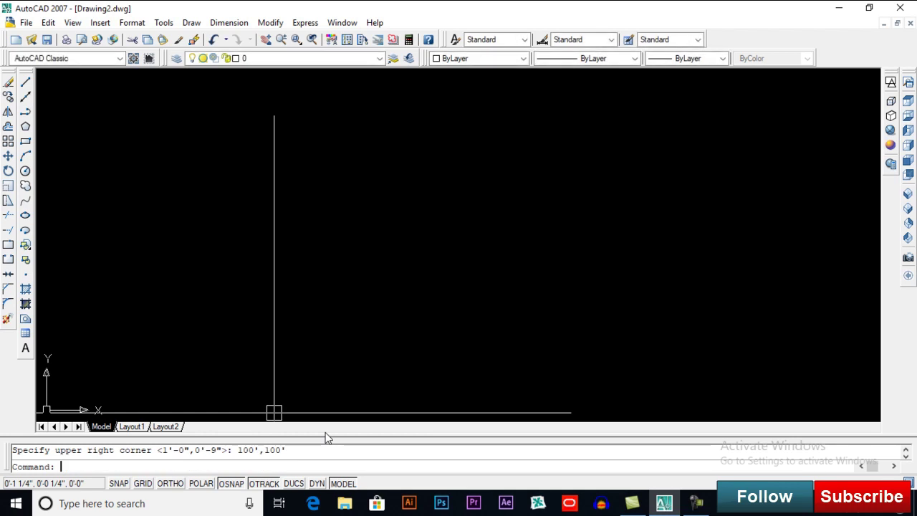
Zoom to extents and draw a 27'-3" by 50'-7 1/2" plot rectangle
type("z")
key("Return")
key("Return")
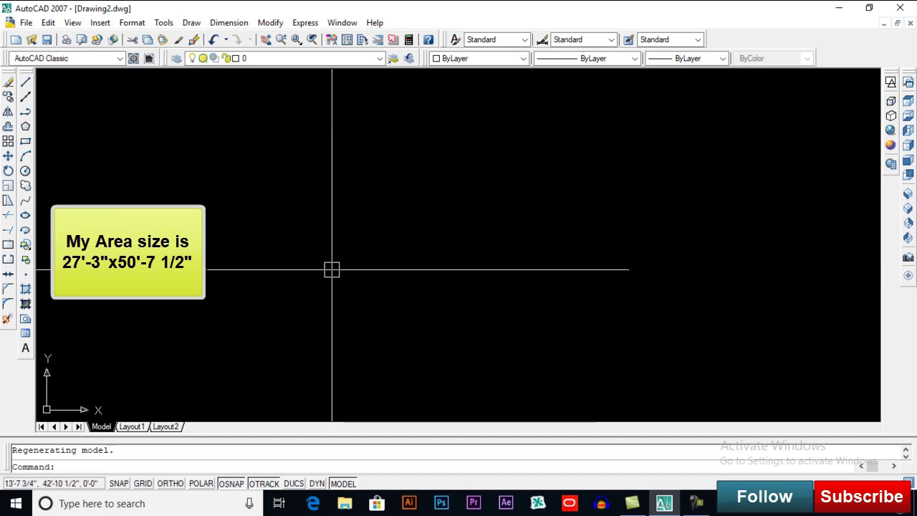
type("rec")
key("Return")
left_click(242, 144)
type("@2")
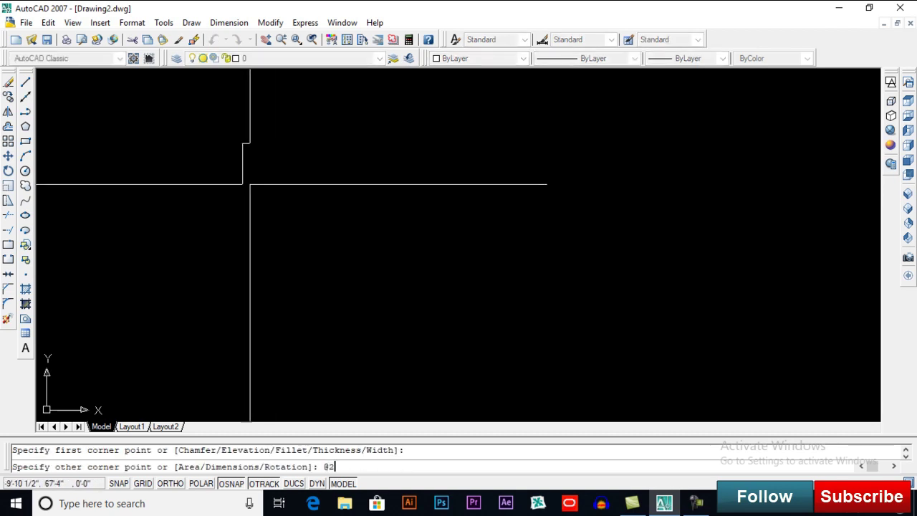
type("7'3\",50'7.5")
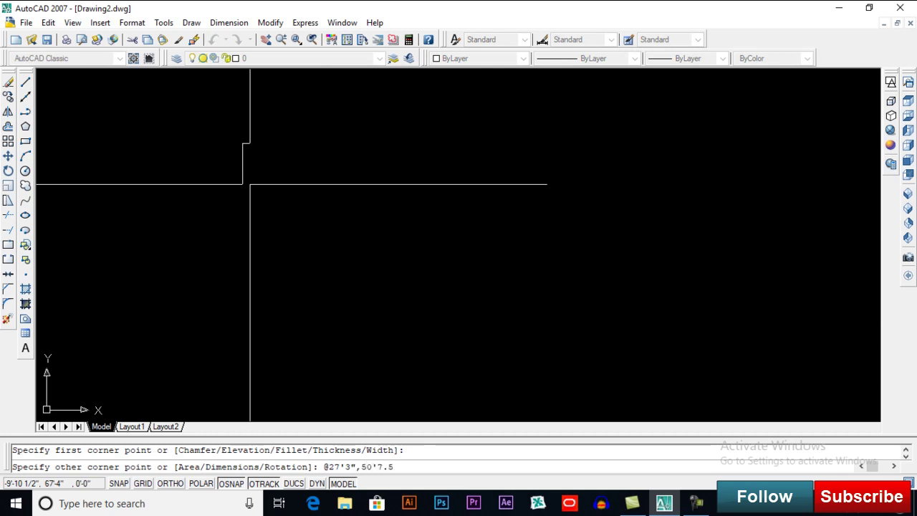
key("Return")
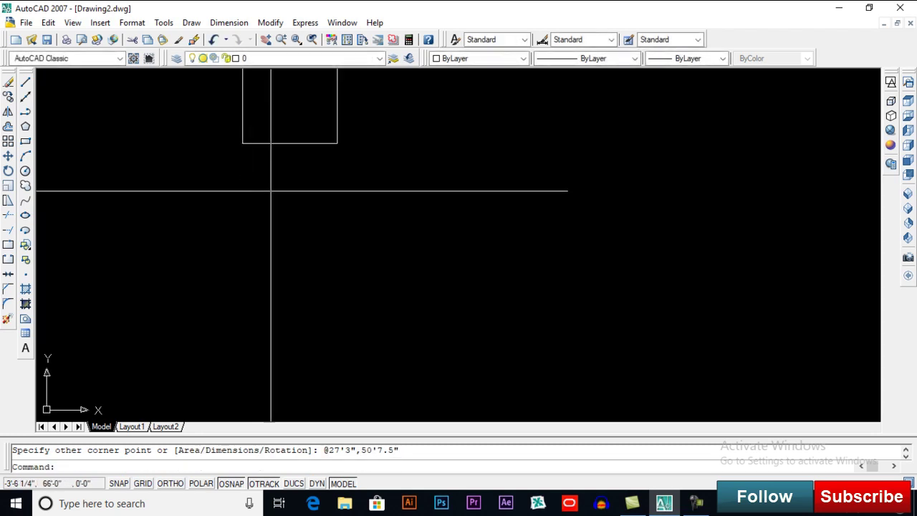
Pan and zoom so the whole rectangle fits in view
middle_click_drag(273, 189, 349, 330)
scroll(344, 201, "up", 2)
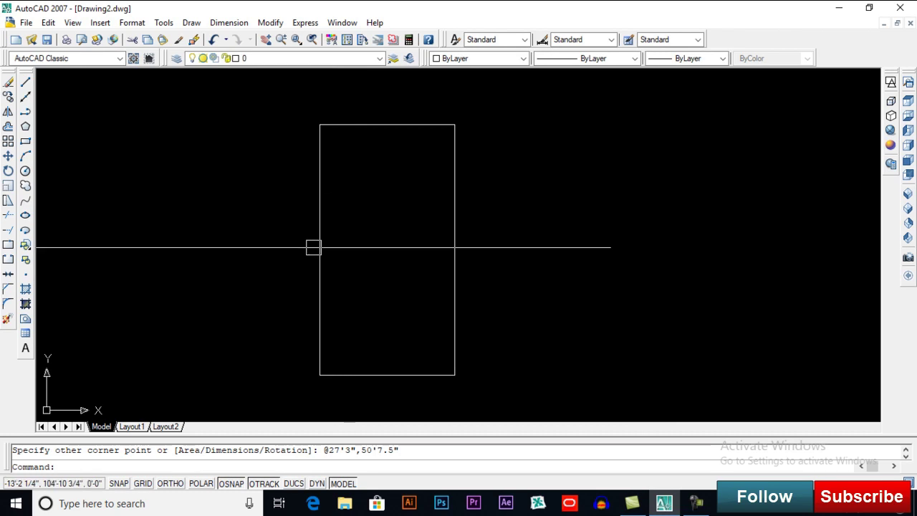
middle_click_drag(75, 376, 164, 340)
scroll(184, 337, "down", 5)
scroll(230, 300, "up", 2)
middle_click(370, 311)
scroll(371, 311, "down", 1)
Set UCSICON to Noorigin, reframe the rectangle, and cancel the stray command
type("u")
type("cs")
type("ico")
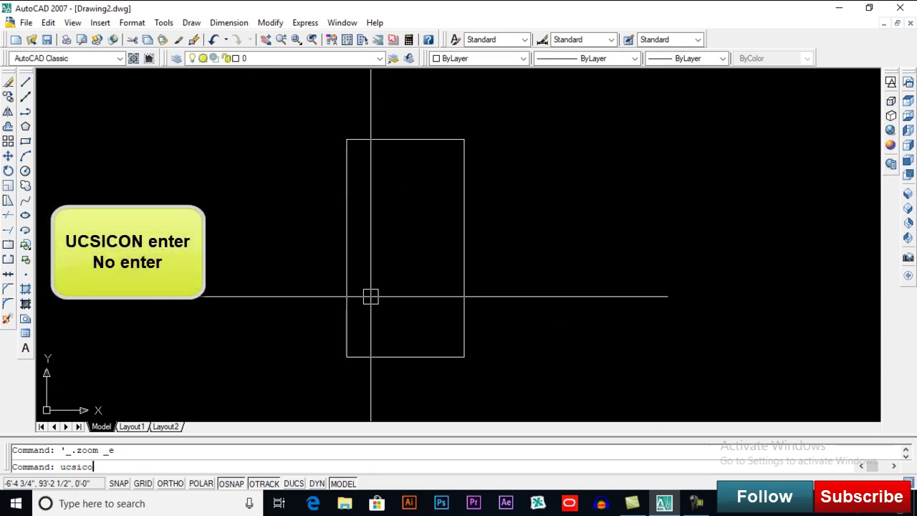
type("n")
key("Return")
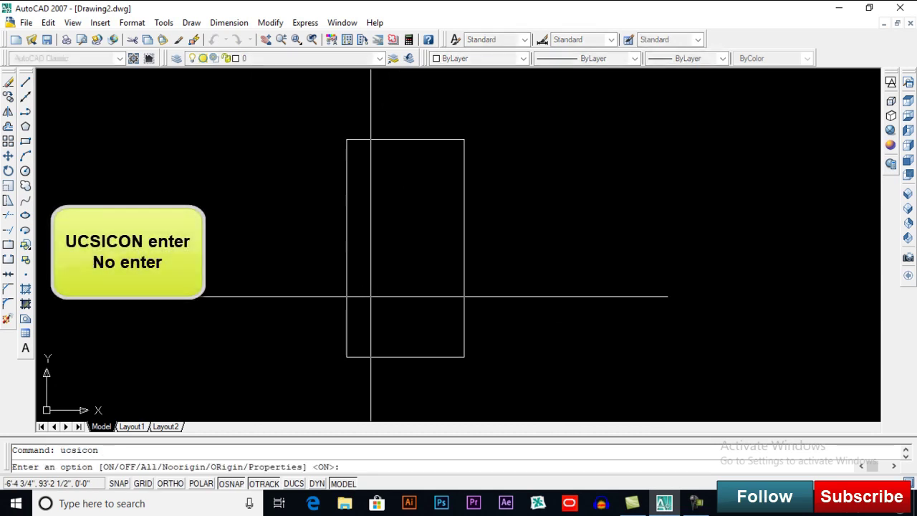
type("o")
key("Return")
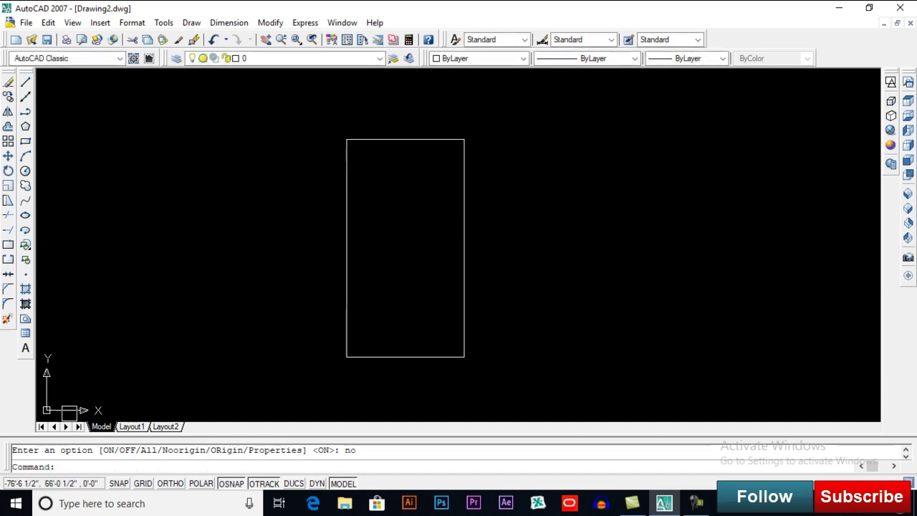
middle_click_drag(318, 251, 302, 251)
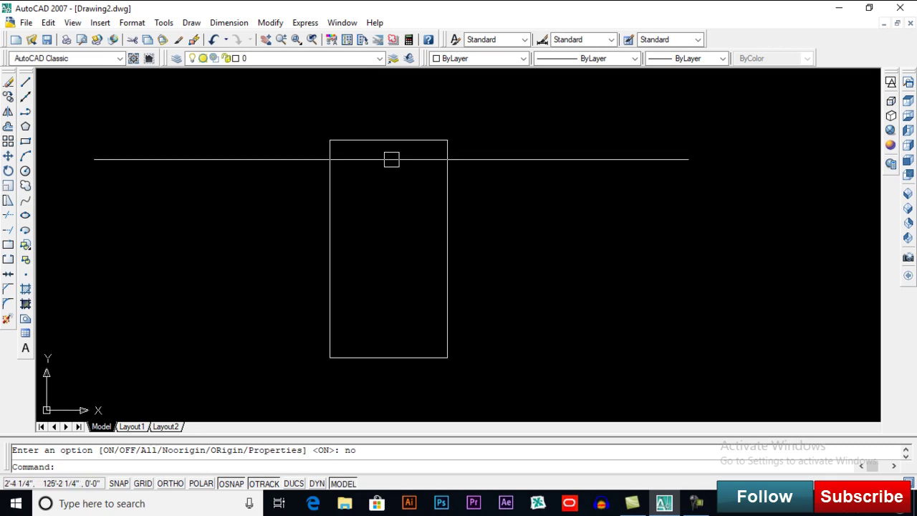
scroll(392, 152, "up", 5)
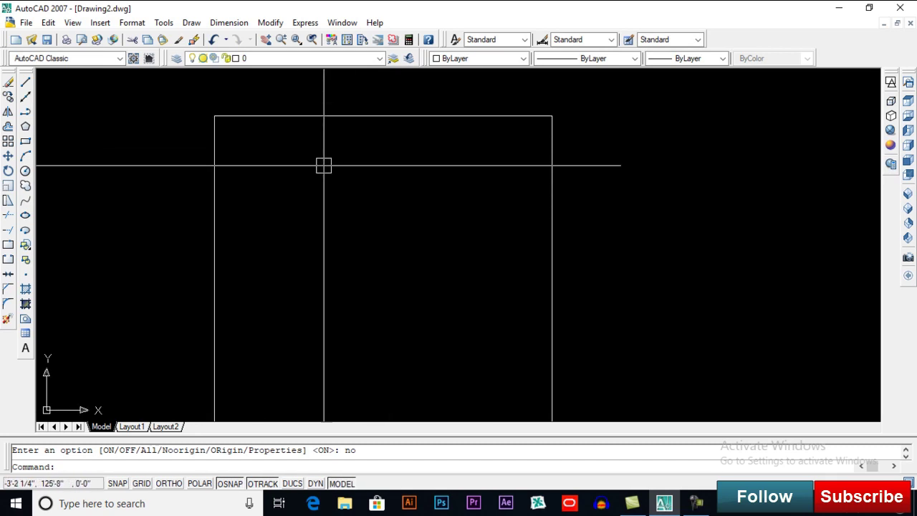
key("Escape")
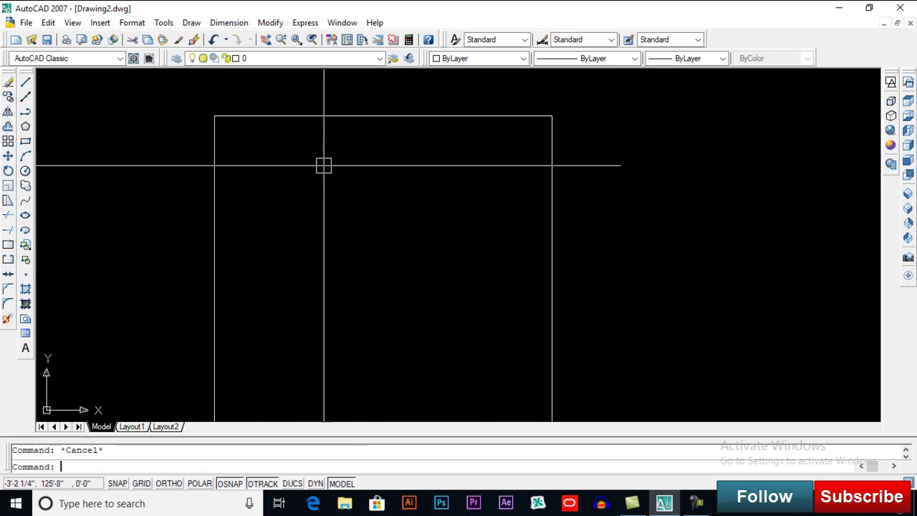
Offset the plot rectangle 6" inward to form the inner wall boundary
type("o")
key("Return")
type("6")
key("Return")
left_click(215, 156)
left_click(308, 158)
key("Return")
scroll(309, 164, "down", 2)
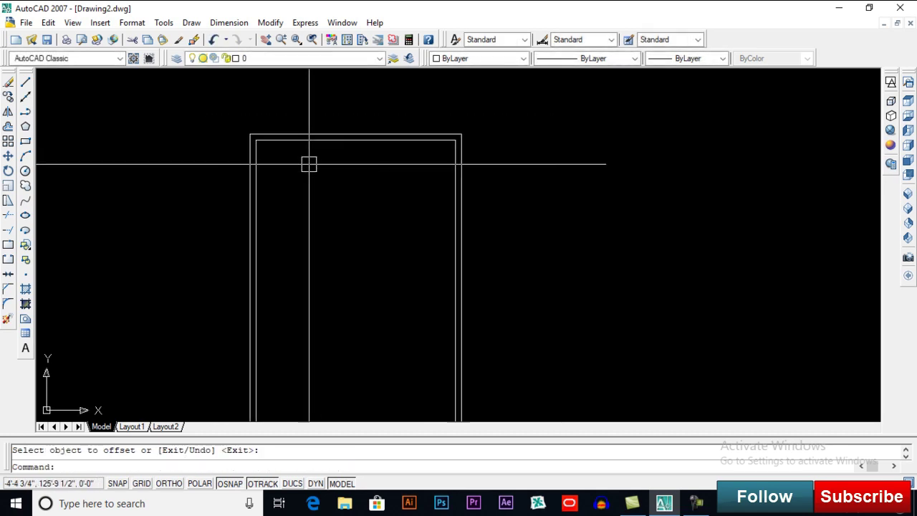
Explode both rectangles into individual lines and reframe the top walls
key("Return")
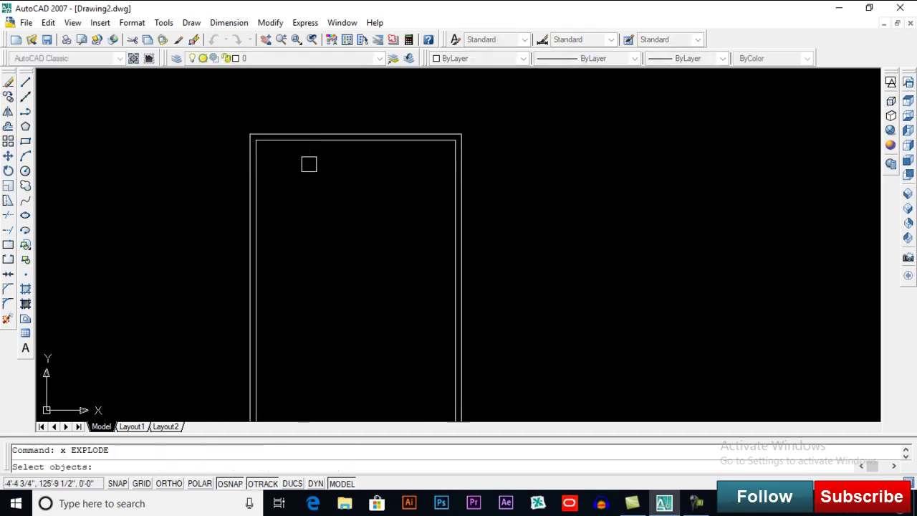
left_click(309, 162)
left_click(201, 213)
key("Return")
middle_click_drag(239, 205, 250, 220)
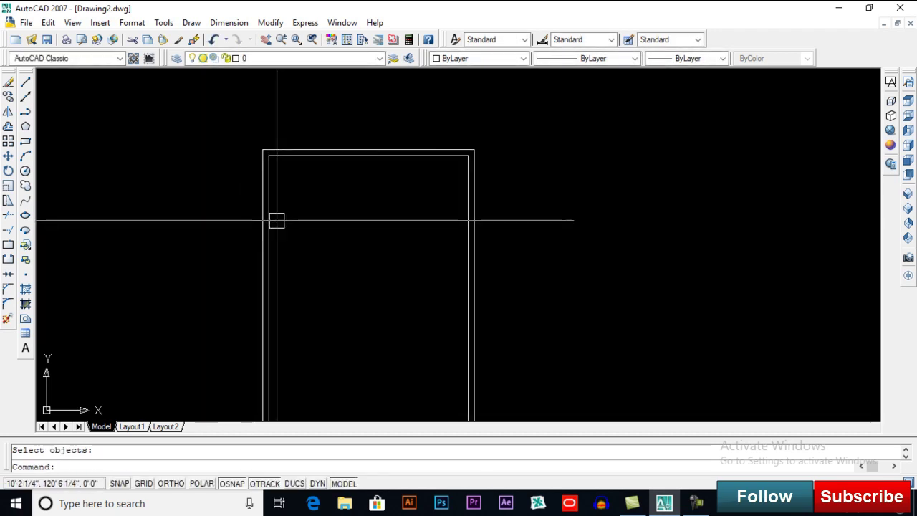
scroll(413, 214, "up", 3)
middle_click_drag(413, 214, 414, 248)
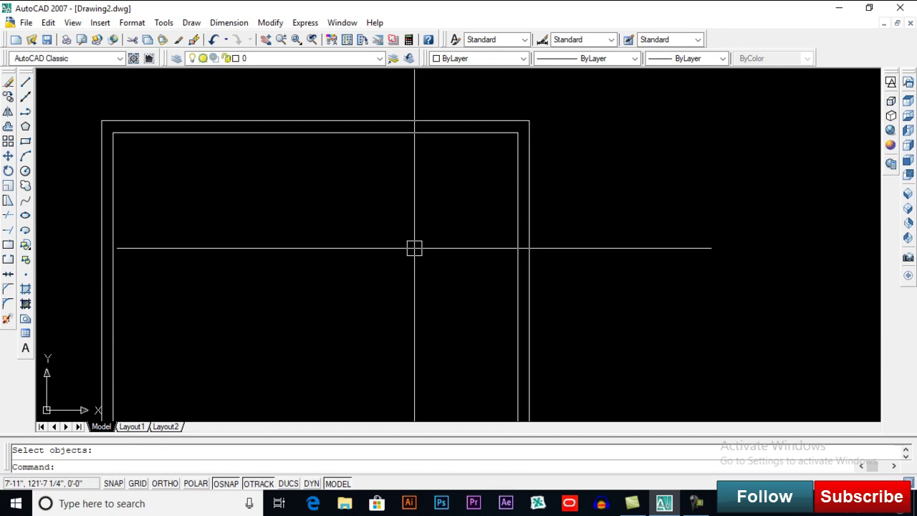
type("o")
Offset the left and right inner wall lines 6' inward
key("Return")
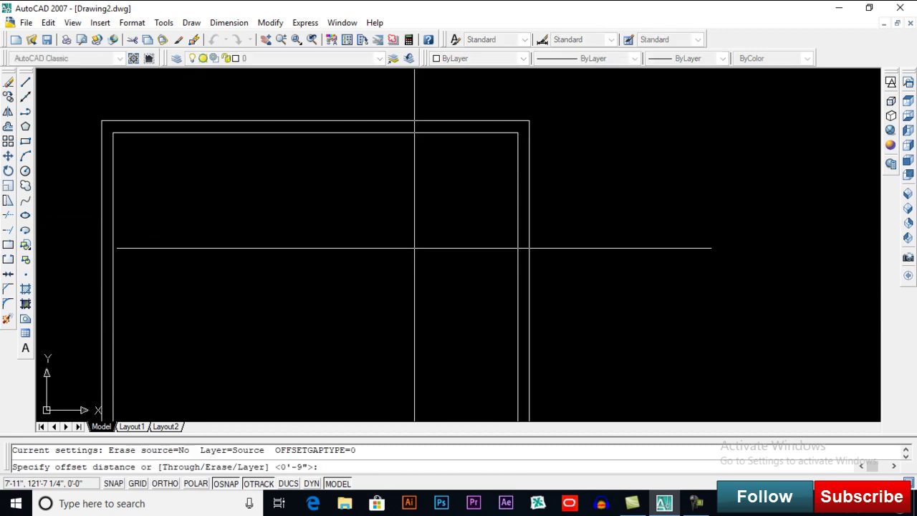
type("6'")
key("Return")
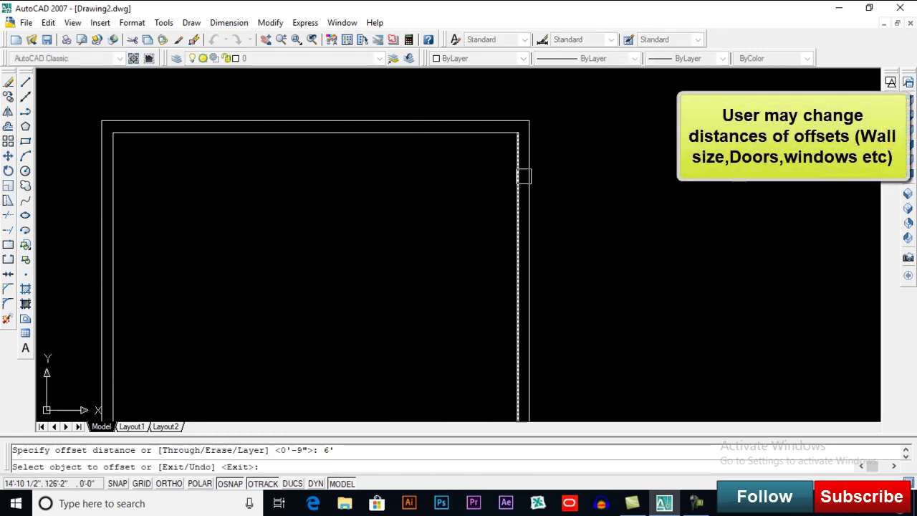
left_click(517, 177)
left_click(412, 187)
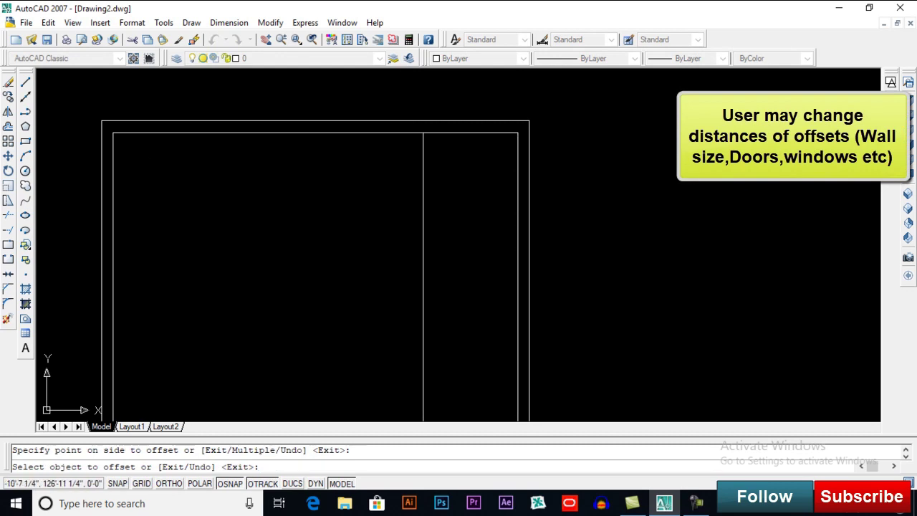
left_click(113, 163)
left_click(172, 165)
key("Return")
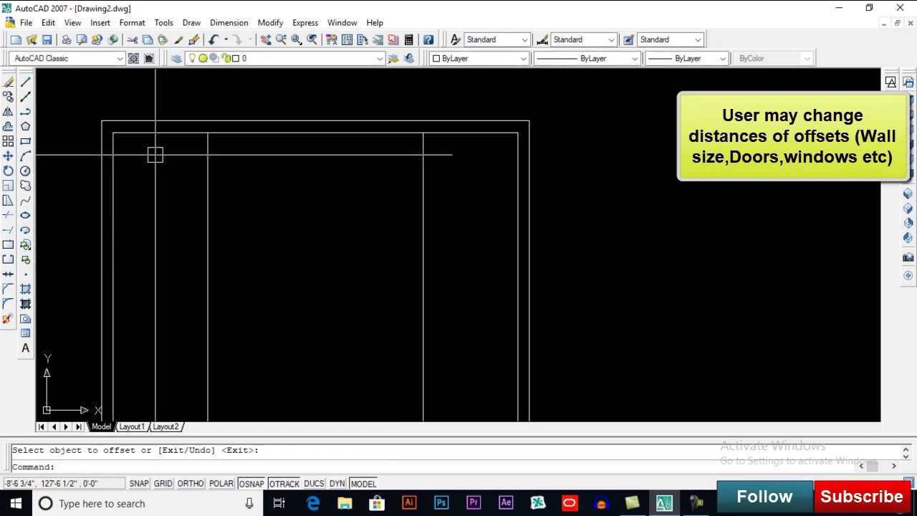
Offset both new partition lines by 4.5 to make double-line walls
type("o")
key("Return")
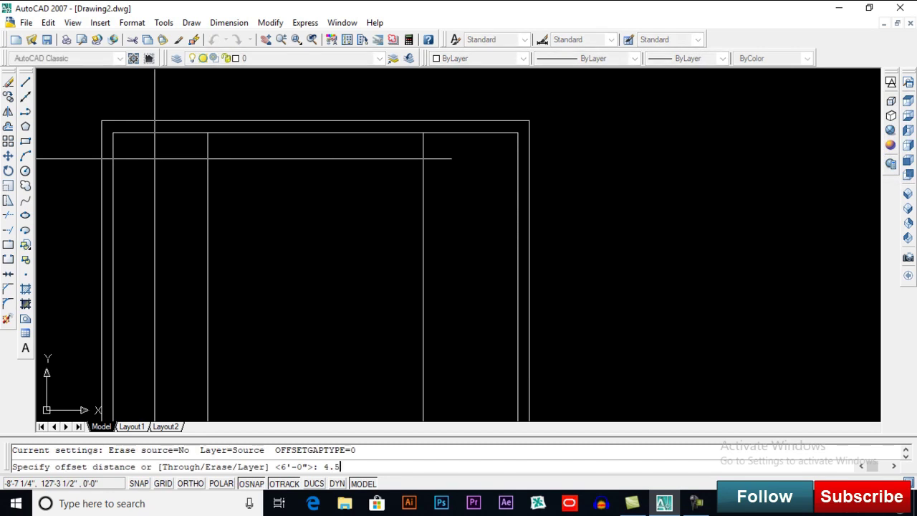
key("Return")
left_click(426, 174)
left_click(215, 175)
left_click(270, 180)
key("Return")
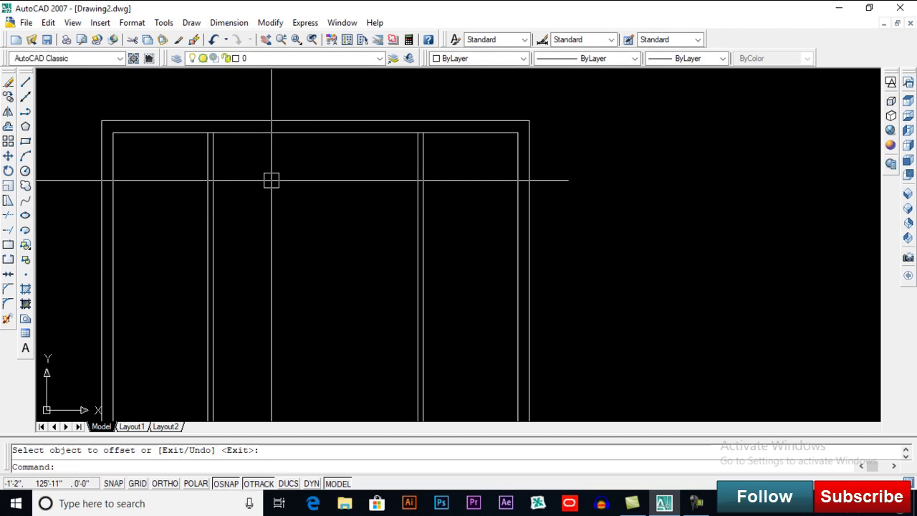
type("o")
Offset the top inner wall line downward by 3
key("Return")
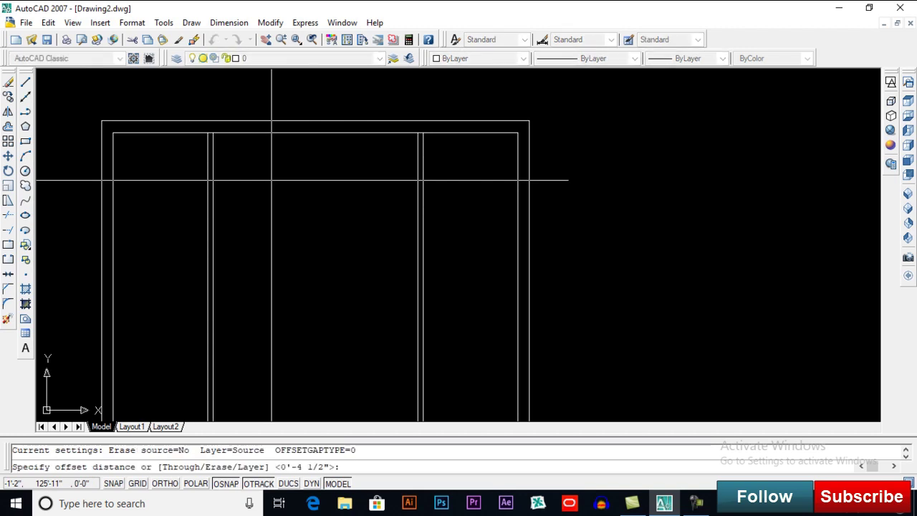
type("3")
key("Return")
left_click(290, 134)
left_click(293, 168)
key("Return")
type("o")
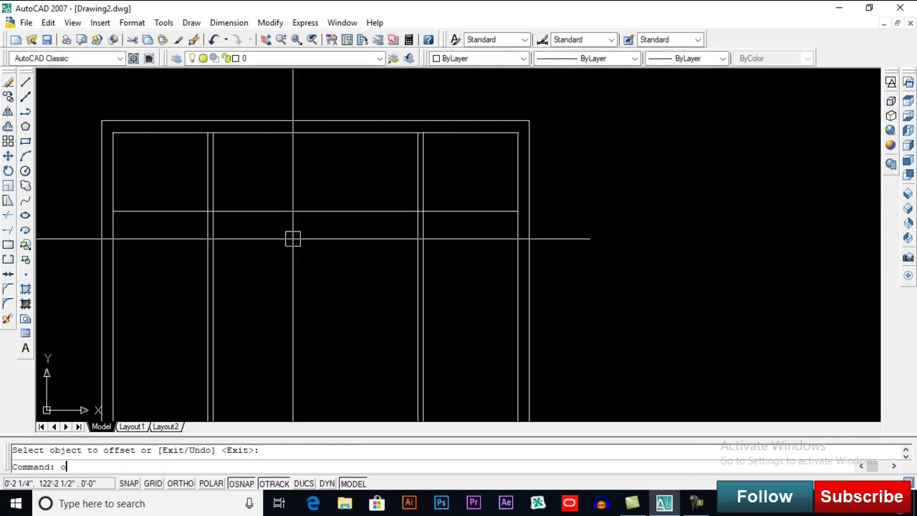
Offset that horizontal line down by 5 to pair it as a wall
key("Return")
type("5")
key("Return")
left_click(299, 210)
left_click(301, 267)
key("Return")
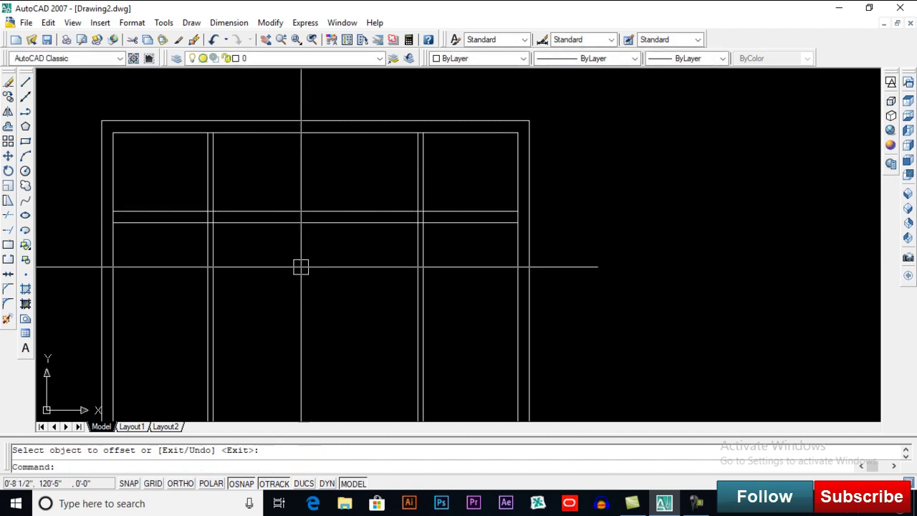
Trim the vertical lines that extend below the horizontal wall
key("Return")
key("Return")
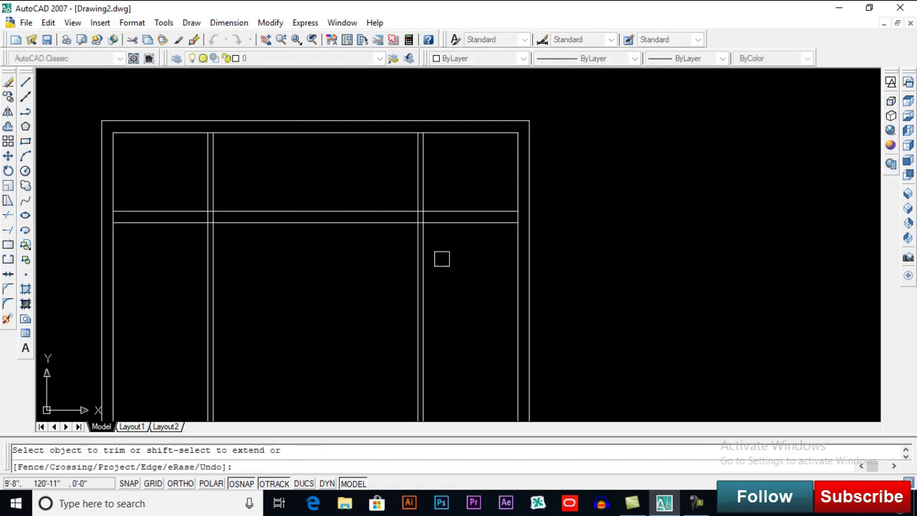
key("Escape")
type("tr")
key("Return")
key("Return")
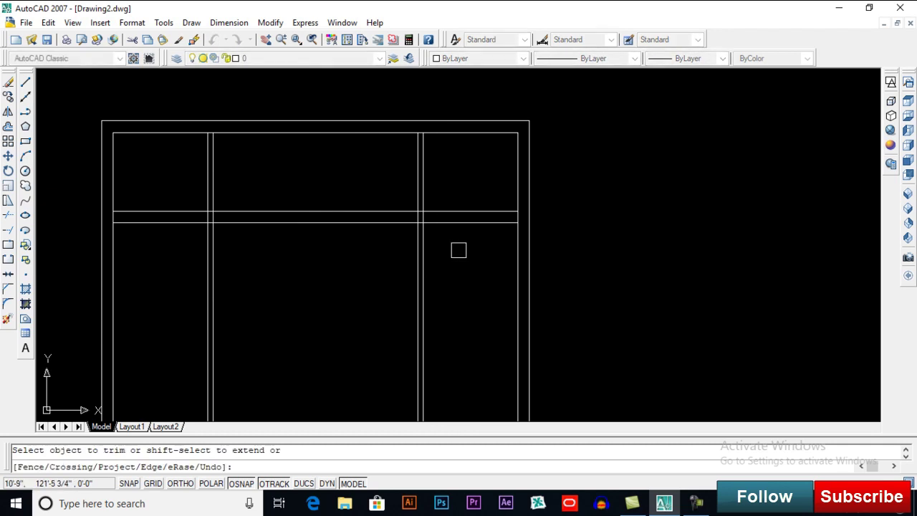
left_click(459, 250)
left_click(215, 297)
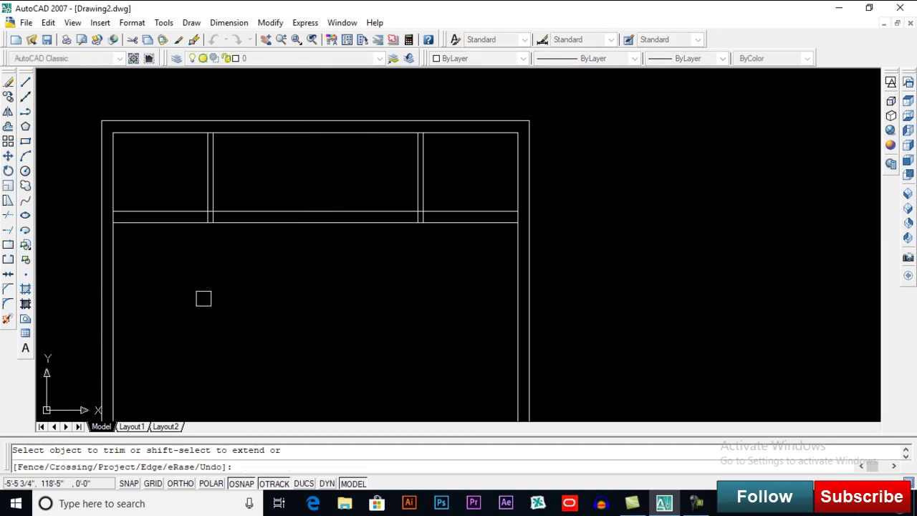
key("Return")
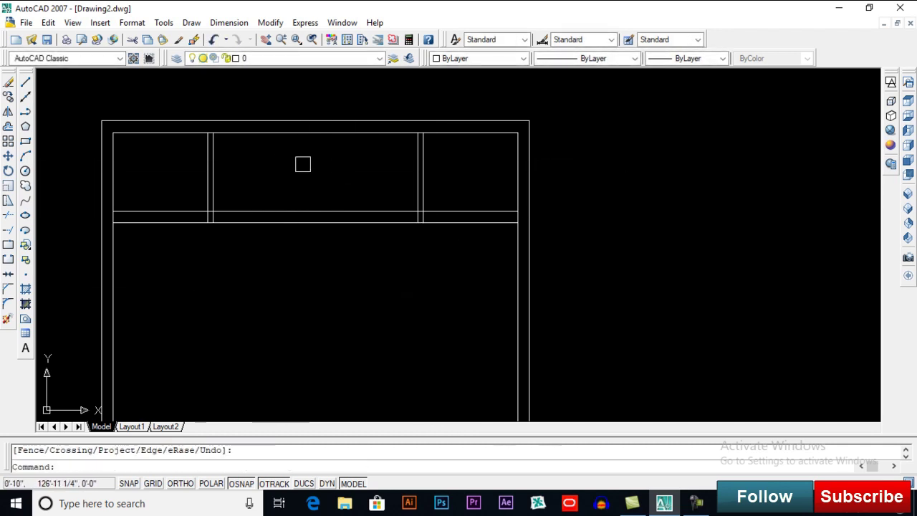
middle_click_drag(284, 165, 295, 171)
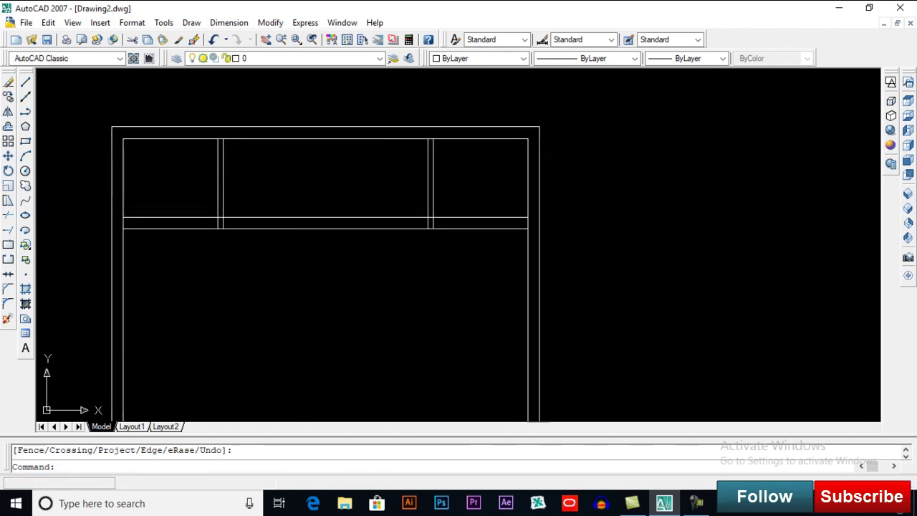
middle_click_drag(205, 207, 213, 194)
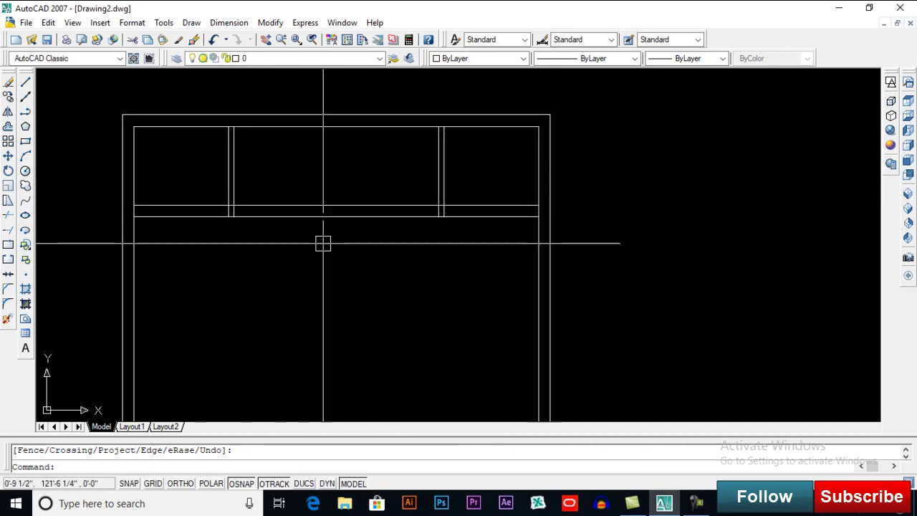
middle_click_drag(324, 240, 327, 235)
Draw a vertical line with Ortho from the wall's midpoint down into the lower room
type("l")
key("Return")
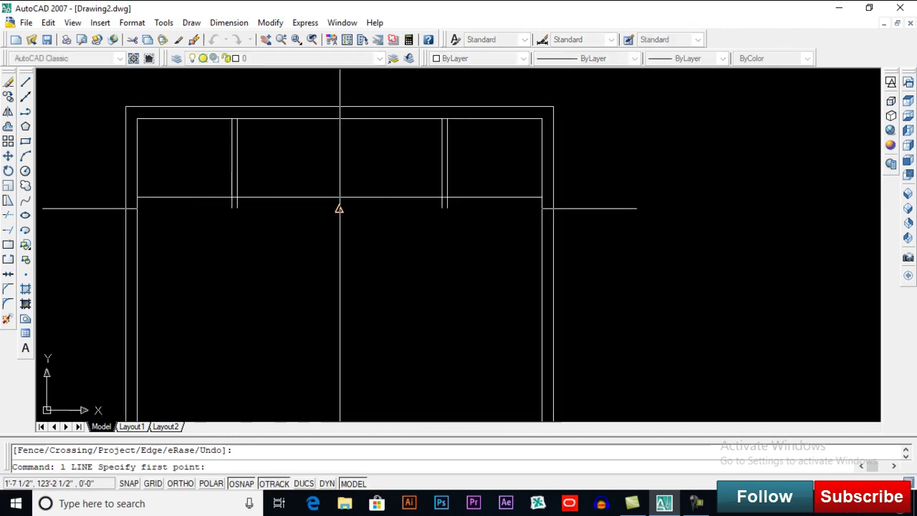
left_click(339, 209)
scroll(339, 208, "down", 4)
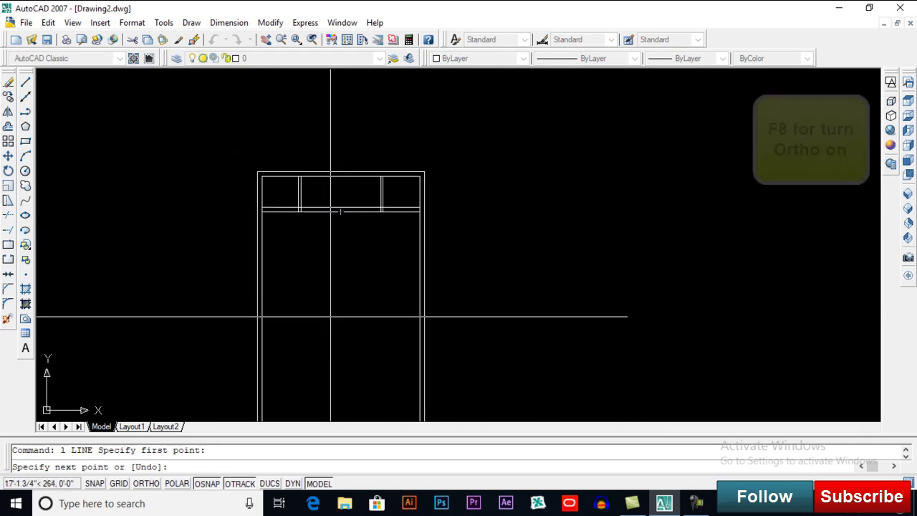
left_click(161, 489)
scroll(344, 301, "up", 3)
scroll(351, 303, "down", 2)
scroll(351, 360, "down", 1)
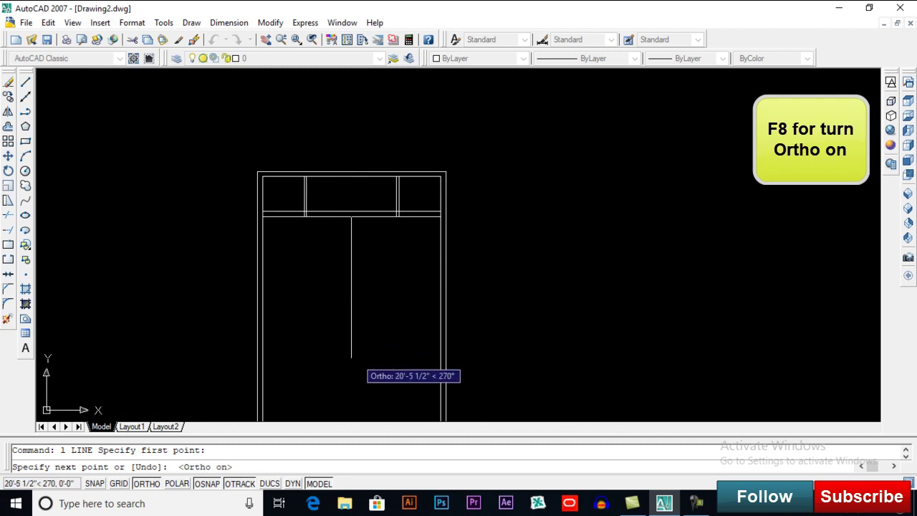
left_click(351, 360)
key("Return")
scroll(358, 301, "up", 3)
scroll(359, 253, "down", 2)
Offset the vertical line 4.5 to each side and delete the centre line
type("o")
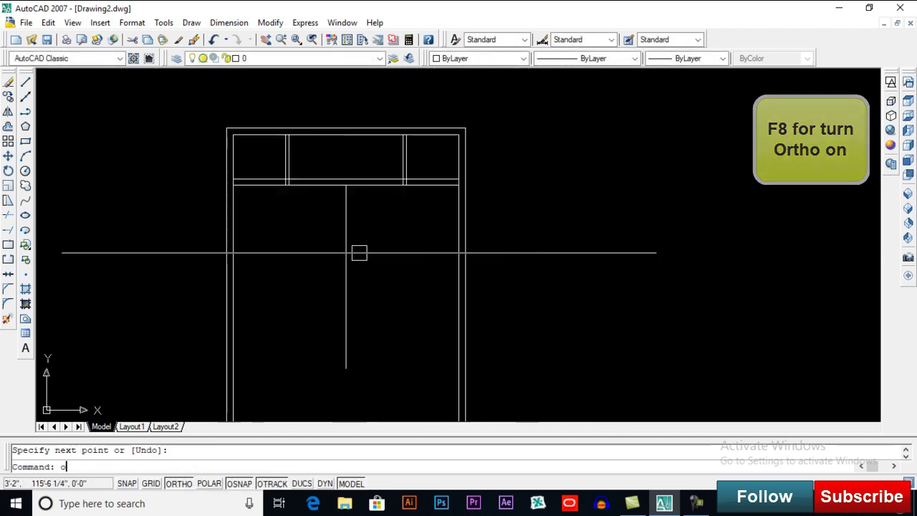
key("Return")
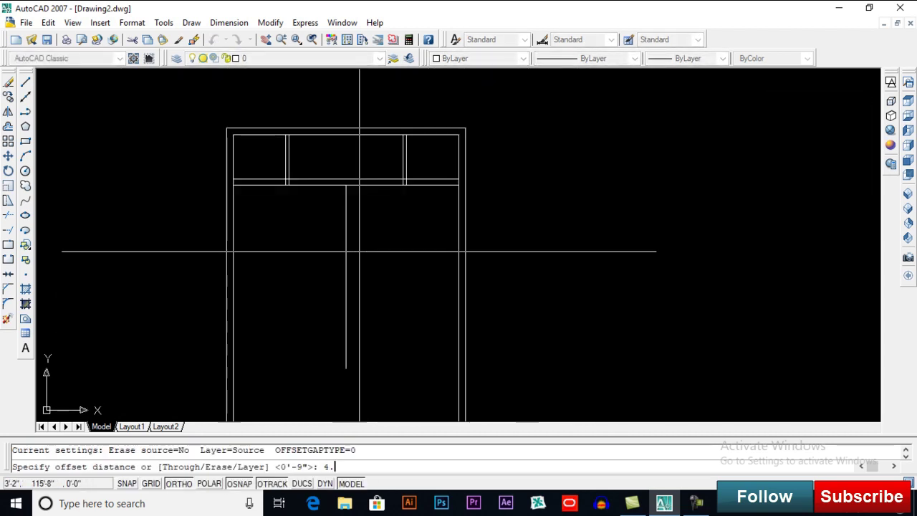
key("Return")
scroll(344, 221, "up", 3)
left_click(343, 224)
left_click(342, 224)
left_click(344, 225)
key("Return")
scroll(337, 154, "up", 2)
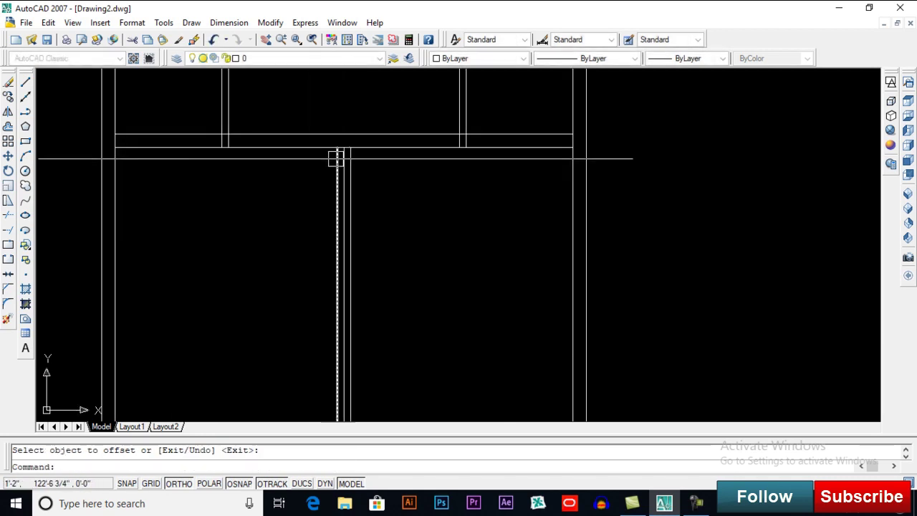
scroll(343, 157, "up", 2)
left_click(347, 160)
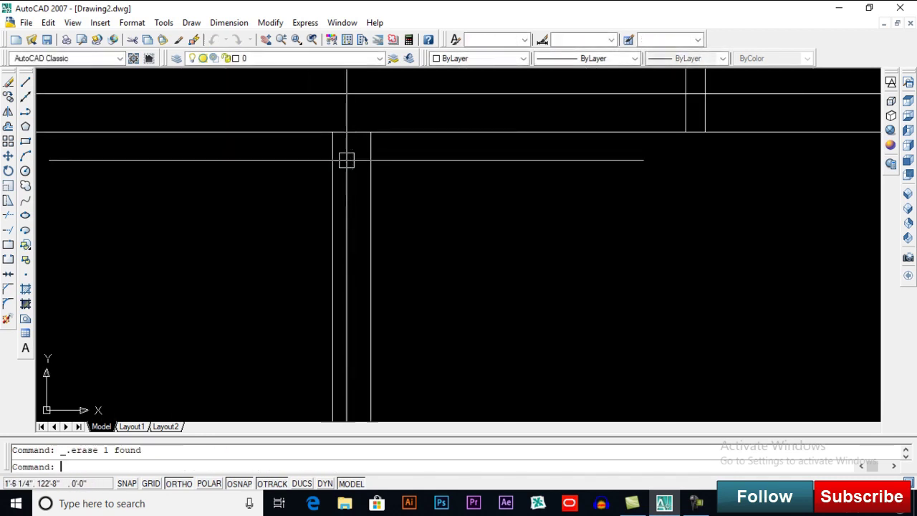
key("Delete")
scroll(347, 160, "down", 5)
Offset a horizontal wall line 1'-0" down, then offset that copy again for a double wall
type("o")
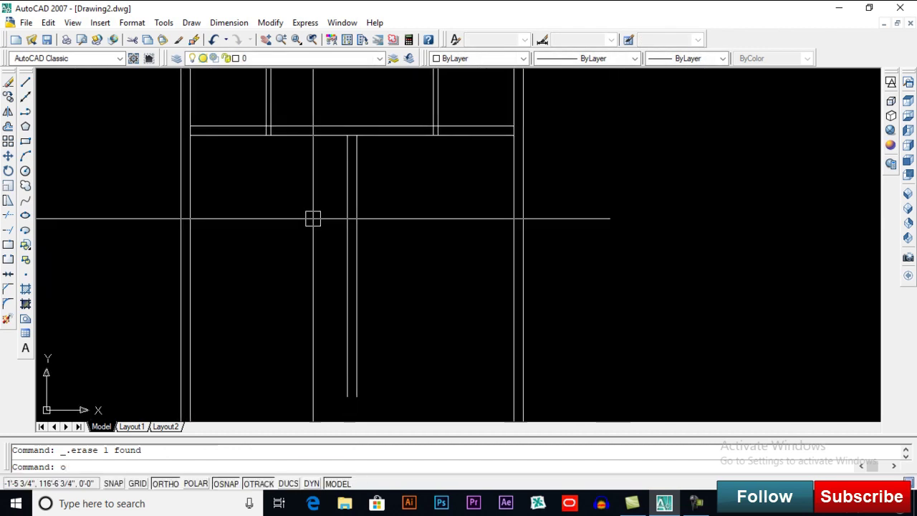
key("Return")
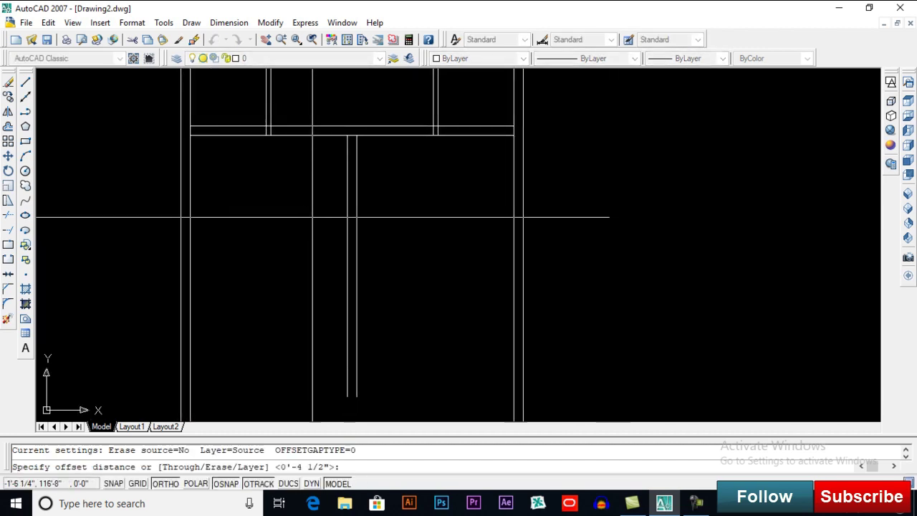
type("12'")
key("Return")
left_click(312, 135)
left_click(312, 186)
key("Return")
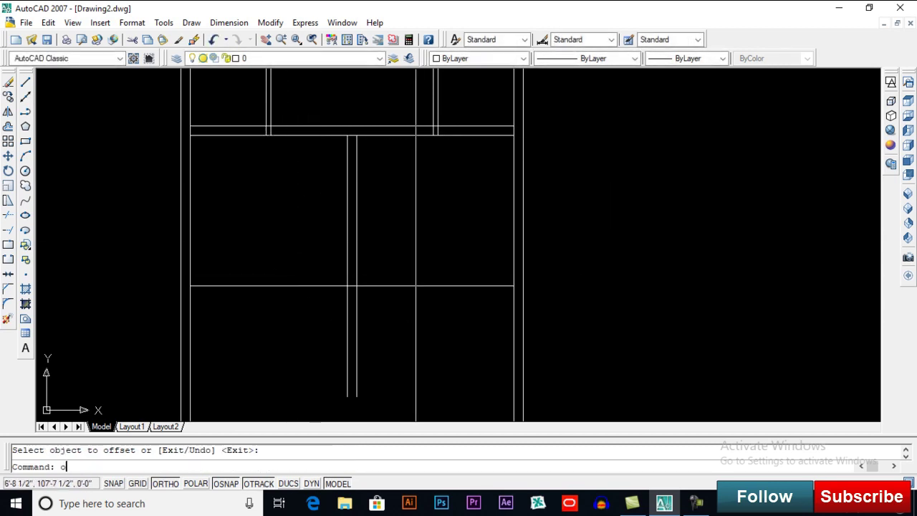
key("Return")
key("Return")
left_click(391, 286)
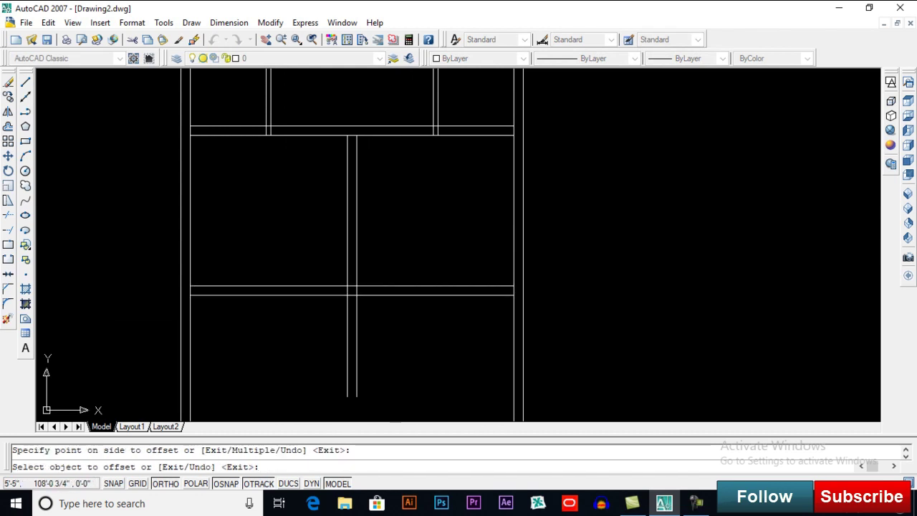
left_click(399, 320)
key("Return")
key("Return")
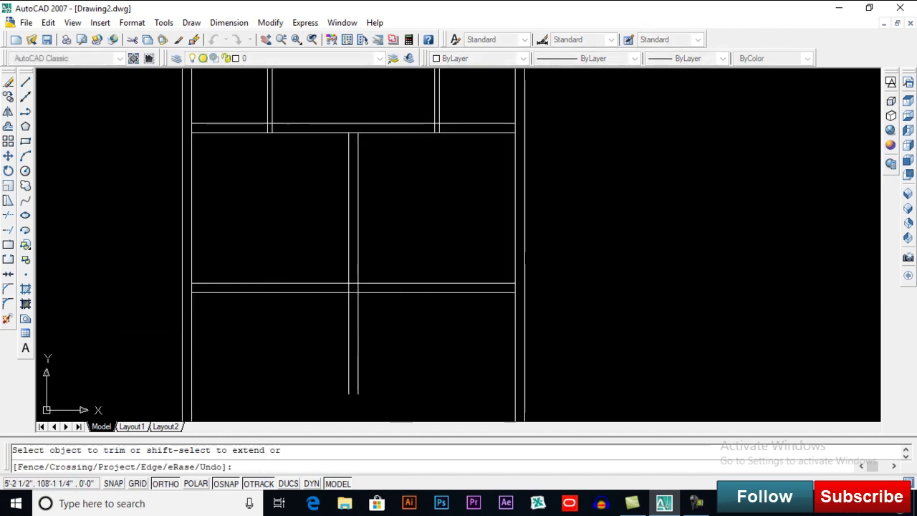
Trim the two vertical wall lines that run below the new wall
left_click(357, 337)
left_click(349, 337)
middle_click_drag(352, 215, 351, 315)
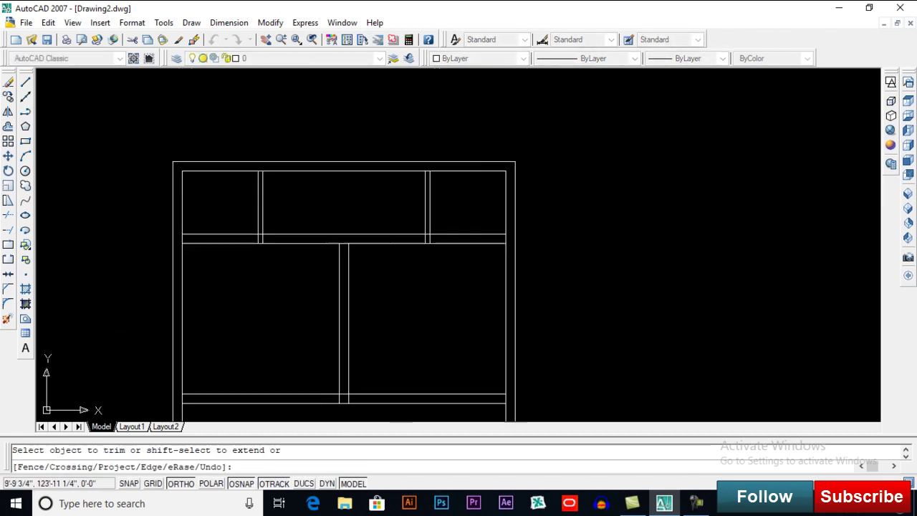
scroll(252, 151, "up", 2)
scroll(252, 154, "up", 4)
scroll(252, 145, "up", 2)
scroll(252, 145, "down", 2)
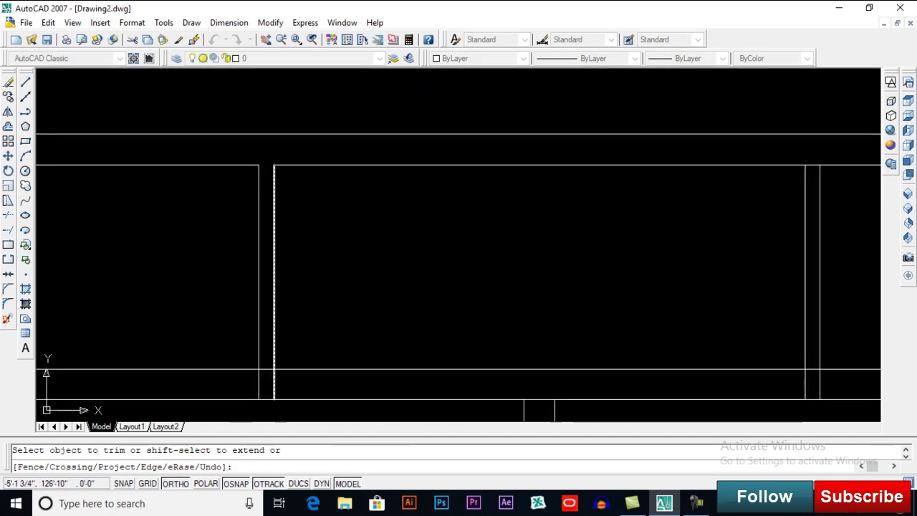
scroll(268, 380, "up", 2)
scroll(315, 331, "down", 3)
scroll(316, 332, "down", 1)
scroll(178, 344, "up", 2)
scroll(178, 344, "down", 1)
scroll(513, 268, "up", 2)
scroll(512, 227, "up", 4)
scroll(487, 219, "down", 4)
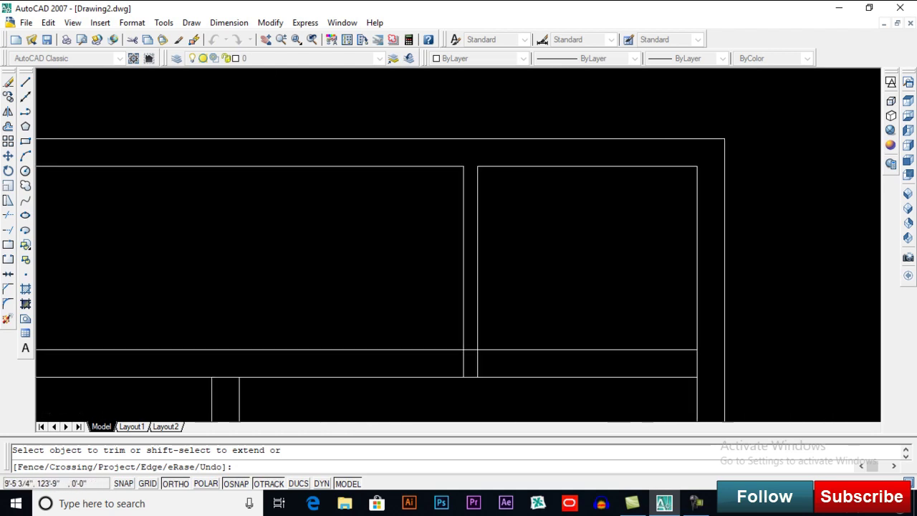
Trim the wall lines between the two verticals and the overlapping junction segment
left_click_drag(510, 358, 367, 368)
scroll(401, 337, "down", 3)
scroll(517, 337, "down", 1)
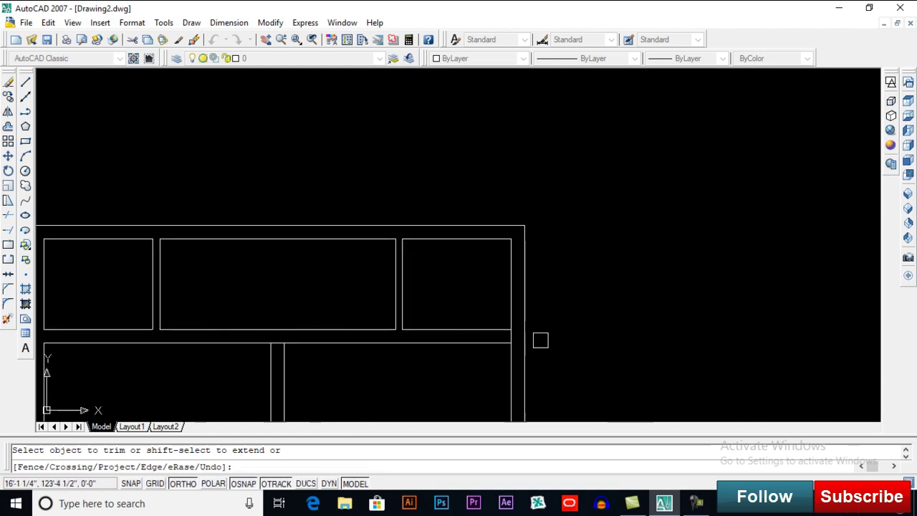
scroll(517, 338, "down", 1)
scroll(468, 328, "down", 1)
scroll(436, 260, "up", 2)
scroll(293, 291, "up", 2)
scroll(308, 321, "down", 3)
scroll(308, 321, "up", 3)
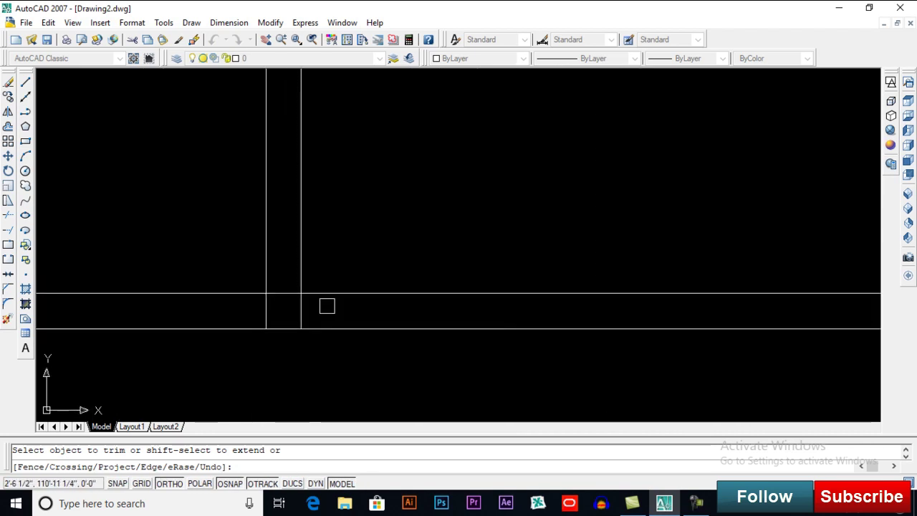
left_click(227, 320)
scroll(274, 291, "down", 2)
scroll(275, 291, "up", 2)
scroll(301, 298, "down", 3)
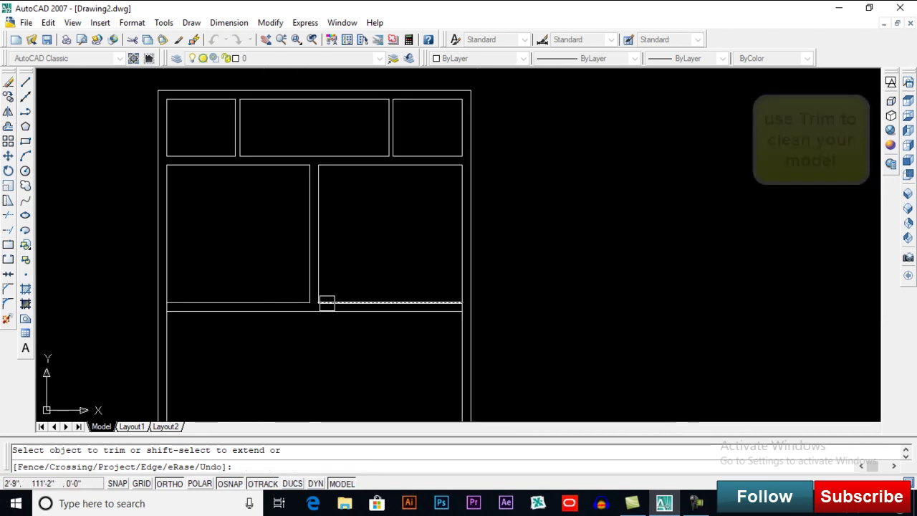
scroll(163, 308, "up", 5)
scroll(172, 300, "down", 5)
scroll(286, 304, "up", 4)
scroll(503, 281, "down", 4)
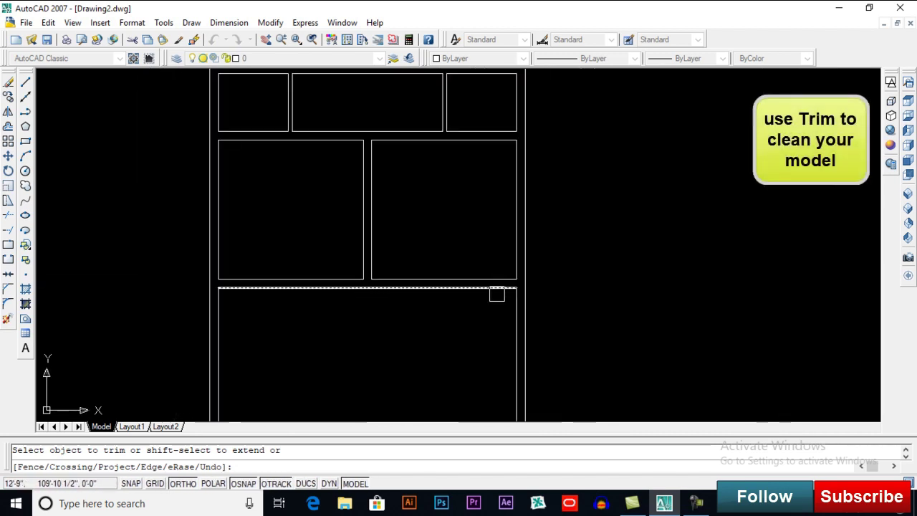
key("Return")
scroll(502, 295, "down", 2)
middle_click_drag(467, 371, 450, 309)
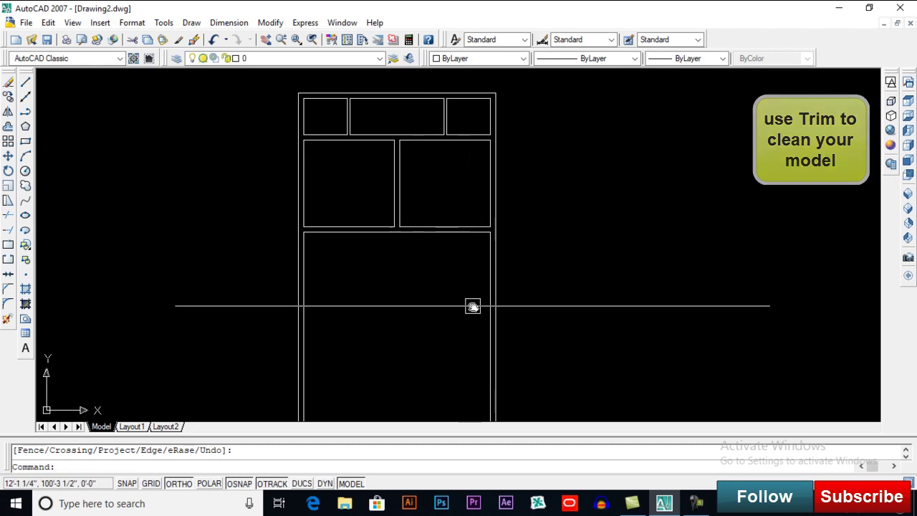
Offset the right outer wall line 8 into the plan
scroll(445, 304, "up", 2)
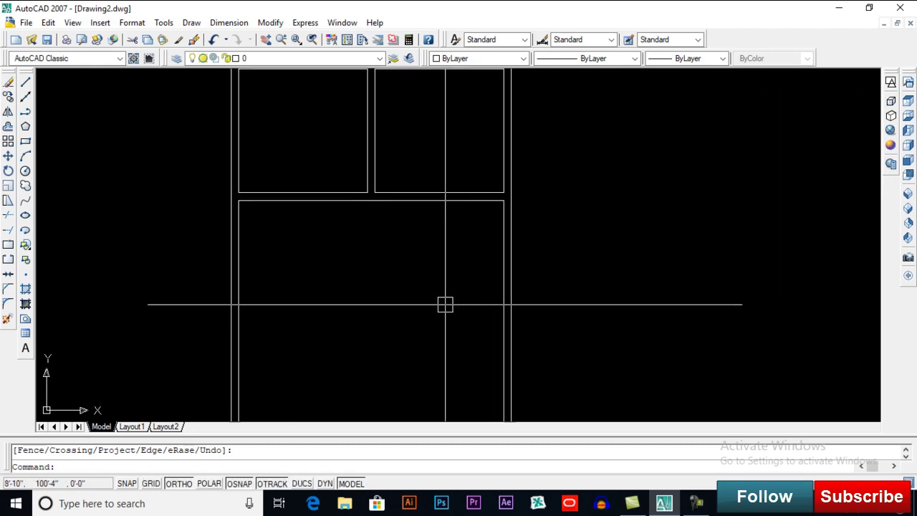
type("o")
key("Return")
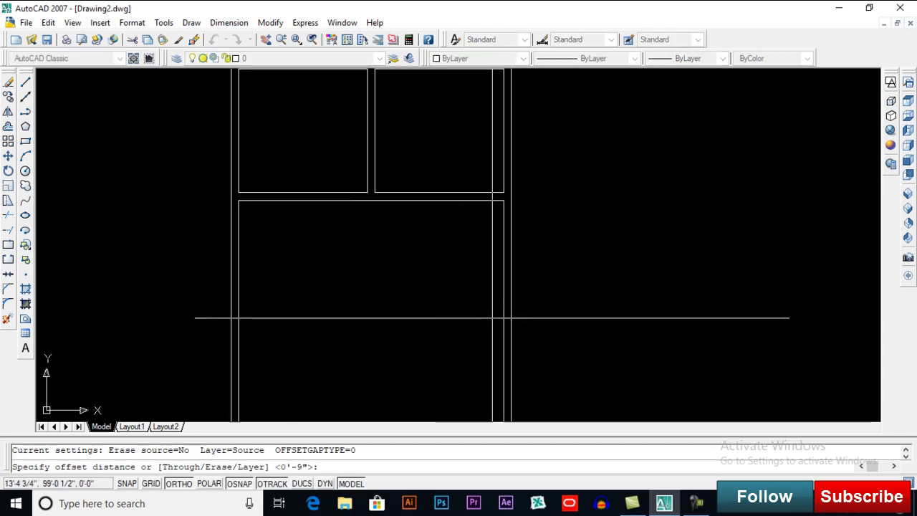
type("8'")
key("Return")
left_click(503, 298)
left_click(463, 301)
key("Return")
type("o")
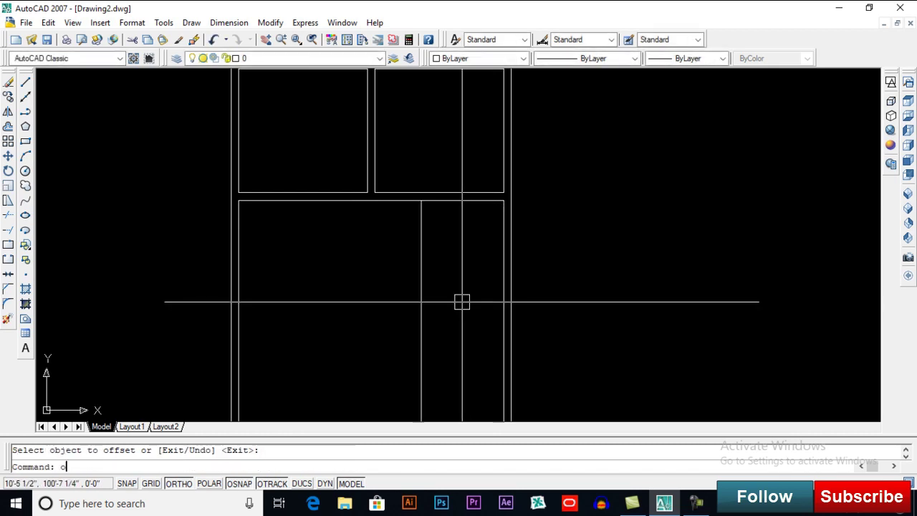
Offset the new vertical line 9 to its left
key("Return")
type("9")
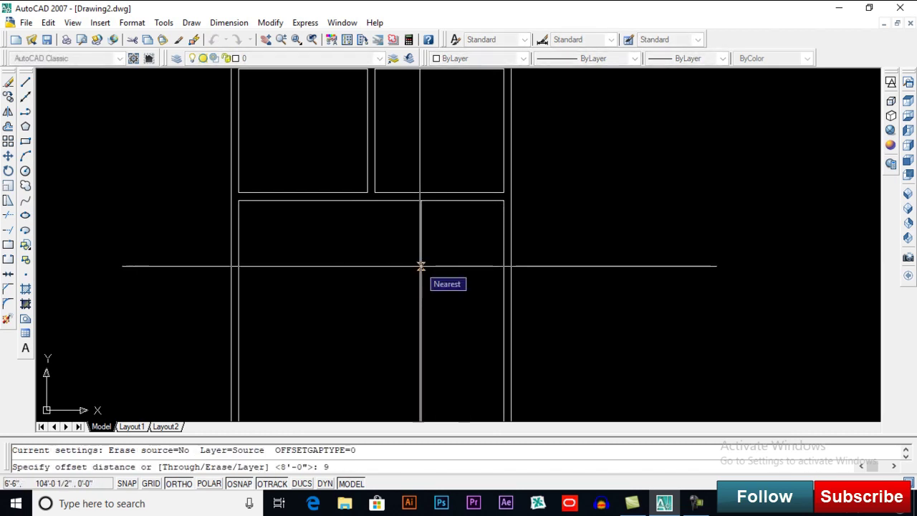
key("Return")
left_click(421, 266)
left_click(392, 270)
key("Return")
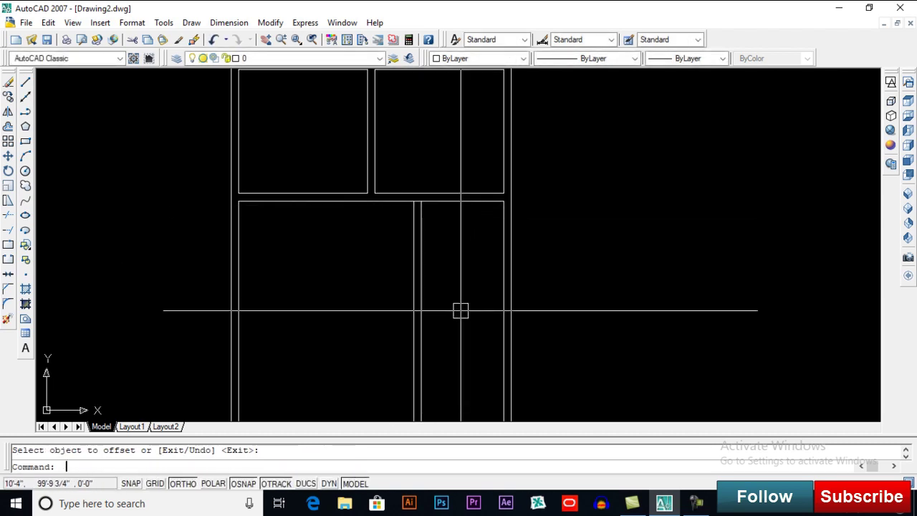
type("o")
Offset the horizontal line 12 downward to start a new wall
key("Return")
type("1")
type("2")
key("Return")
left_click(461, 203)
left_click(471, 252)
key("Return")
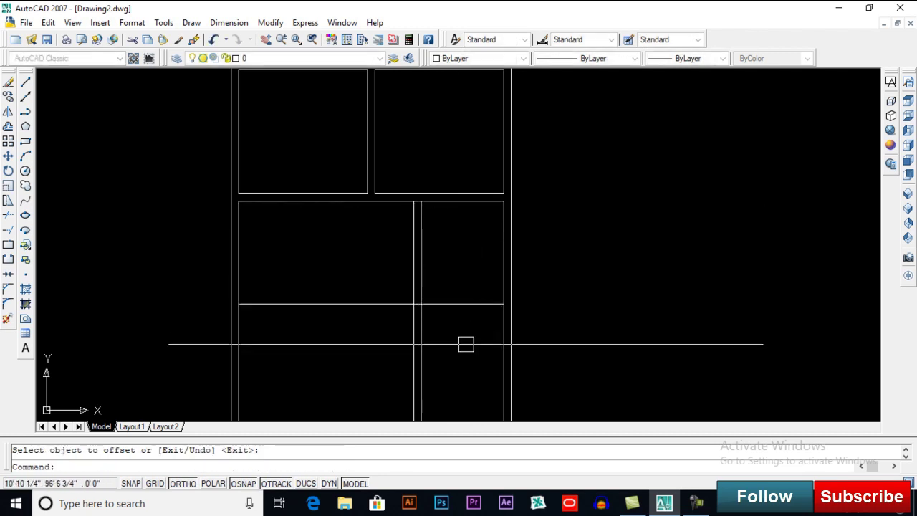
type("i")
Cancel the accidental block insert and offset the new horizontal line 4½ inches below it
key("Return")
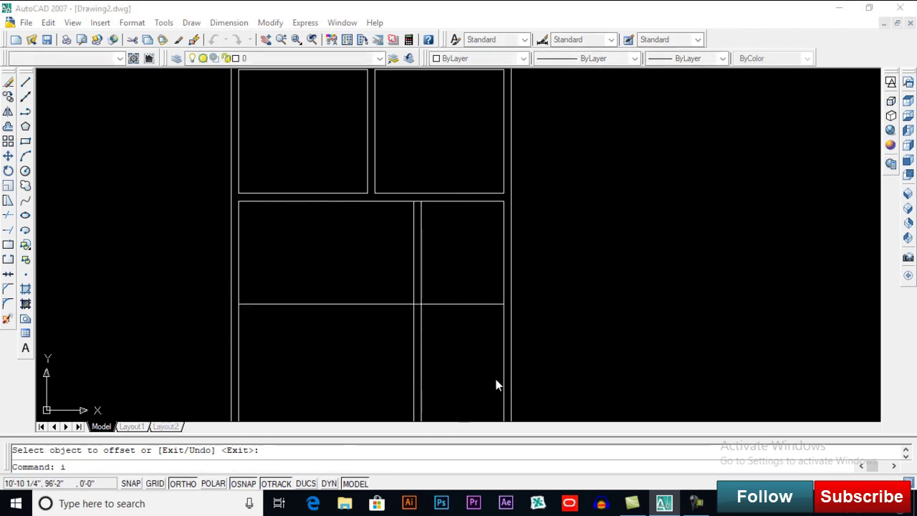
left_click(542, 332)
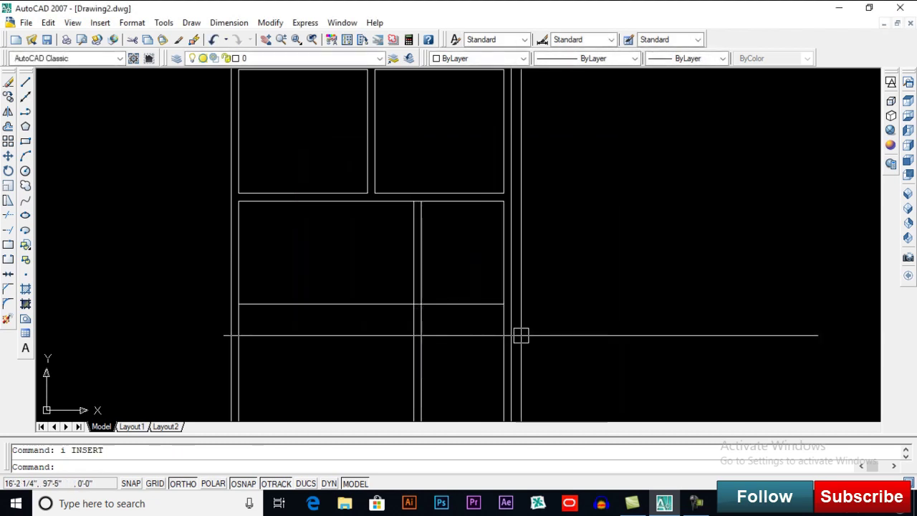
type("o")
key("Return")
type("4.")
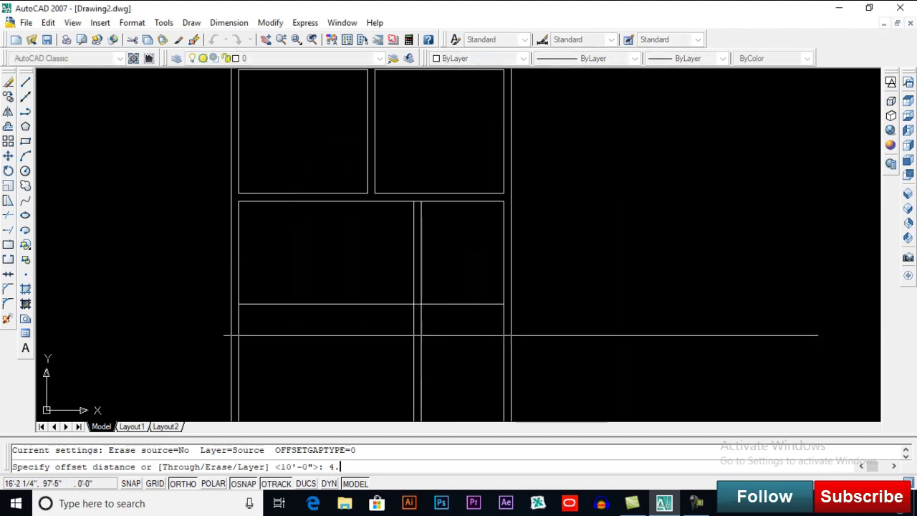
type("5")
key("Return")
left_click(461, 304)
left_click(461, 341)
Trim away the left end of the new horizontal wall line
key("Return")
scroll(421, 336, "up", 2)
type("tr")
key("Return")
key("Return")
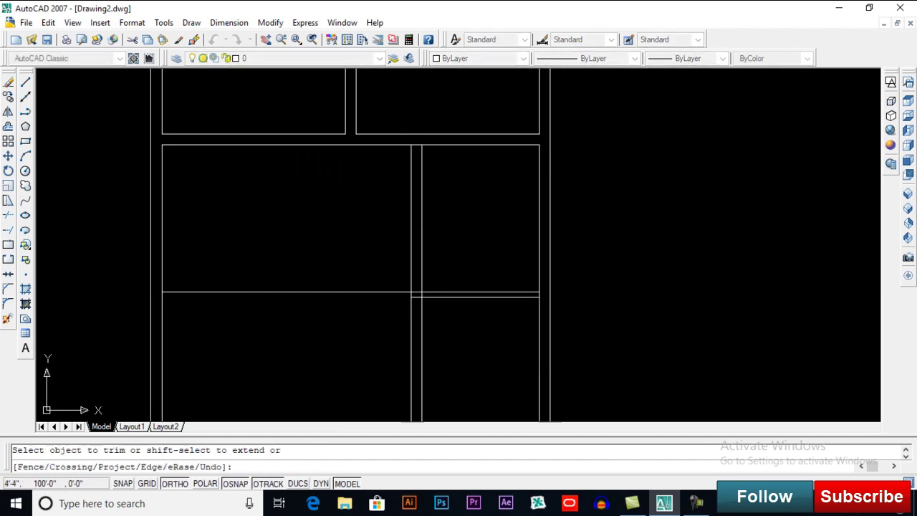
left_click(390, 298)
key("Return")
middle_click_drag(426, 334, 405, 291)
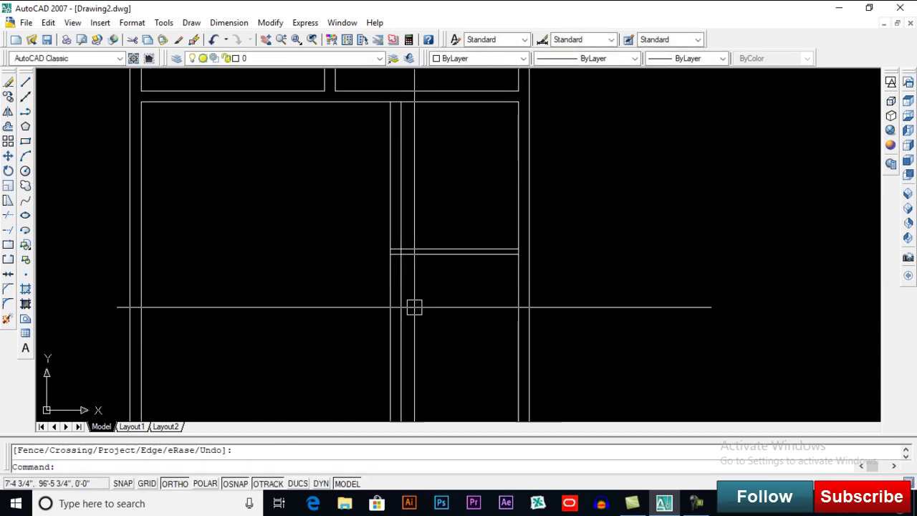
Offset the room's edge line 7' down into the lower right area
scroll(435, 303, "up", 2)
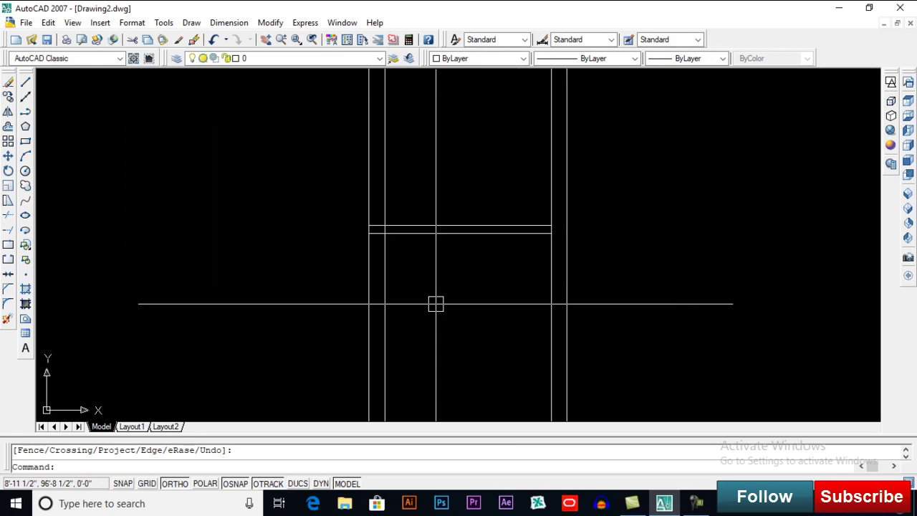
type("o")
key("Return")
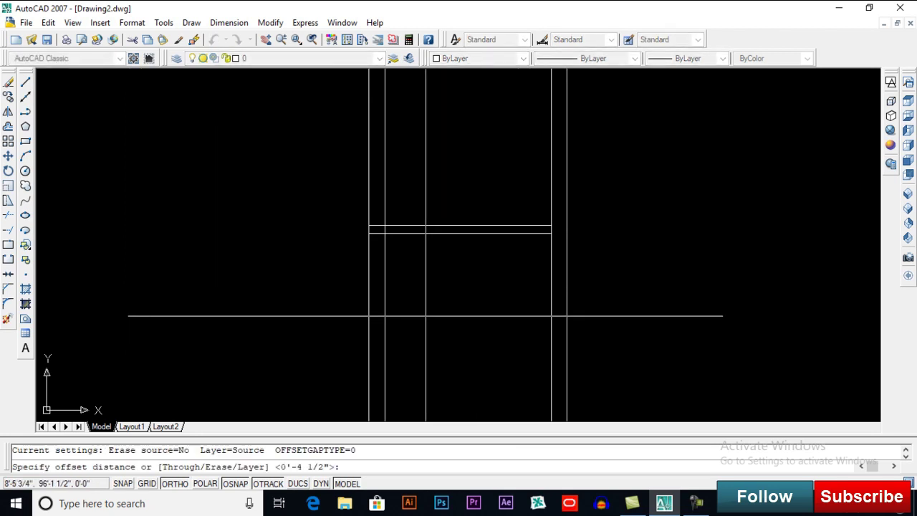
type("7'")
key("Return")
left_click(454, 231)
left_click(452, 309)
key("Return")
Offset the new line again with the previous distance to form a double wall
middle_click_drag(451, 309, 448, 262)
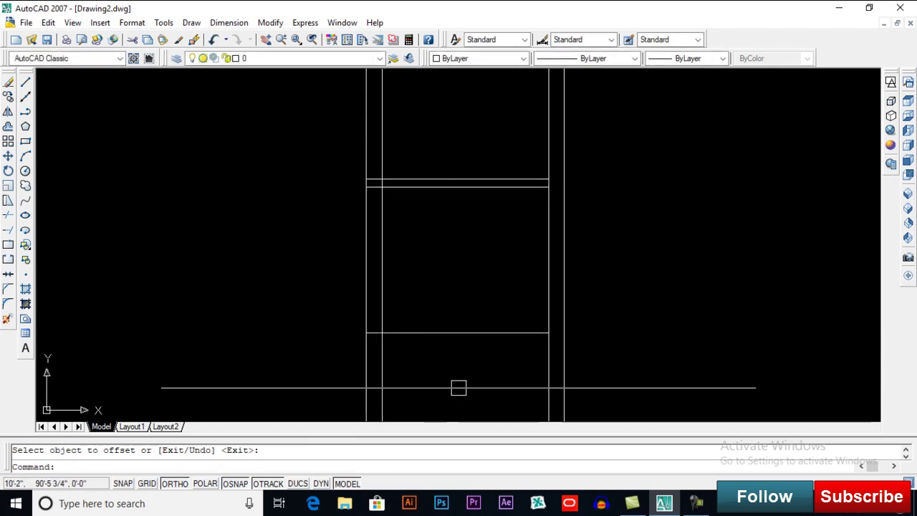
key("Return")
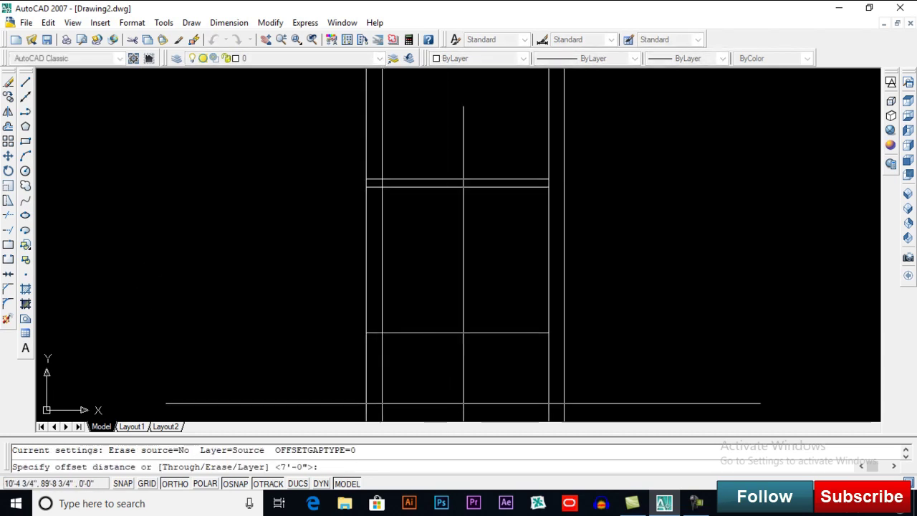
type("9")
key("Return")
left_click(459, 332)
left_click(459, 359)
key("Return")
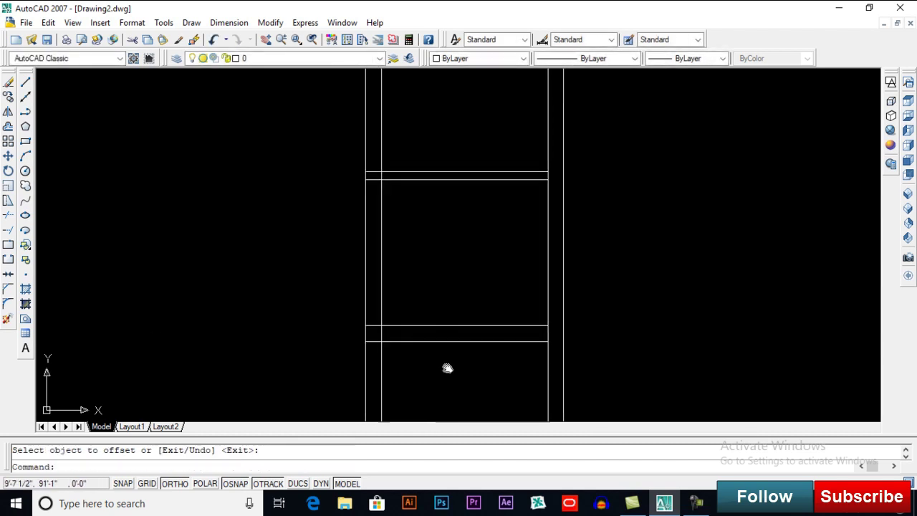
Trim the inner vertical segments between the walls and window-select the two stray lines
type("tr")
key("Return")
key("Return")
left_click(424, 246)
left_click(322, 272)
scroll(376, 281, "down", 3)
key("Return")
scroll(452, 313, "up", 2)
left_click(454, 314)
left_click(361, 344)
Erase the two selected stray vertical lines
key("Delete")
mouse_move(410, 303)
middle_mouse_down()
mouse_move(447, 198)
mouse_move(454, 247)
middle_mouse_up()
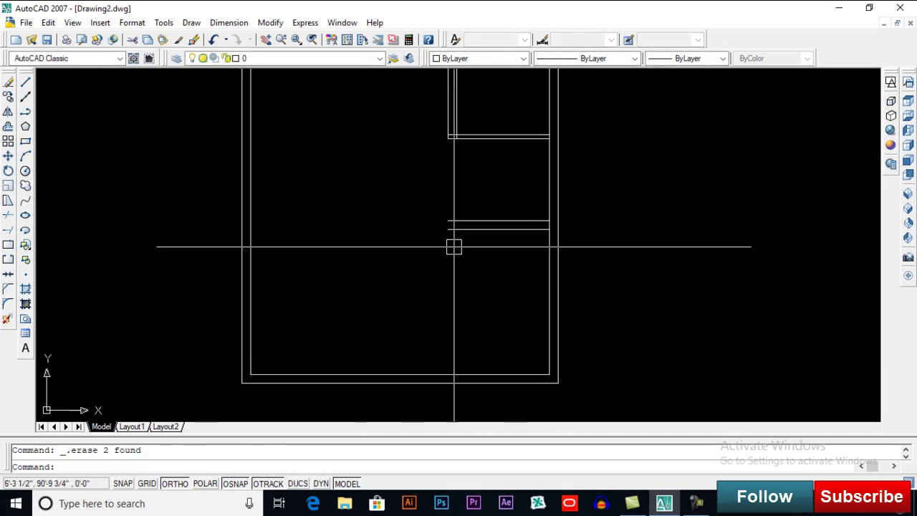
middle_click_drag(452, 258, 460, 280)
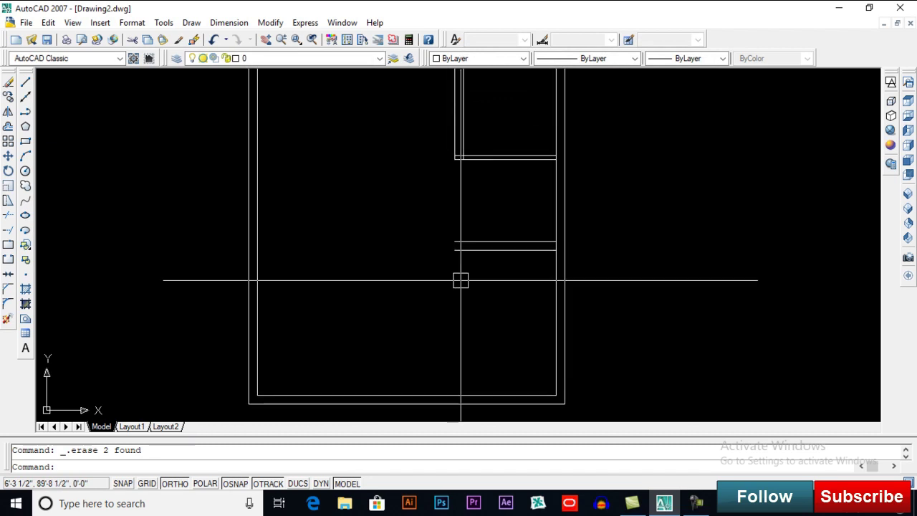
type("o")
Offset the right wall line 14'-6" to the left inside the plan
key("Return")
type("14'6")
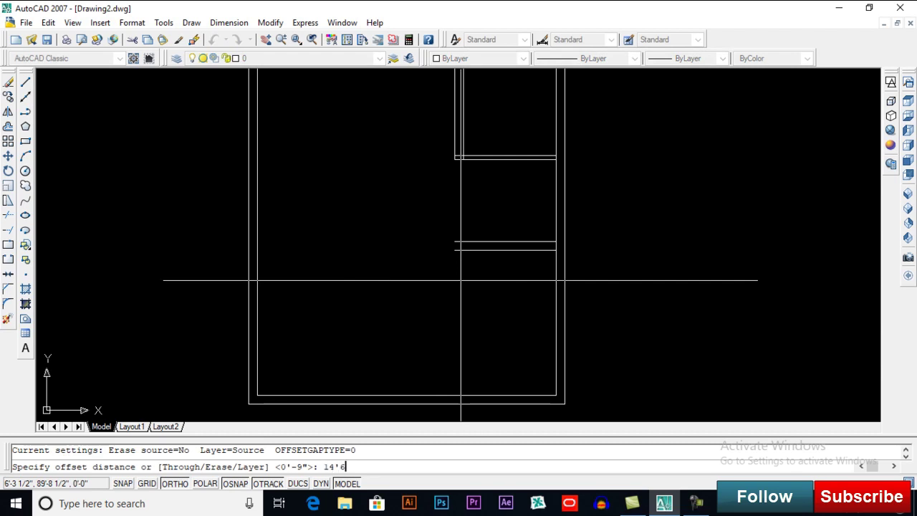
key("Return")
left_click(553, 305)
left_click(509, 312)
key("Return")
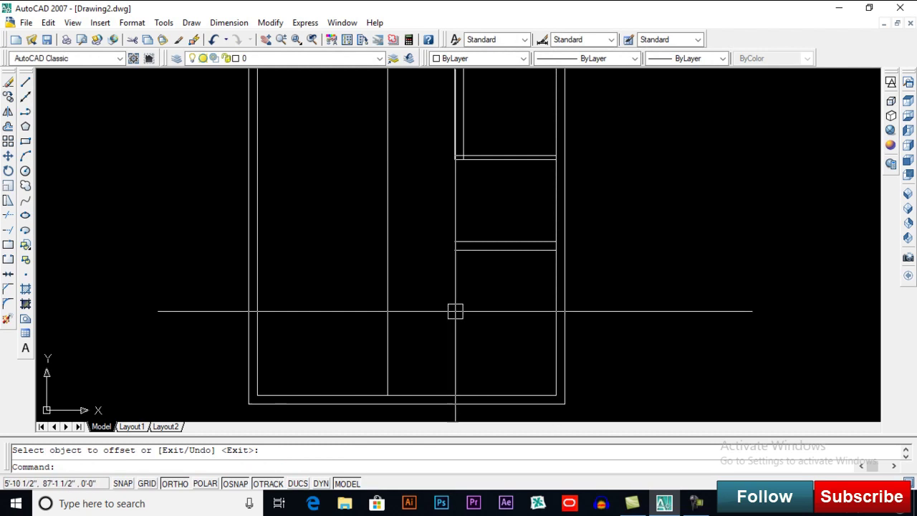
Pan and zoom around the plan to inspect the new vertical wall line
scroll(455, 315, "down", 1)
scroll(462, 321, "down", 1)
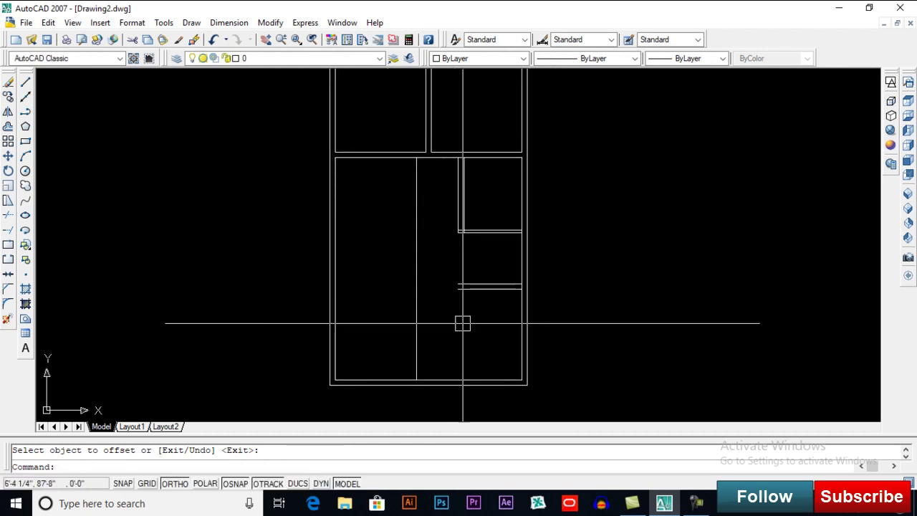
middle_click_drag(463, 323, 465, 340)
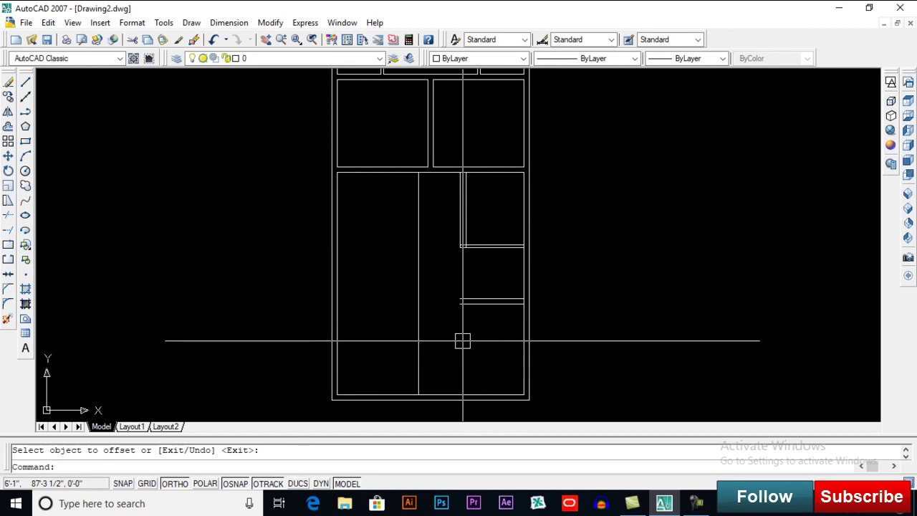
mouse_move(441, 310)
middle_mouse_down()
mouse_move(440, 327)
mouse_move(433, 318)
middle_mouse_up()
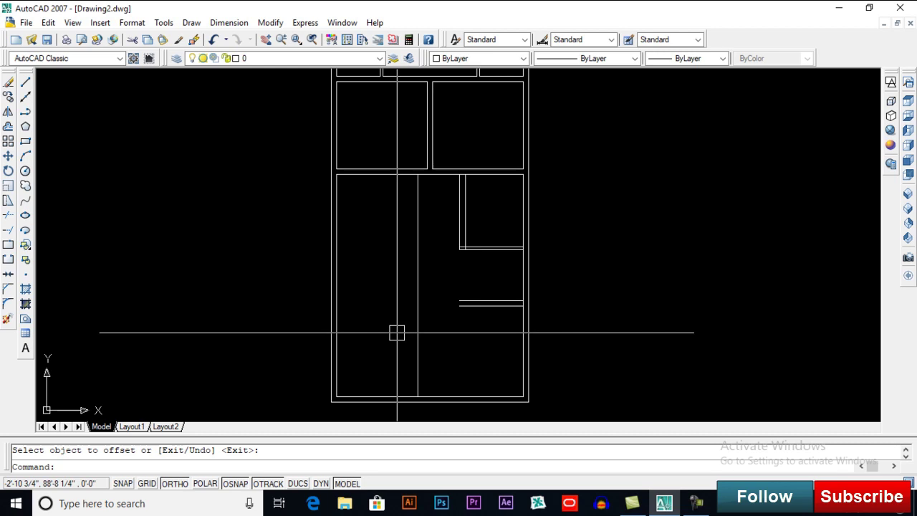
middle_click_drag(394, 348, 389, 342)
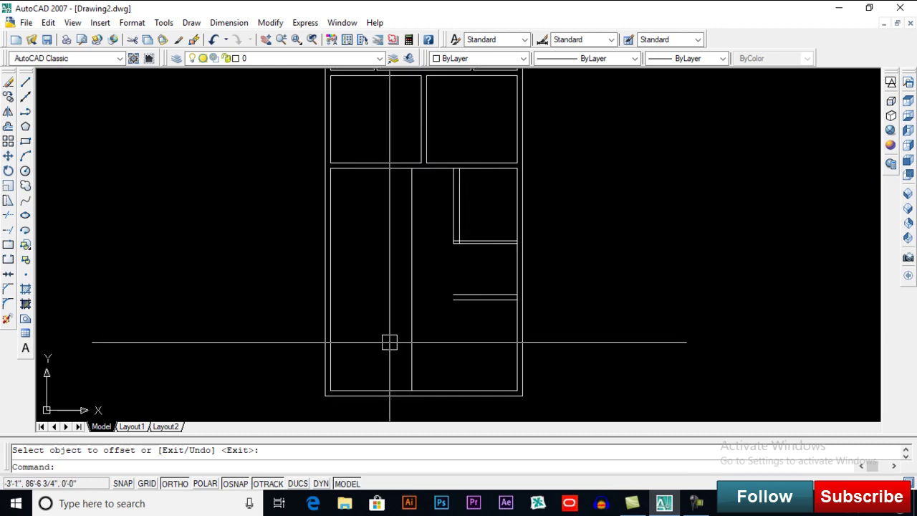
middle_click_drag(412, 304, 408, 316)
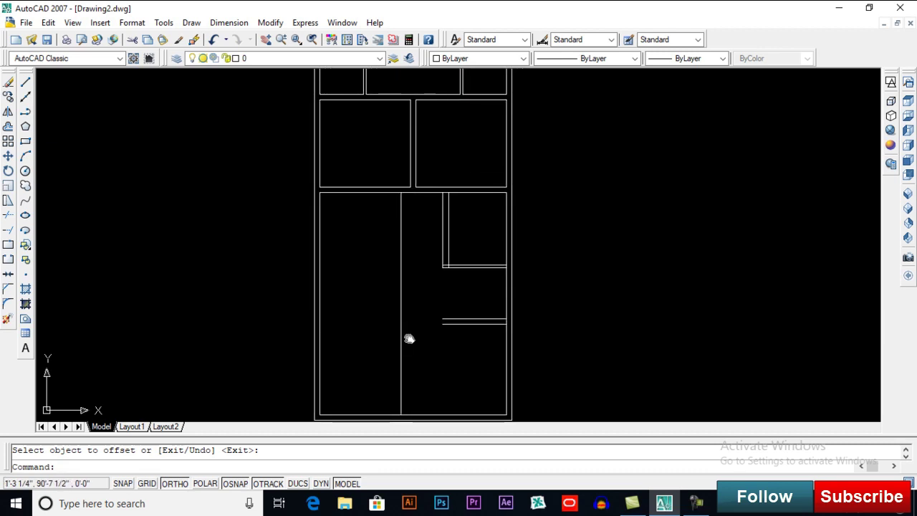
middle_click_drag(386, 279, 379, 313)
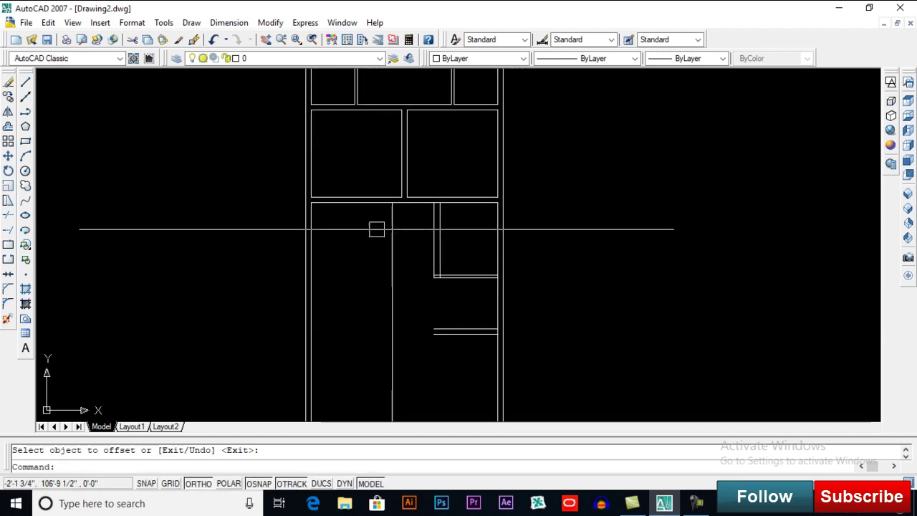
middle_click_drag(364, 272, 391, 328)
scroll(390, 328, "up", 2)
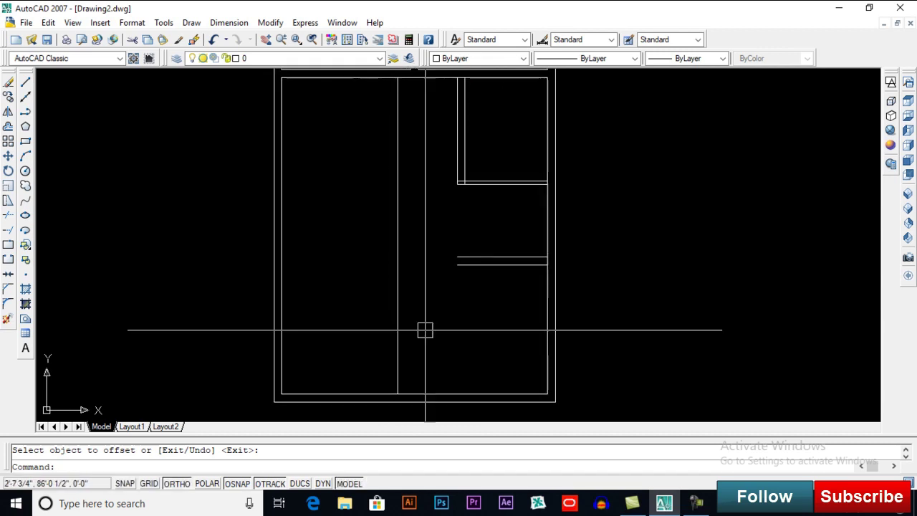
scroll(424, 330, "up", 2)
Offset the new vertical wall line 6 inches to its left
key("Return")
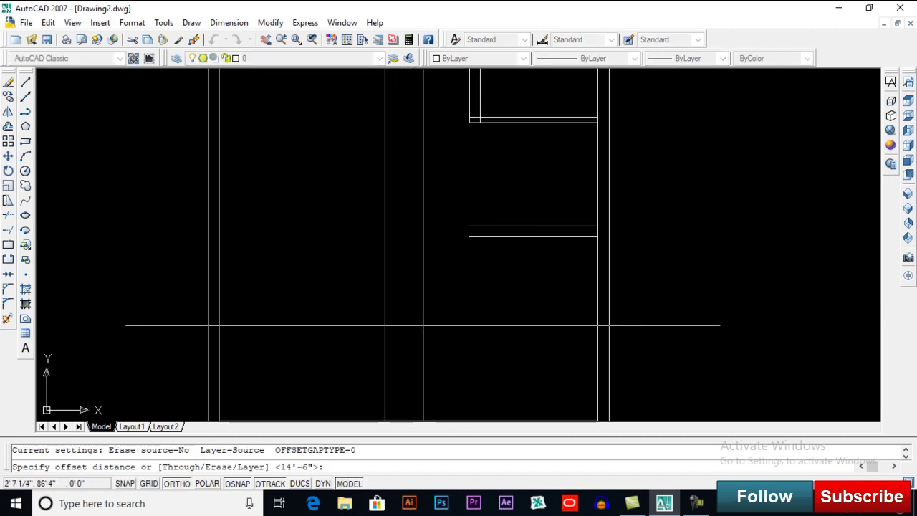
type("6")
key("Return")
left_click(386, 324)
left_click(333, 329)
key("Return")
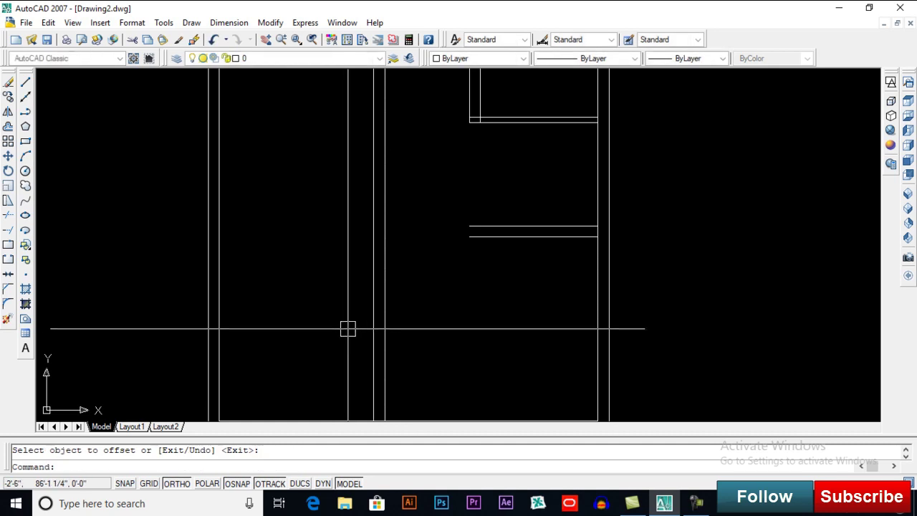
Fillet both vertical wall lines with the horizontal walls into square corners
type(" f")
key("Return")
left_click(385, 285)
left_click(506, 238)
key("Return")
left_click(374, 322)
left_click(497, 225)
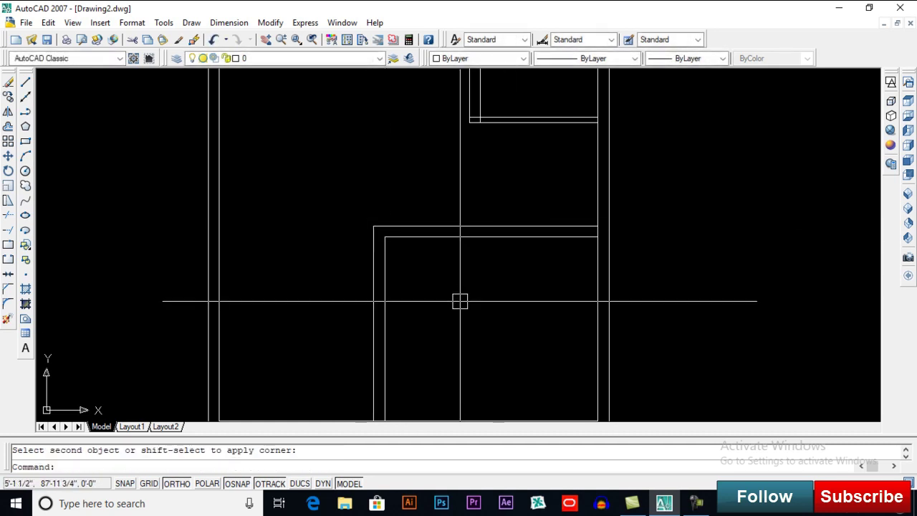
scroll(516, 262, "up", 5)
Trim the wall segment between the horizontals and the top line between the verticals
type("tr")
key("Return")
key("Return")
scroll(501, 267, "down", 3)
scroll(373, 151, "up", 3)
scroll(387, 163, "down", 2)
scroll(487, 265, "up", 1)
scroll(538, 242, "up", 2)
left_click(537, 242)
scroll(538, 242, "down", 3)
scroll(385, 114, "up", 5)
left_click(380, 133)
scroll(383, 144, "down", 5)
scroll(385, 145, "down", 2)
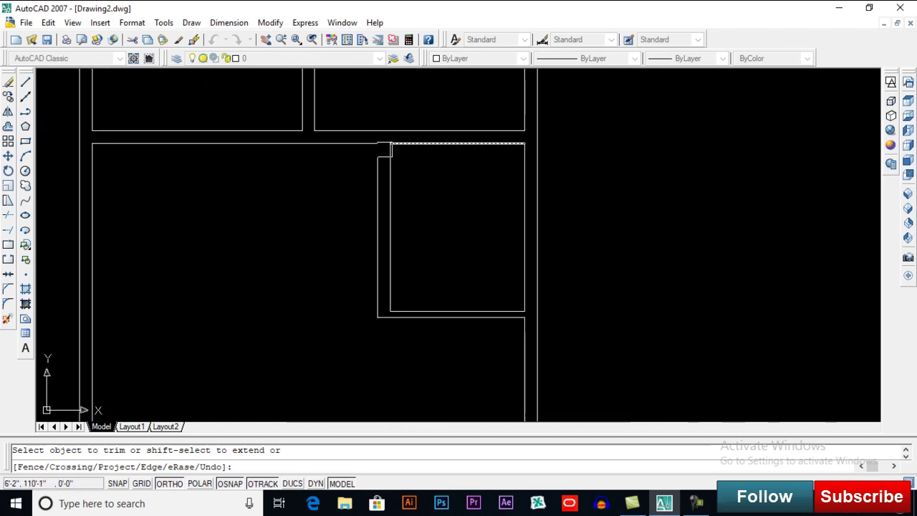
key("Return")
scroll(382, 188, "down", 2)
Draw a horizontal line from the right wall corner into the middle room
scroll(387, 215, "down", 2)
middle_click_drag(394, 266, 438, 229)
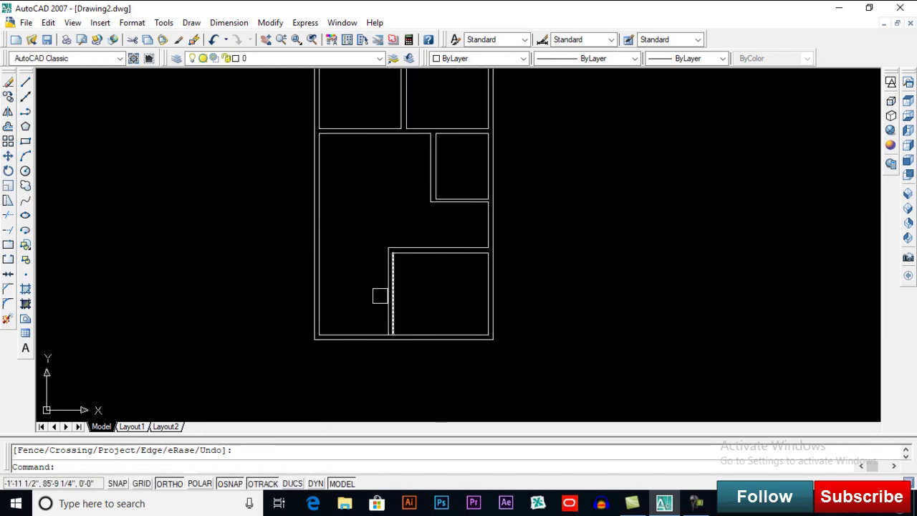
scroll(371, 330, "up", 3)
middle_click_drag(371, 329, 501, 215)
scroll(540, 219, "up", 2)
scroll(524, 260, "up", 1)
type("l")
key("Return")
left_click(560, 239)
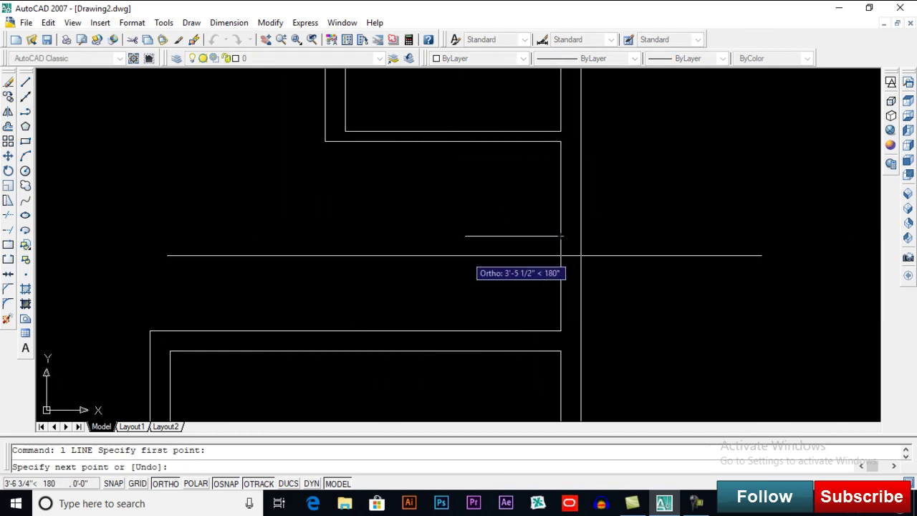
scroll(447, 251, "down", 3)
left_click(364, 251)
key("Return")
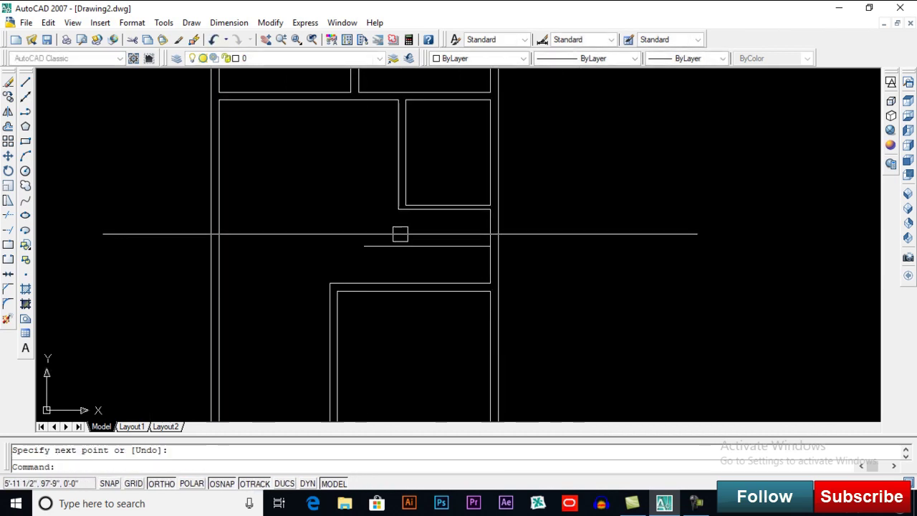
scroll(401, 233, "up", 3)
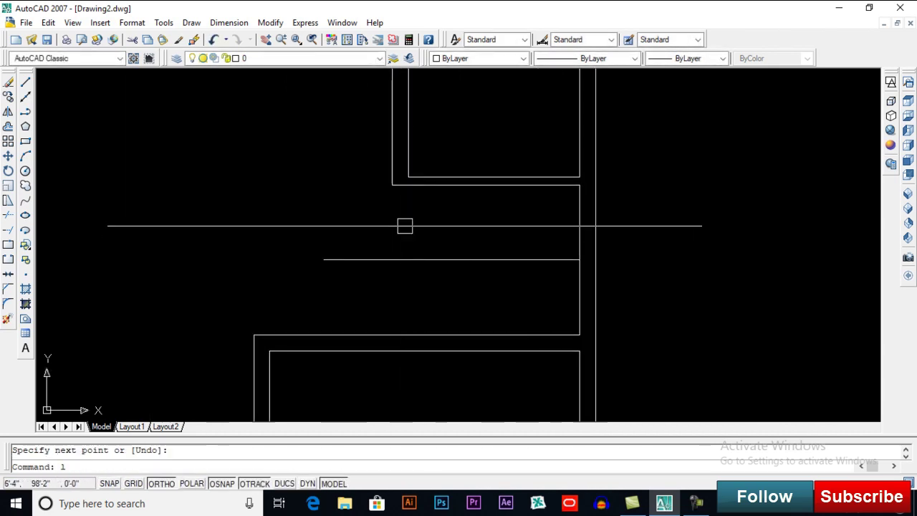
Draw a vertical line from the wall corner straight down to the lower wall
type("l")
key("Return")
left_click(392, 185)
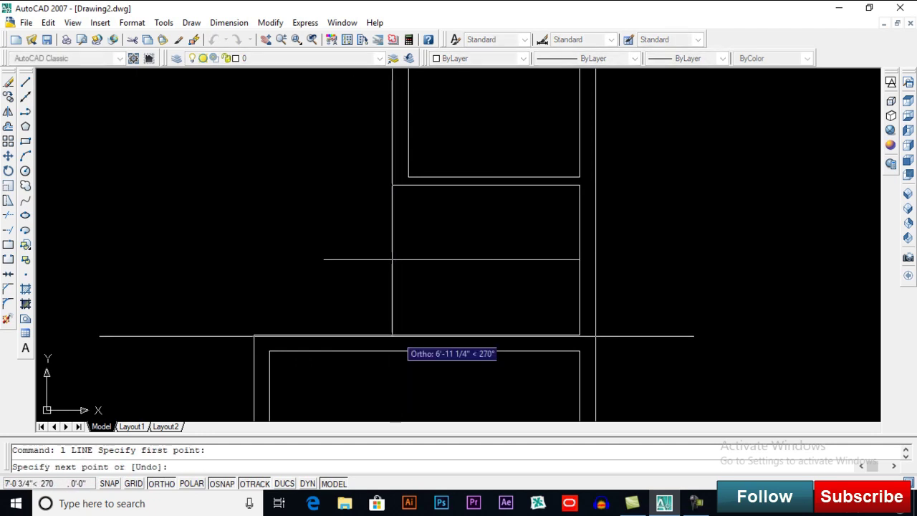
left_click(392, 334)
key("Return")
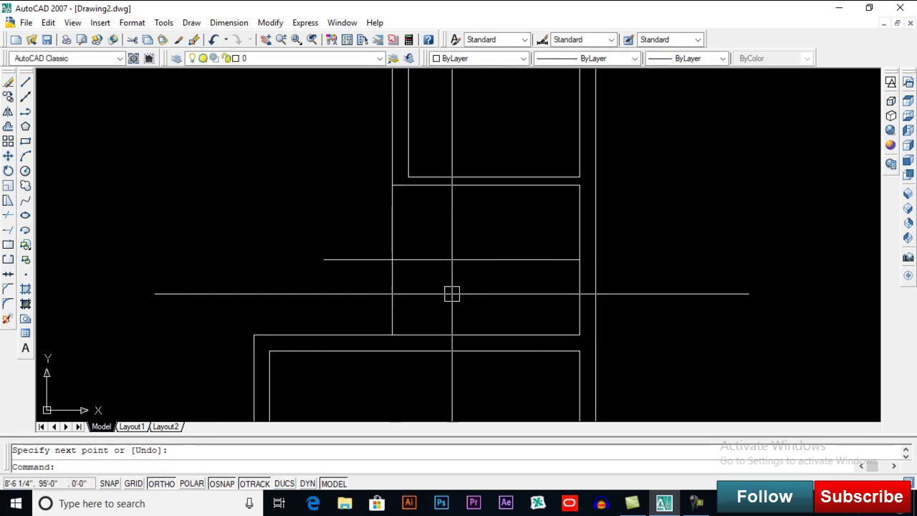
type("o")
key("Return")
type("10")
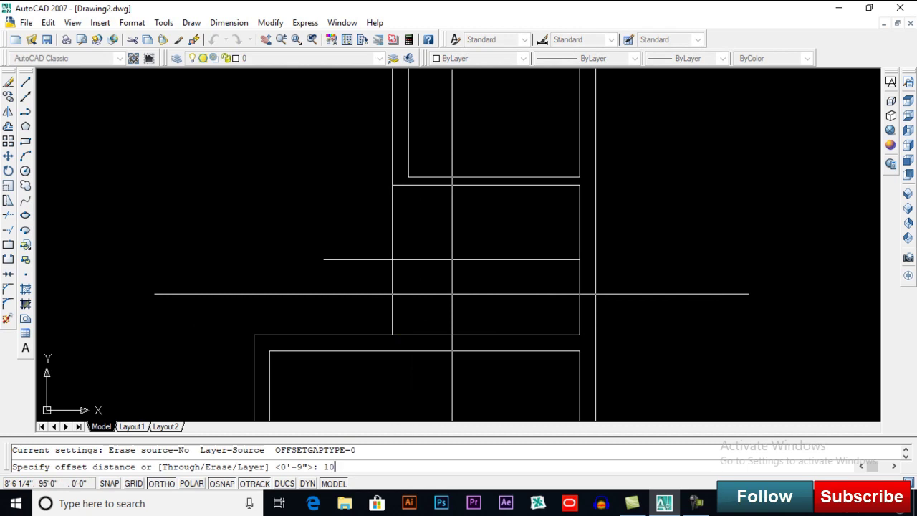
Offset the vertical stair line rightward six times at 10-unit spacing to form treads
key("Return")
left_click(392, 292)
left_click(455, 288)
left_click(430, 291)
left_click(459, 291)
left_click(477, 295)
left_click(463, 301)
left_click(509, 301)
left_click(481, 303)
left_click(517, 305)
left_click(500, 307)
left_click(528, 304)
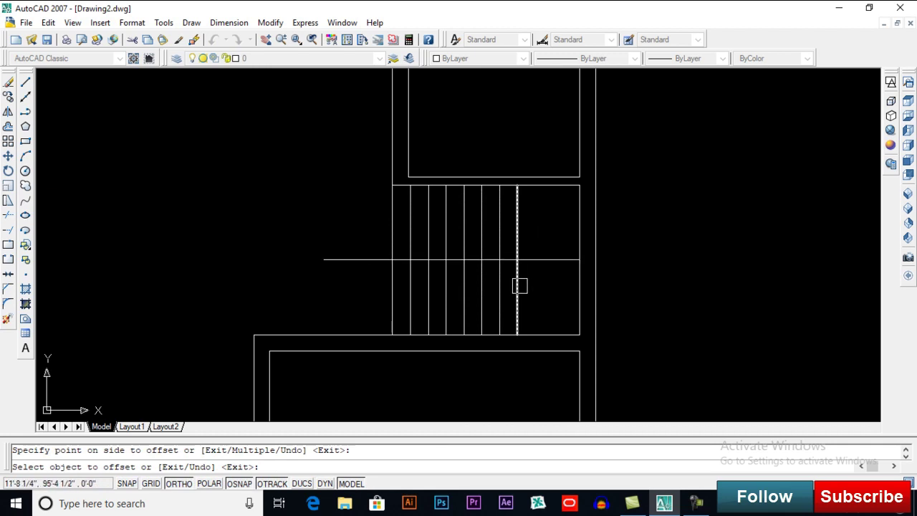
key("Return")
type("cal")
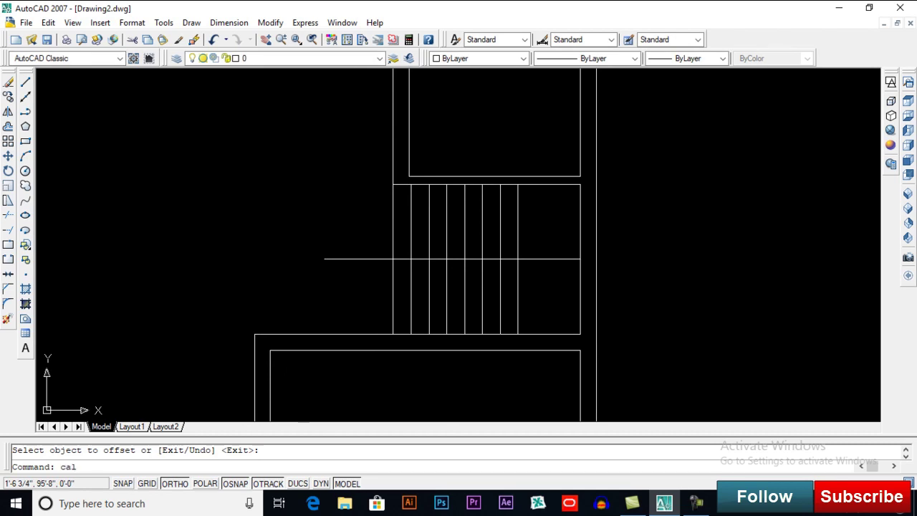
Evaluate 132/16 with CAL to get a tread spacing of 8.25
key("Return")
type("132/16")
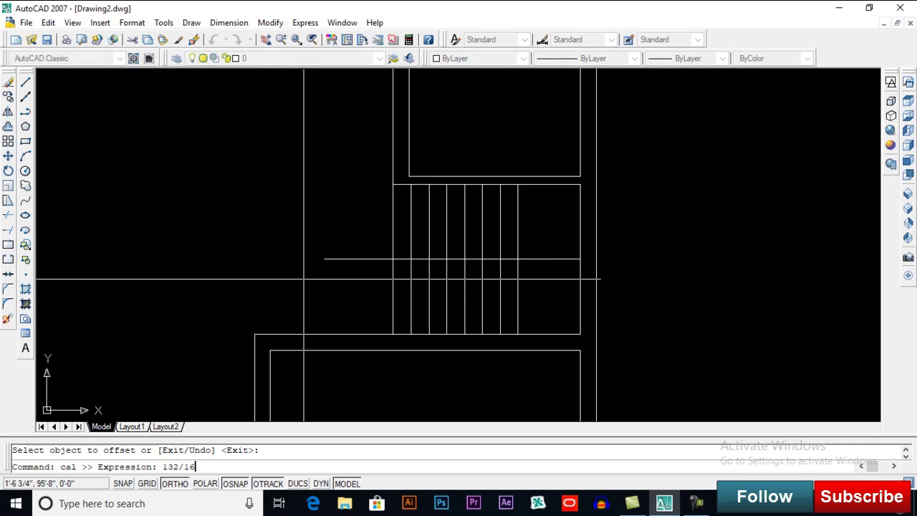
key("Return")
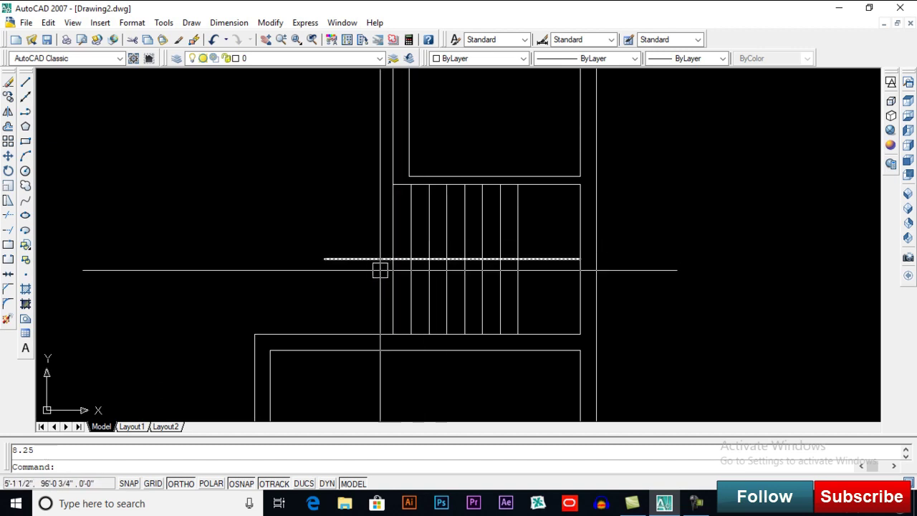
Trim off the stray stub at the left end of the horizontal line
type("tr")
key("Return")
key("Return")
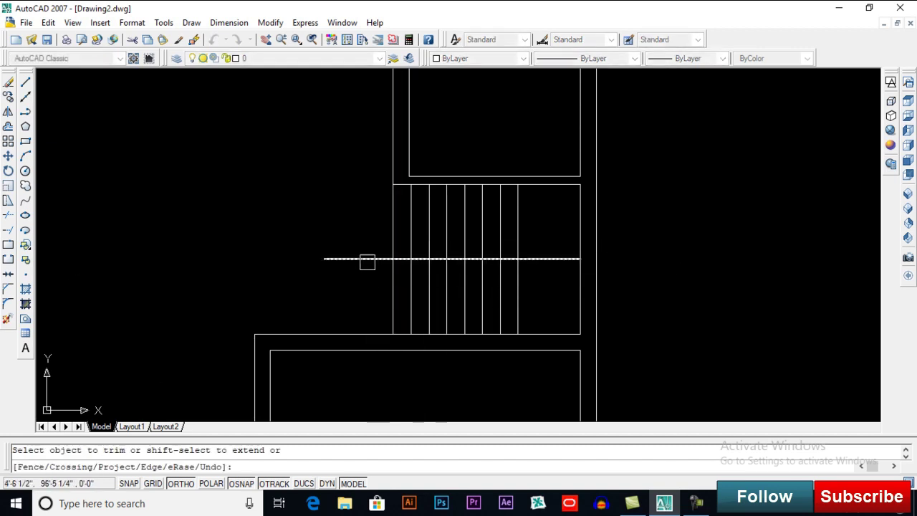
left_click(366, 260)
key("Return")
Offset the horizontal stair line above and below, then delete the extra copy
type("o")
key("Return")
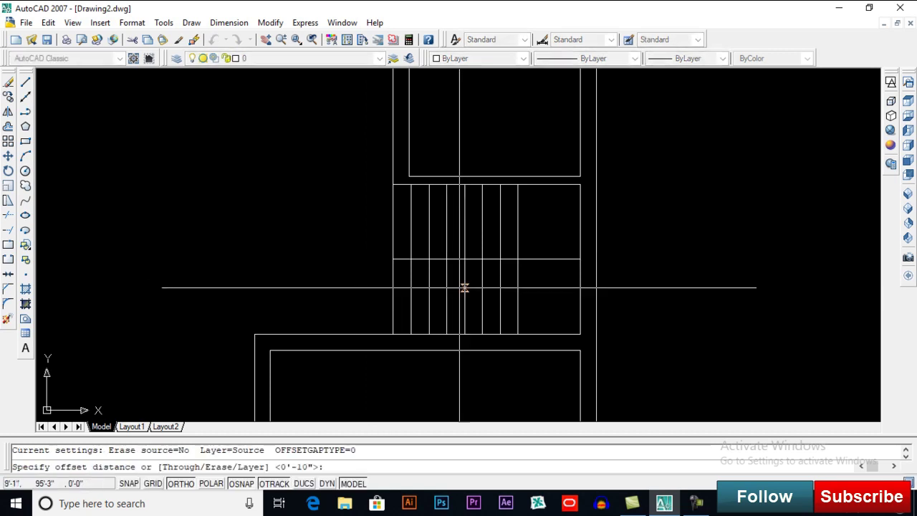
scroll(519, 260, "up", 3)
key("Return")
left_click(520, 260)
left_click(519, 243)
left_click(549, 260)
left_click(550, 307)
scroll(550, 307, "up", 2)
left_click(502, 244)
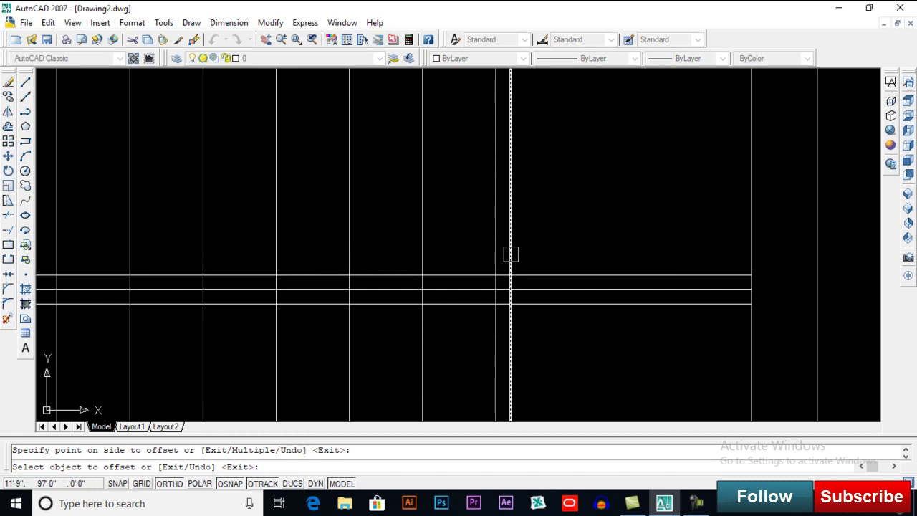
key("Return")
left_click(544, 290)
key("Delete")
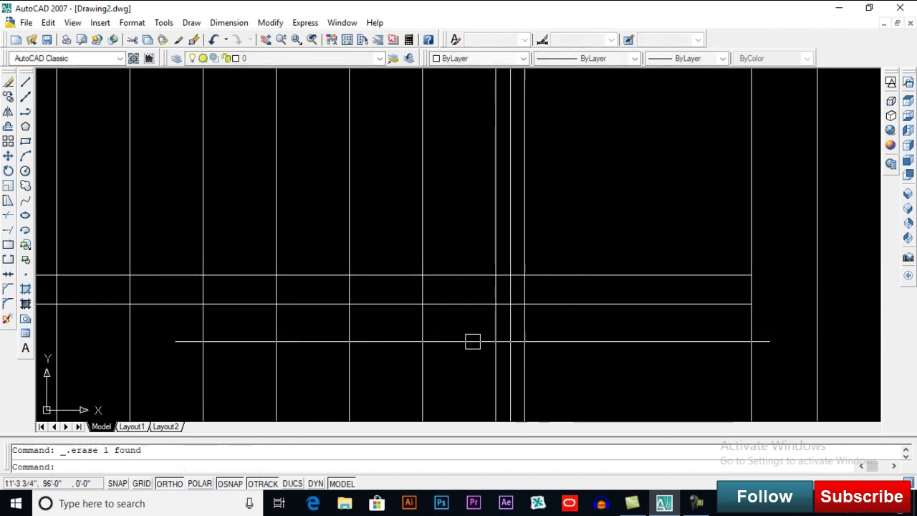
type("o")
Offset another horizontal line above and below to form the bar's inner outline
key("Return")
key("Return")
left_click(383, 275)
left_click(383, 235)
left_click(389, 307)
Fillet the bar's corners so the offset lines close into a handrail outline
key("Return")
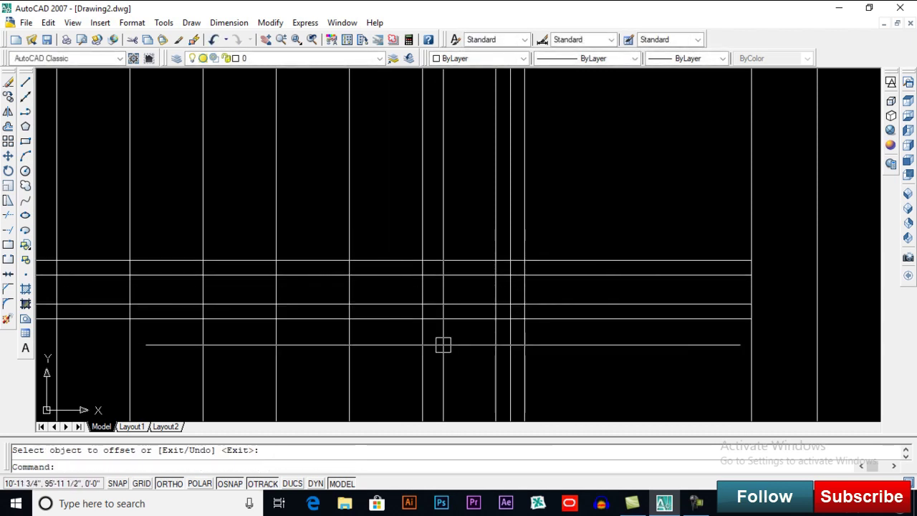
type("f")
key("Return")
scroll(500, 286, "up", 3)
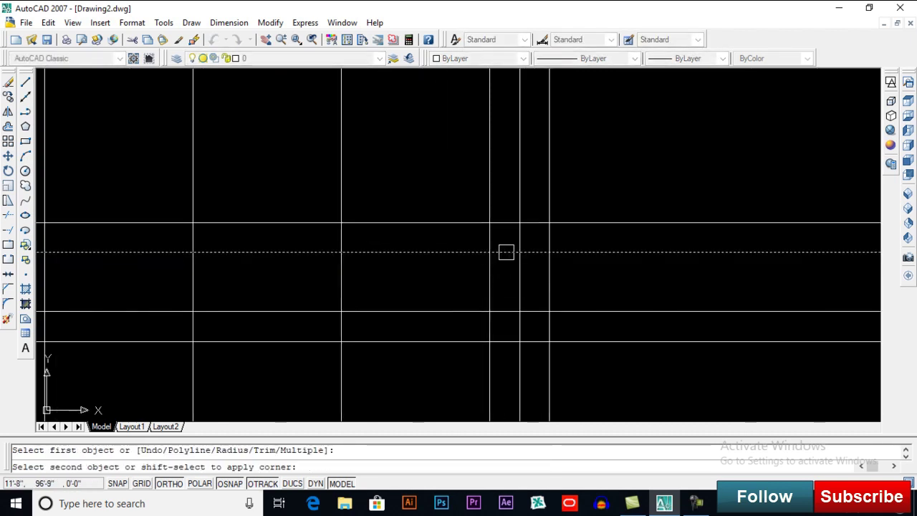
left_click(528, 258)
key("Return")
left_click(538, 223)
left_click(549, 258)
key("Return")
left_click(521, 301)
key("Return")
left_click(548, 318)
left_click(547, 342)
scroll(569, 297, "down", 2)
scroll(424, 332, "down", 1)
middle_click_drag(424, 332, 437, 332)
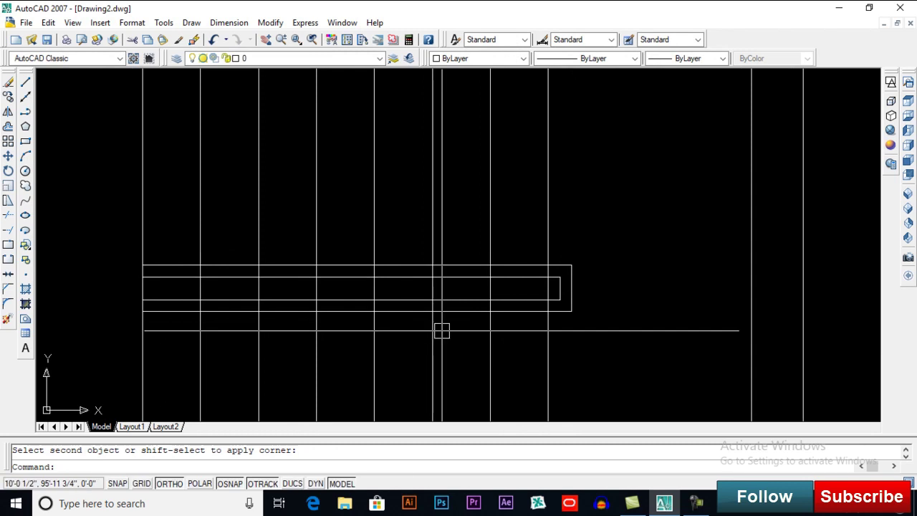
type("tr")
Attempt a fence trim across the stair run, then cancel it
key("Return")
key("Return")
type("f")
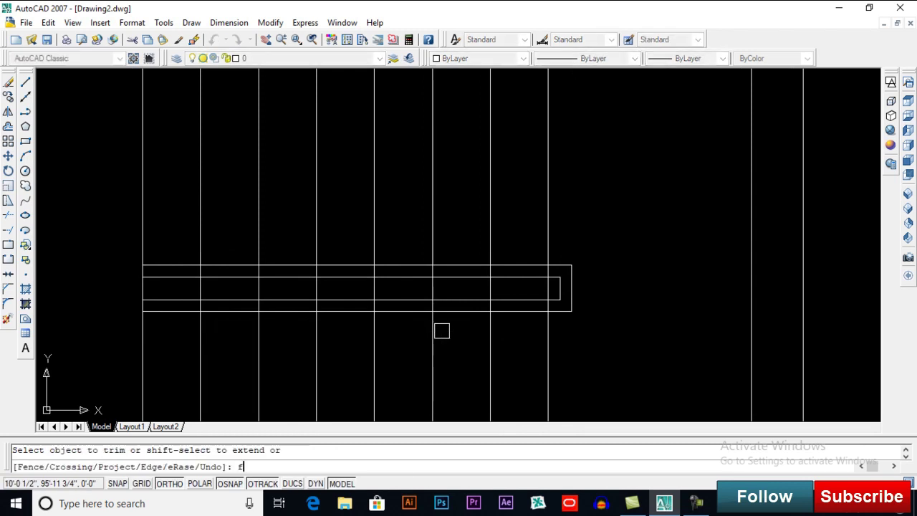
key("Return")
scroll(545, 273, "up", 3)
left_click(570, 273)
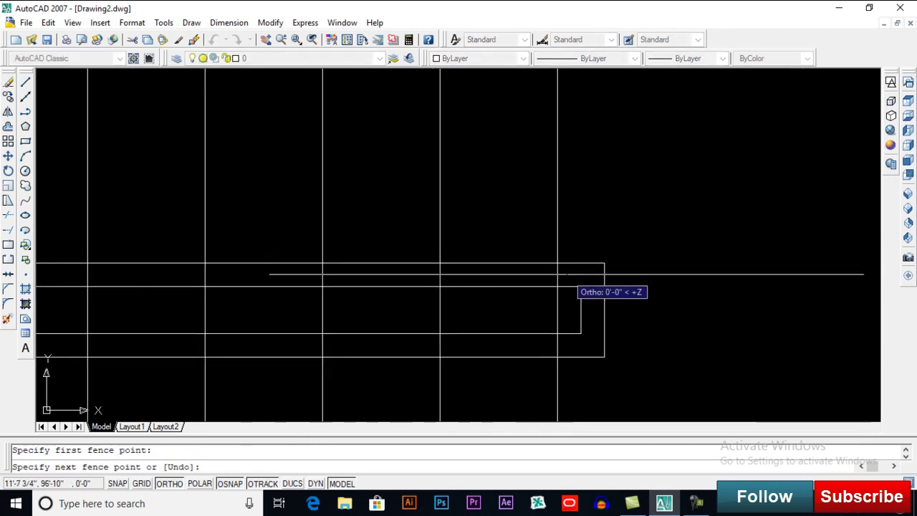
scroll(559, 294, "down", 2)
left_click(190, 288)
key("Return")
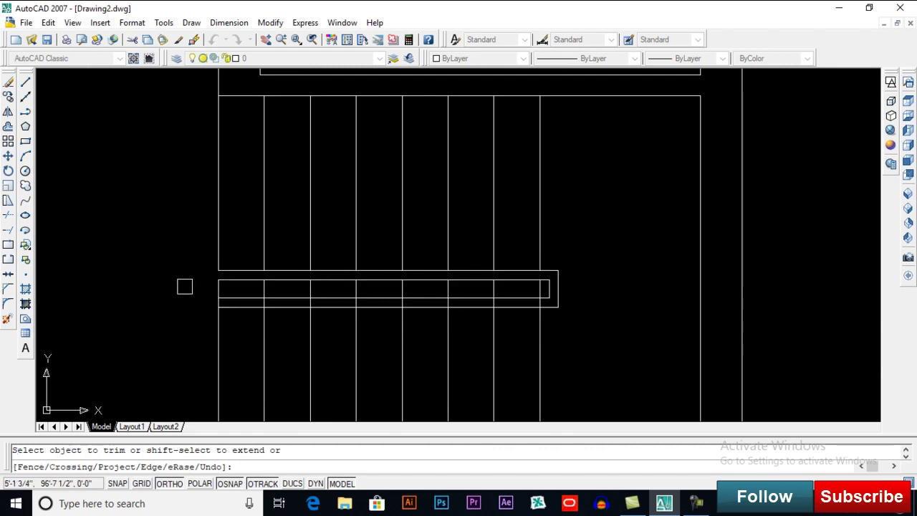
key("Escape")
Trim the tread lines inside the handrail bar using two fence crossings
type("r")
key("Return")
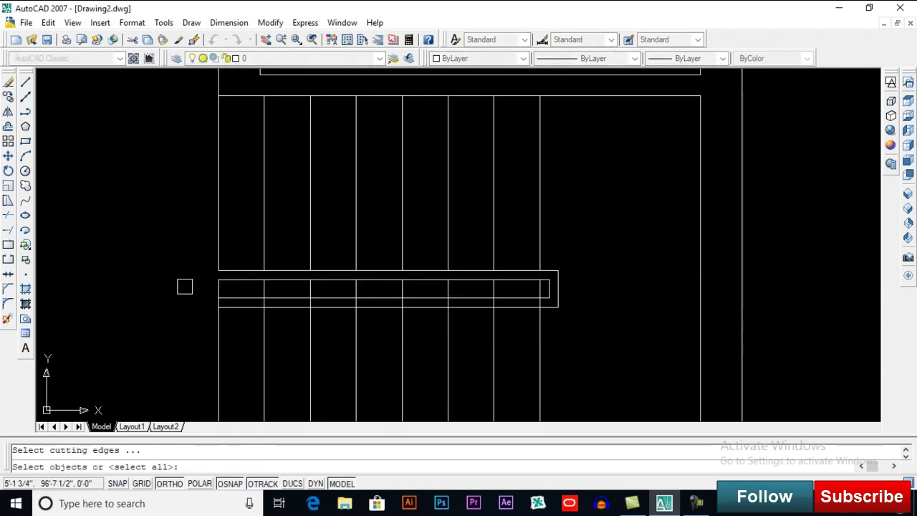
key("Return")
scroll(529, 301, "up", 4)
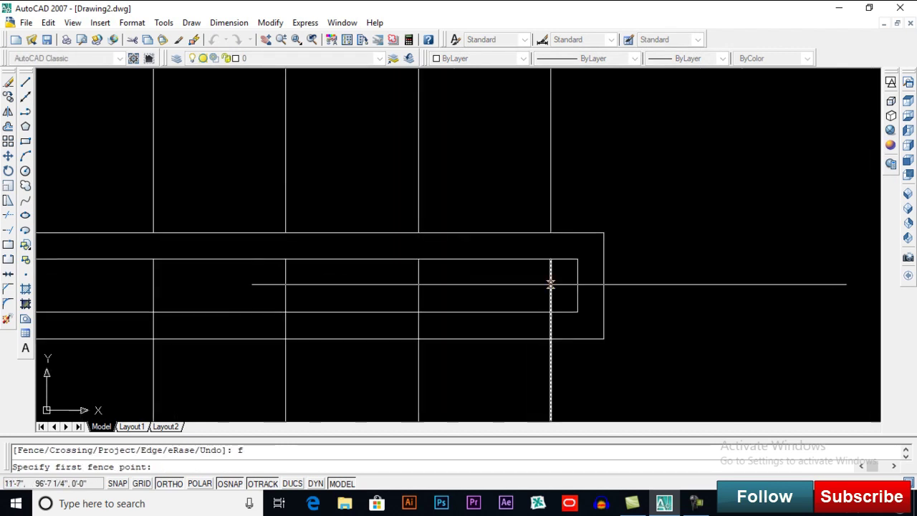
scroll(528, 287, "down", 3)
left_click(529, 287)
left_click(259, 294)
key("Return")
scroll(530, 298, "up", 3)
scroll(530, 299, "up", 1)
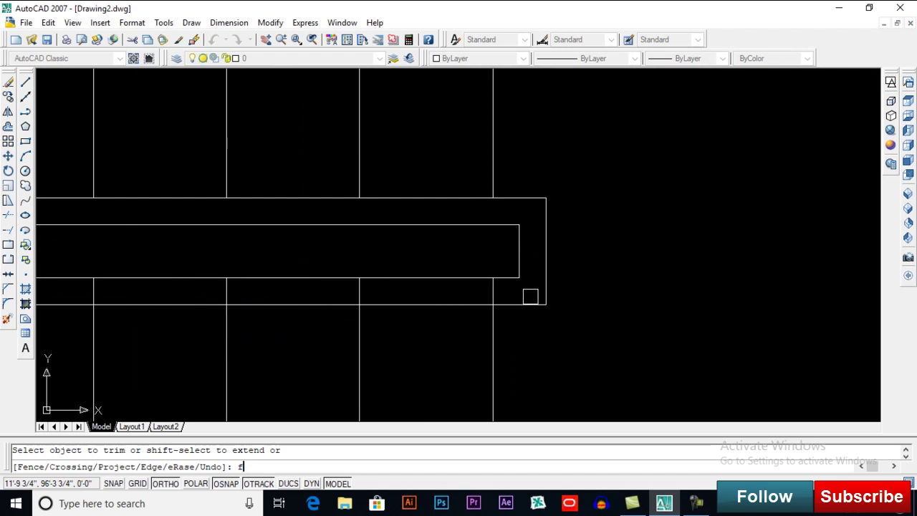
key("Return")
left_click(532, 301)
scroll(536, 311, "down", 3)
left_click(197, 315)
key("Return")
scroll(284, 294, "up", 2)
key("Return")
Fillet the handrail bar's left-end edges into a rounded end
type("f")
key("Return")
left_click(289, 287)
key("Return")
left_click(289, 262)
left_click(288, 247)
scroll(422, 260, "down", 3)
middle_click_drag(418, 258, 394, 268)
type("pl")
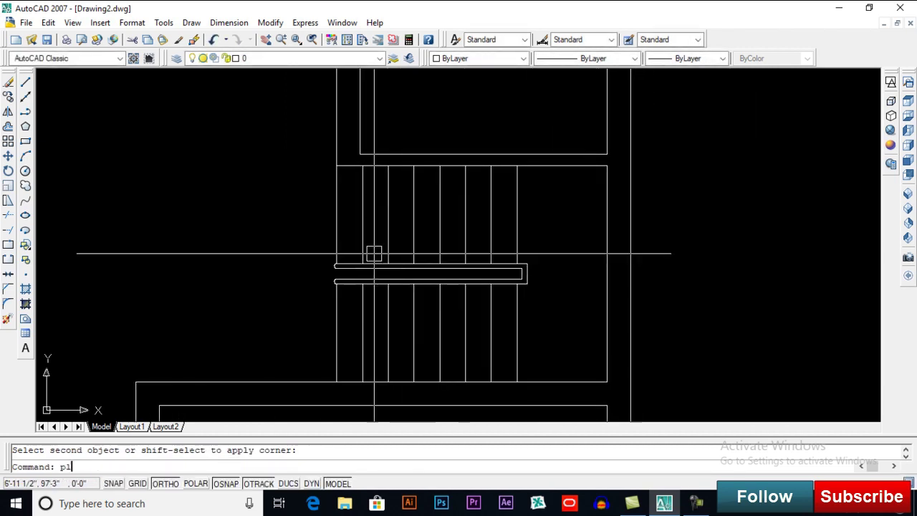
Draw a wide U-shaped polyline path looping around the handrail bar
key("Return")
scroll(357, 225, "up", 2)
left_click(353, 215)
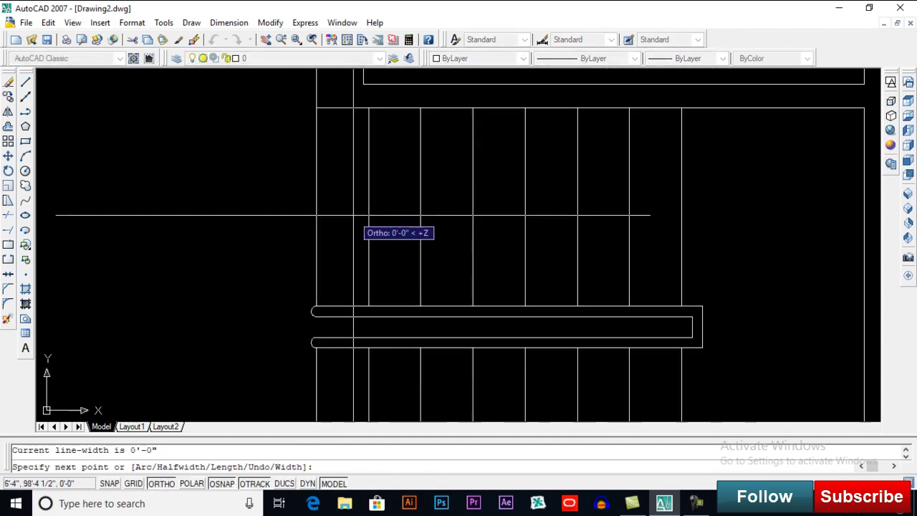
type("w")
key("Return")
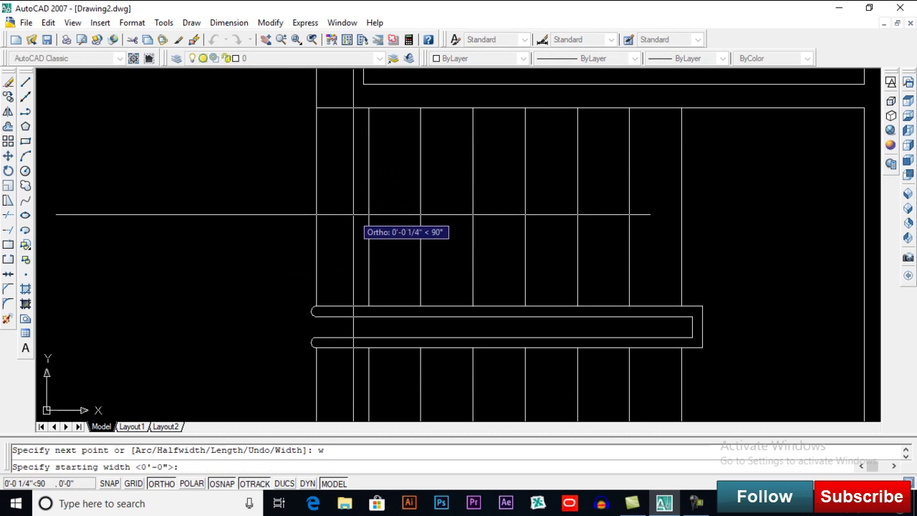
key("Return")
scroll(376, 239, "down", 2)
left_click(629, 242)
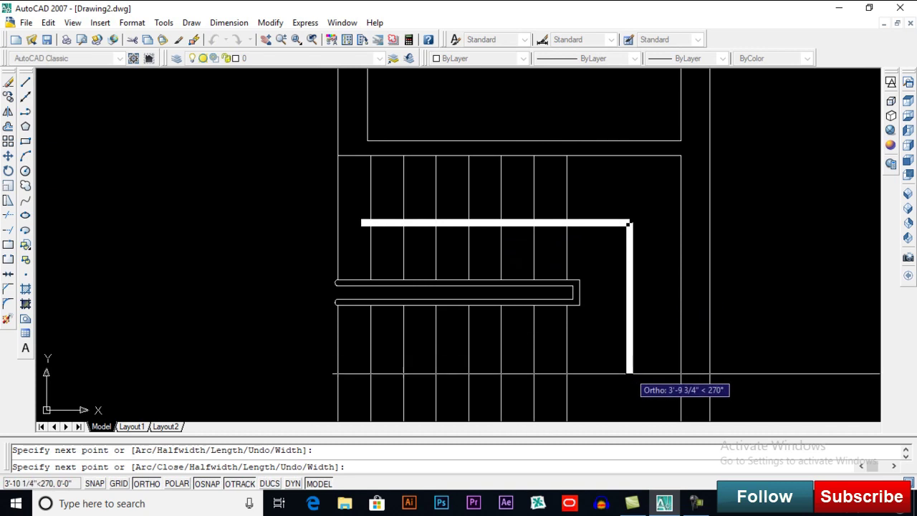
left_click(629, 380)
middle_click_drag(628, 379, 660, 302)
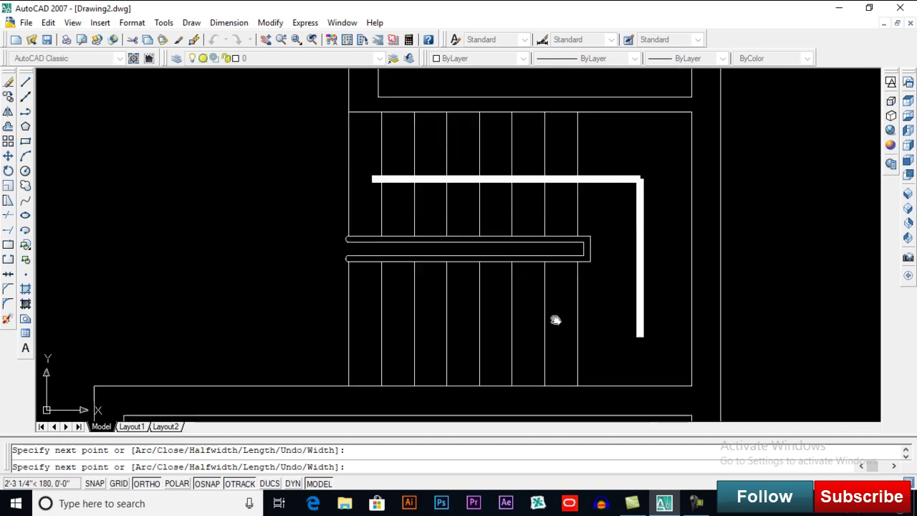
left_click(479, 304)
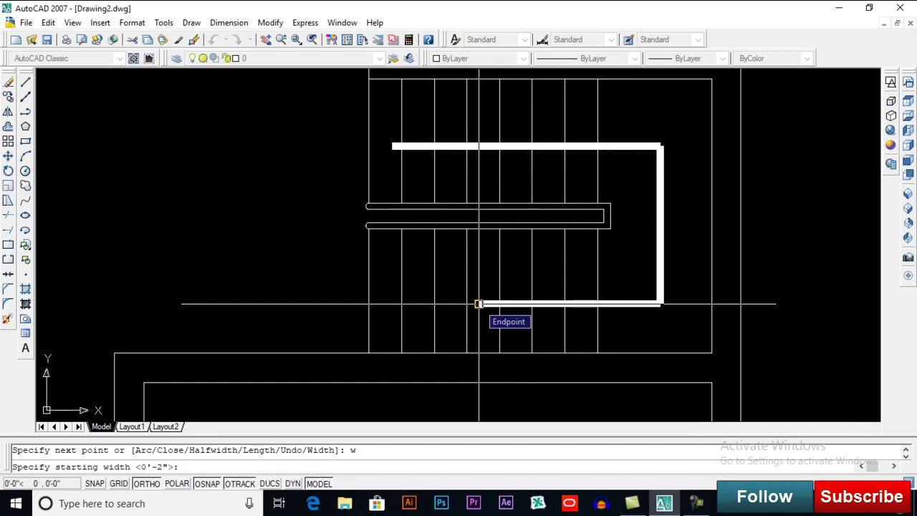
type("8")
Finish the polyline with an arrowhead tapering from width 8 to 0
key("Return")
type("0")
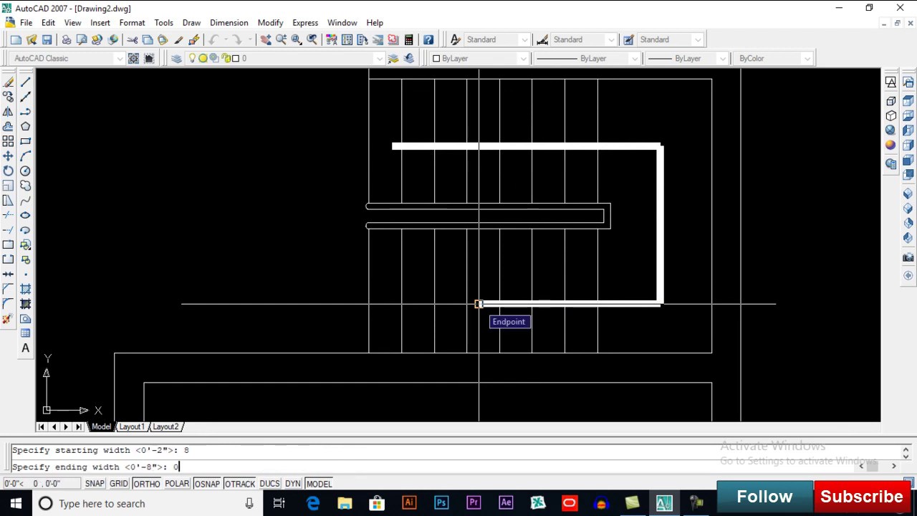
key("Return")
scroll(453, 305, "up", 2)
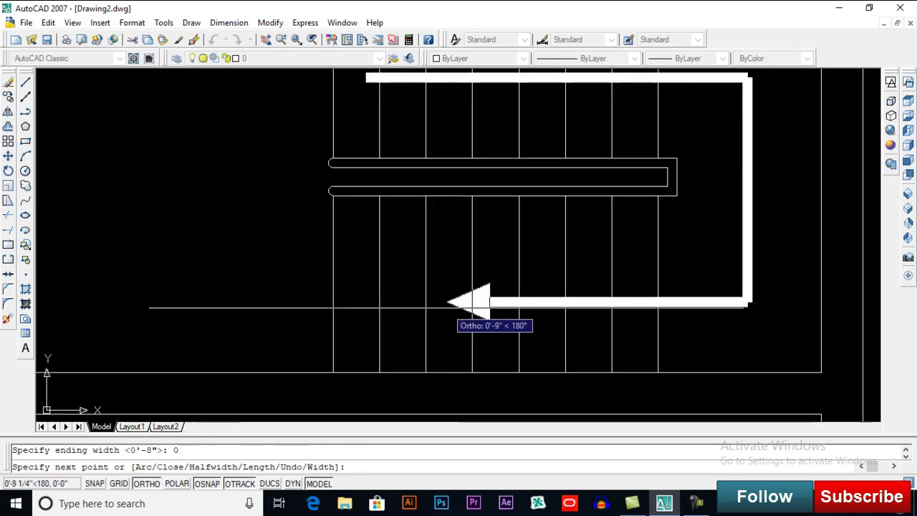
left_click(442, 304)
key("Return")
Trim the stray wall line between the walls in the room below
scroll(441, 308, "down", 3)
mouse_move(441, 308)
middle_mouse_down()
mouse_move(456, 247)
mouse_move(436, 359)
middle_mouse_up()
scroll(437, 266, "down", 2)
scroll(466, 222, "down", 1)
mouse_move(430, 292)
middle_mouse_down()
mouse_move(444, 335)
mouse_move(430, 236)
middle_mouse_up()
scroll(426, 307, "down", 1)
scroll(437, 349, "up", 4)
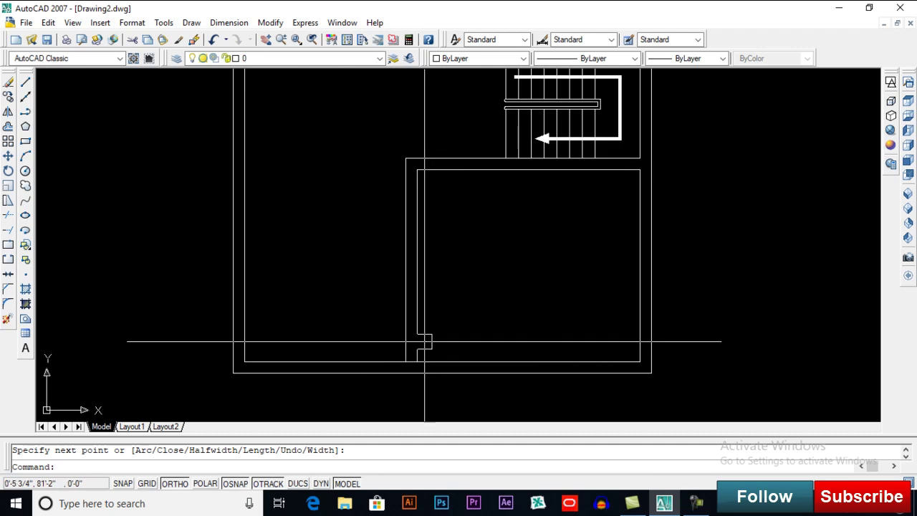
middle_click_drag(445, 366, 448, 344)
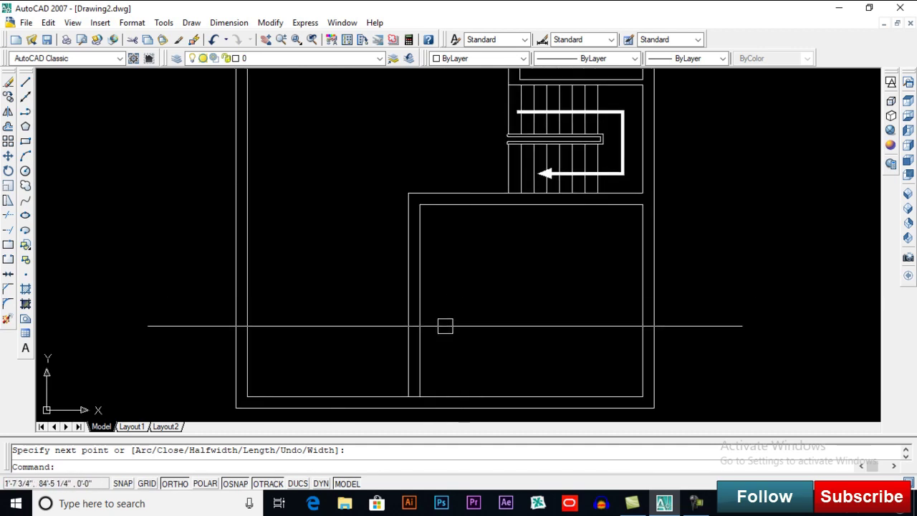
middle_click_drag(428, 385, 422, 335)
scroll(423, 337, "up", 5)
type("tr")
key("Return")
left_click(357, 216)
key("Return")
left_click(377, 364)
scroll(439, 310, "down", 5)
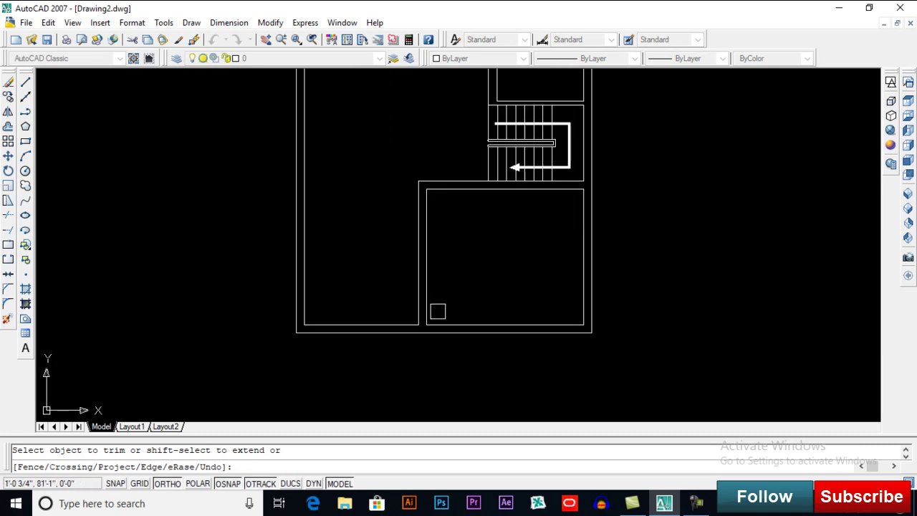
End the trim and pan the plan down to bring the upper rooms into view
key("Escape")
middle_click_drag(418, 256, 428, 354)
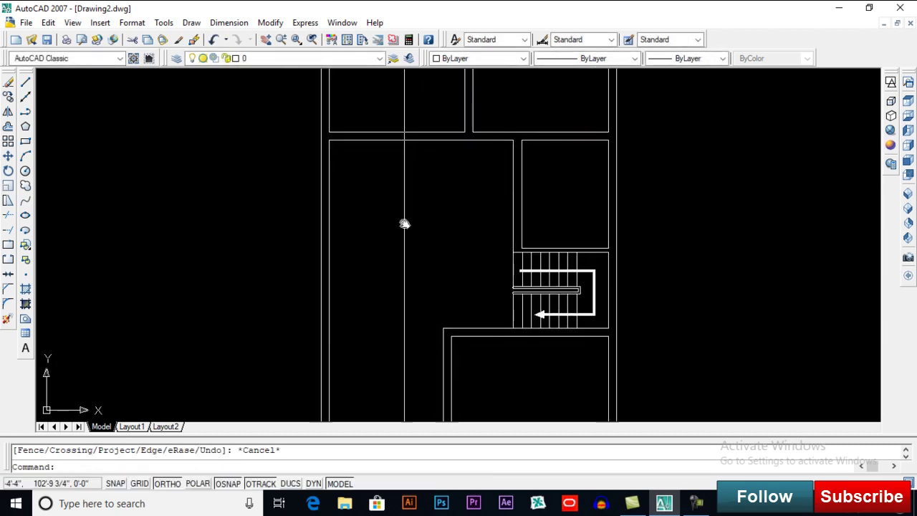
middle_click_drag(403, 225, 404, 279)
middle_click_drag(388, 210, 368, 272)
middle_click_drag(352, 163, 338, 244)
middle_click_drag(351, 279, 343, 276)
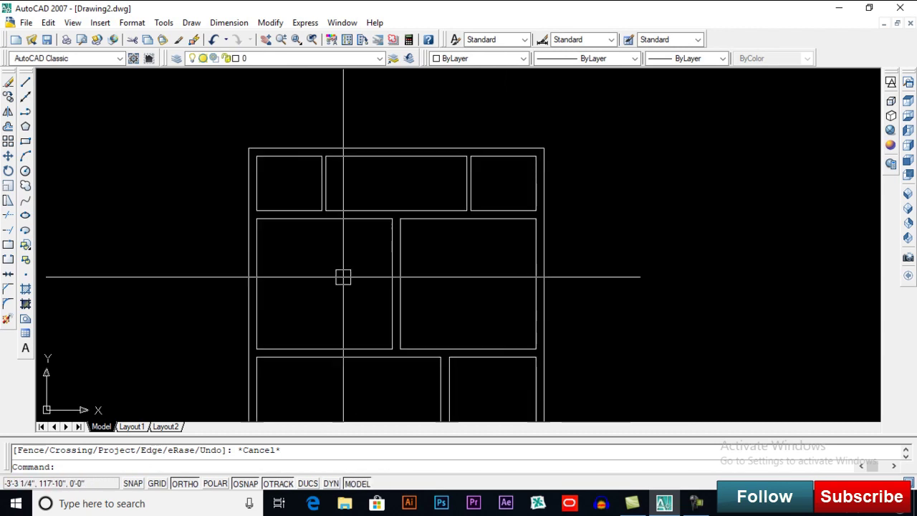
Offset the top-left and top-right room side walls 4.5 inward
type("o")
key("Return")
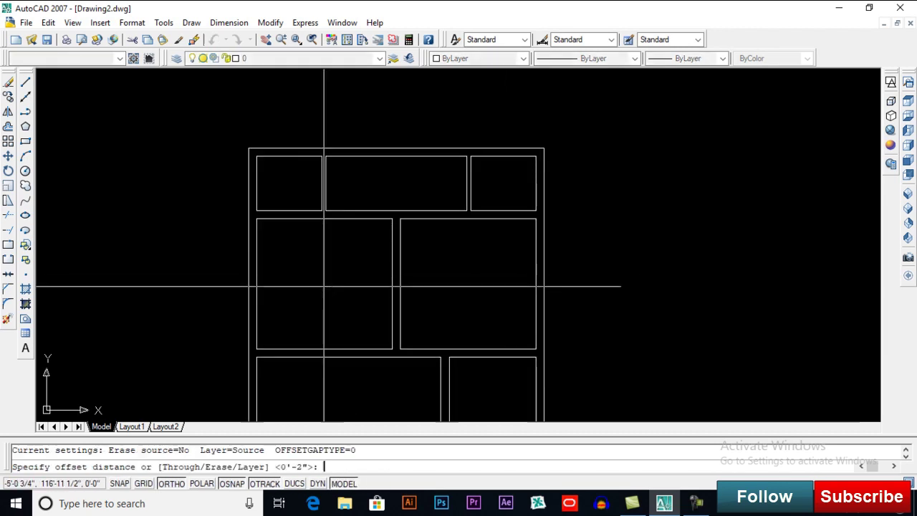
type("45")
key("Return")
scroll(260, 191, "up", 2)
left_click(252, 188)
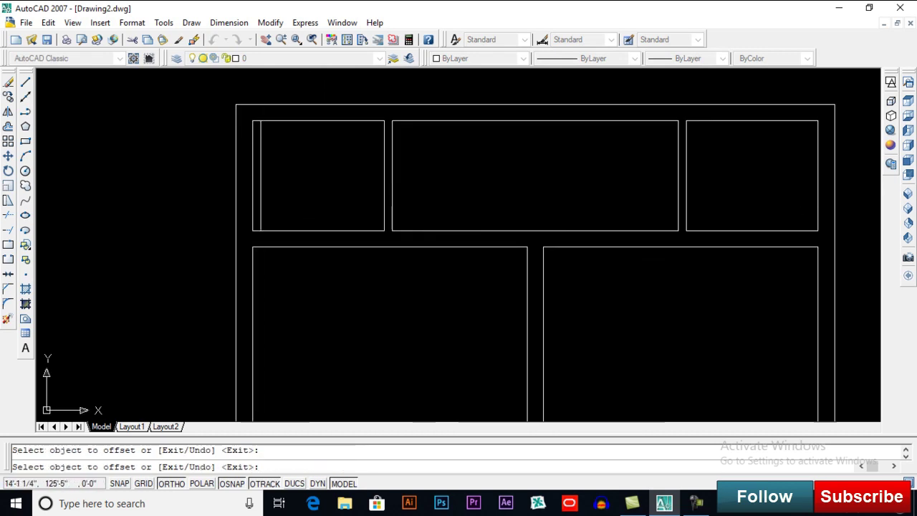
left_click(811, 198)
left_click(767, 198)
key("Return")
Offset the top-left room's wall line by 30 and extend the right line down to it
key("Return")
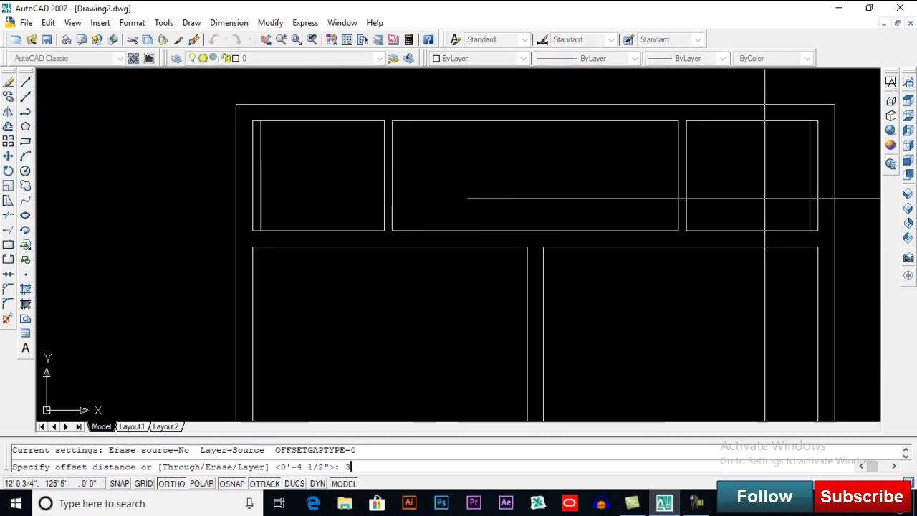
type("30")
key("Return")
left_click(261, 201)
key("Return")
type("ex")
key("Return")
left_click(260, 216)
key("Return")
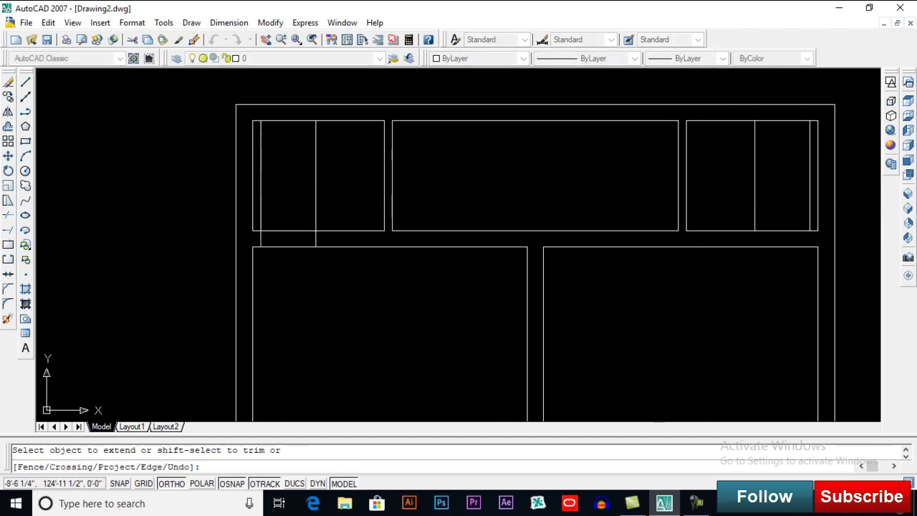
left_click(809, 214)
Trim away the short leftover segment of the long wall under the top rooms
key("Return")
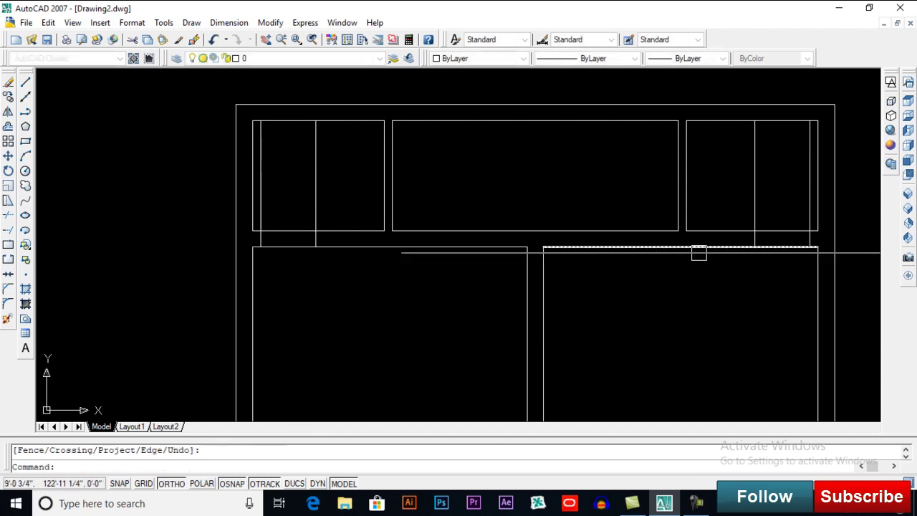
type("tr")
key("Return")
key("Return")
left_click(288, 231)
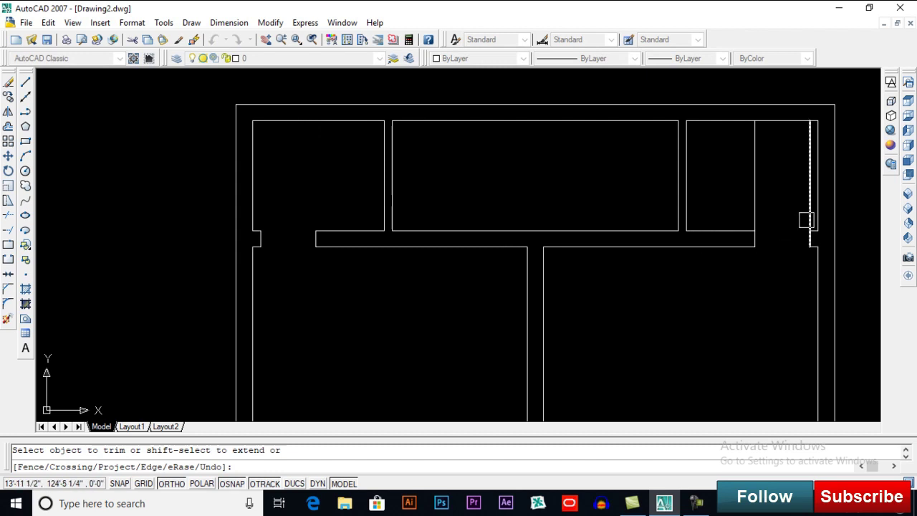
scroll(808, 219, "down", 1)
key("Return")
scroll(597, 205, "down", 2)
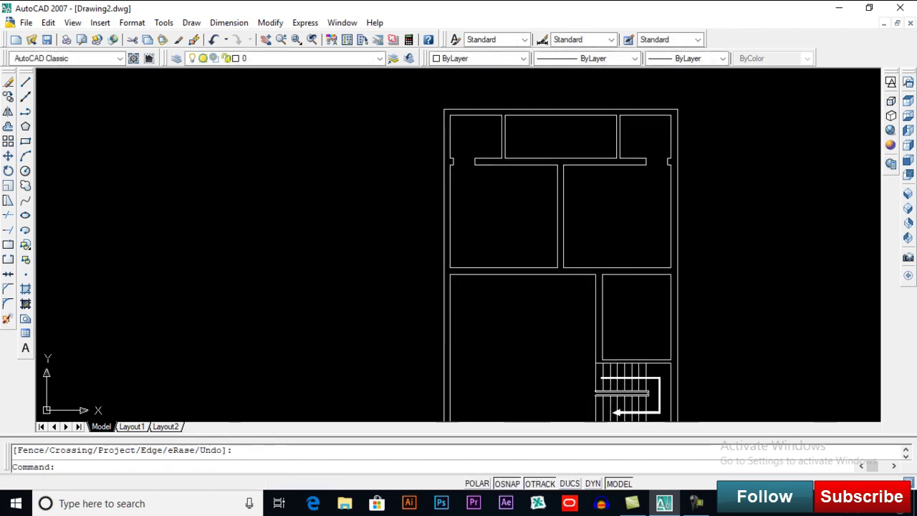
scroll(548, 248, "up", 4)
Offset two wall lines 4.5 to either side for the middle partition
type("o")
key("Return")
type("4.5")
key("Return")
left_click(573, 263)
left_click(536, 260)
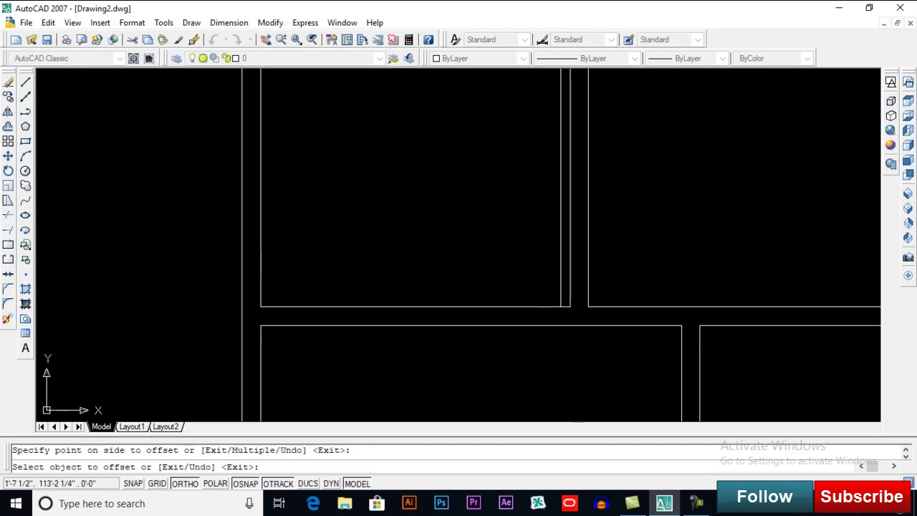
left_click(589, 258)
left_click(652, 256)
key("Return")
Offset the two new lines further outward at the default distance to mark doorway edges
type("o")
key("Return")
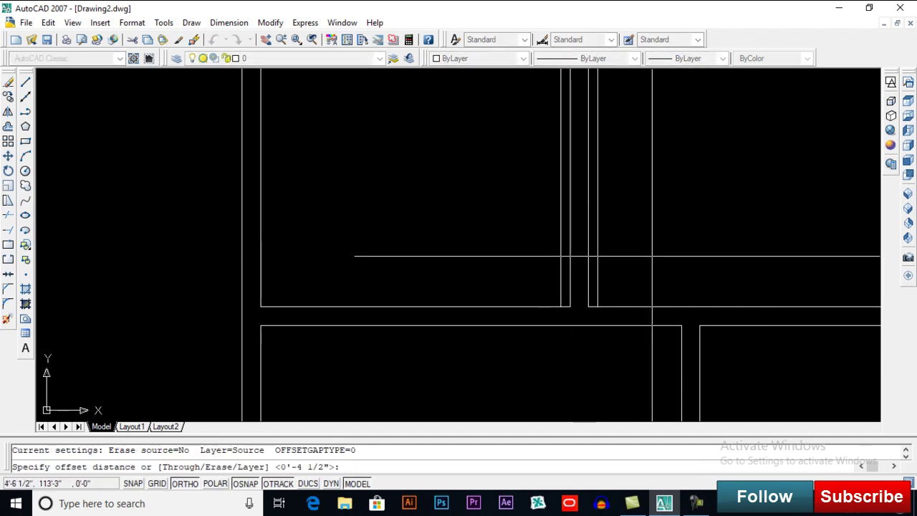
key("Return")
left_click(598, 266)
left_click(629, 265)
left_click(561, 266)
left_click(516, 265)
key("Return")
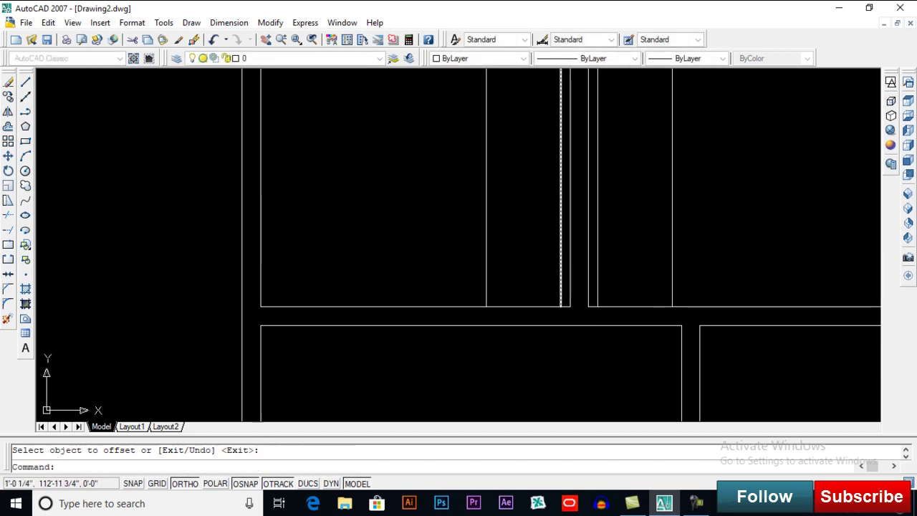
Extend the four new doorway lines down to the middle wall
type("ex")
key("Return")
key("Return")
left_click(486, 285)
left_click(567, 288)
left_click(597, 286)
left_click(669, 284)
key("Return")
Trim the lines above the wall and cut a doorway through the wall's edges
type("tr")
key("Return")
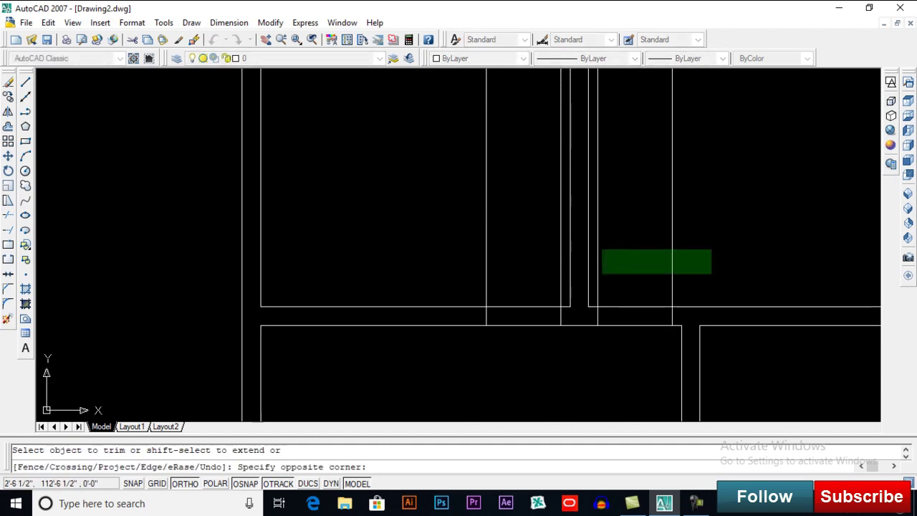
left_click(597, 275)
left_click(516, 324)
left_click(516, 307)
Finish the trim and zoom to the wall junction beneath the left middle room
scroll(539, 275, "down", 2)
scroll(538, 276, "down", 2)
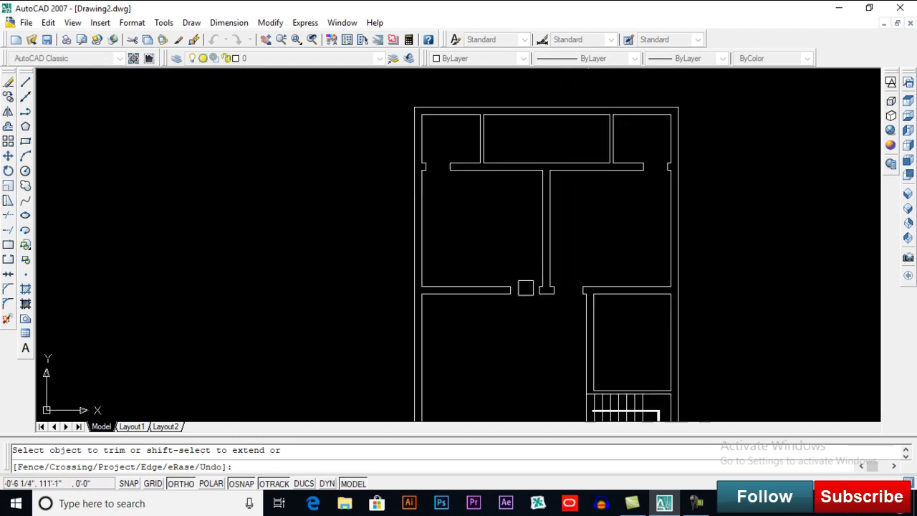
key("Return")
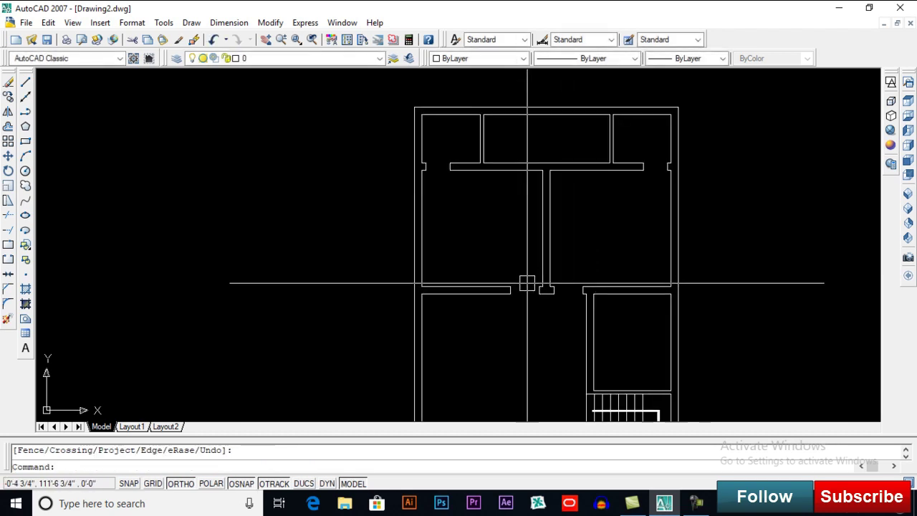
middle_click_drag(527, 283, 507, 285)
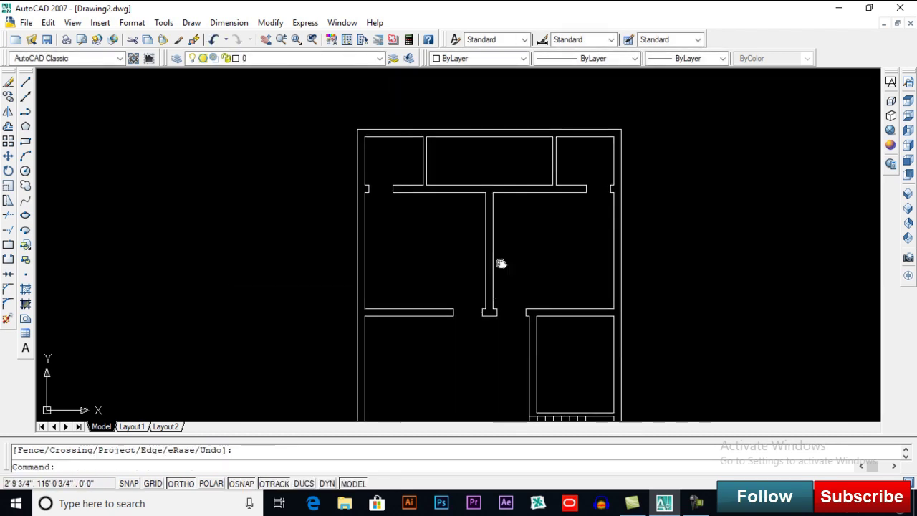
scroll(522, 242, "up", 2)
scroll(405, 213, "up", 3)
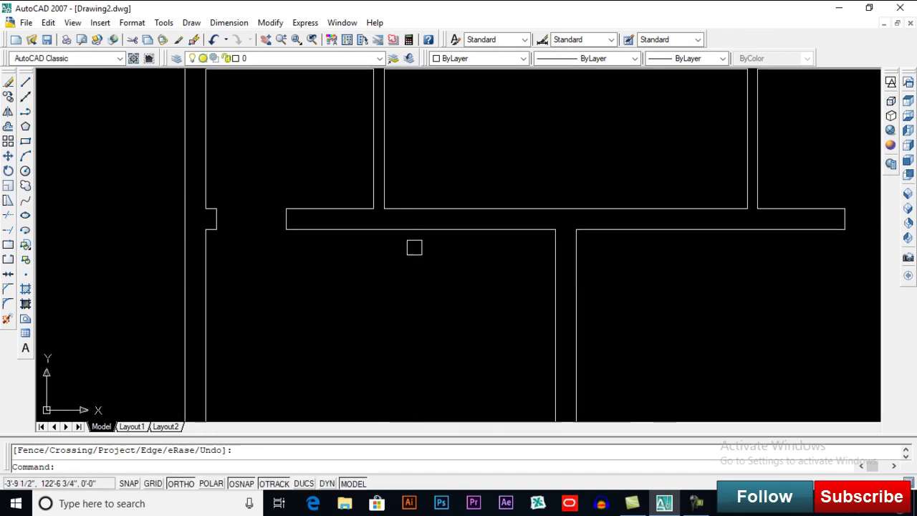
middle_click_drag(454, 214, 457, 231)
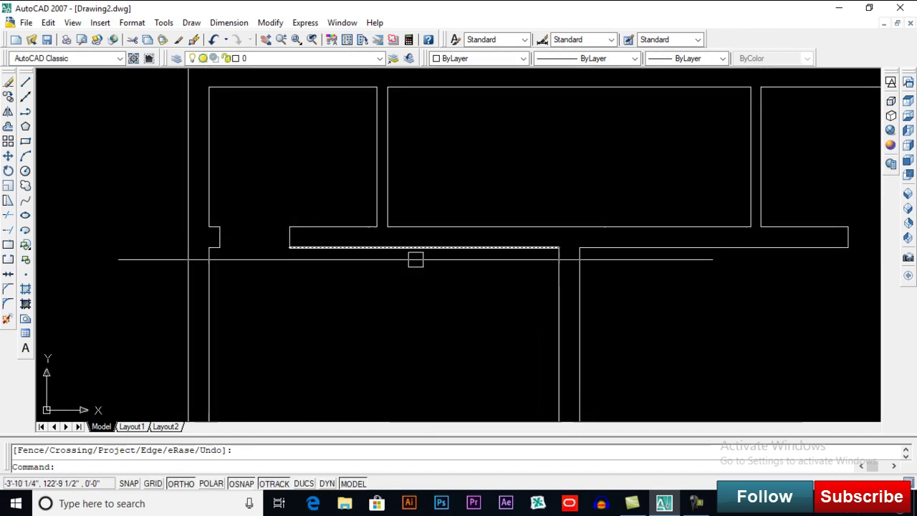
scroll(469, 236, "down", 2)
middle_click_drag(469, 237, 447, 217)
mouse_move(554, 225)
middle_mouse_down()
mouse_move(502, 167)
mouse_move(440, 265)
middle_mouse_up()
scroll(440, 265, "up", 1)
scroll(393, 274, "up", 2)
Draw a guide line at the wall midpoint and offset it 2' for the doorway
type("l")
key("Return")
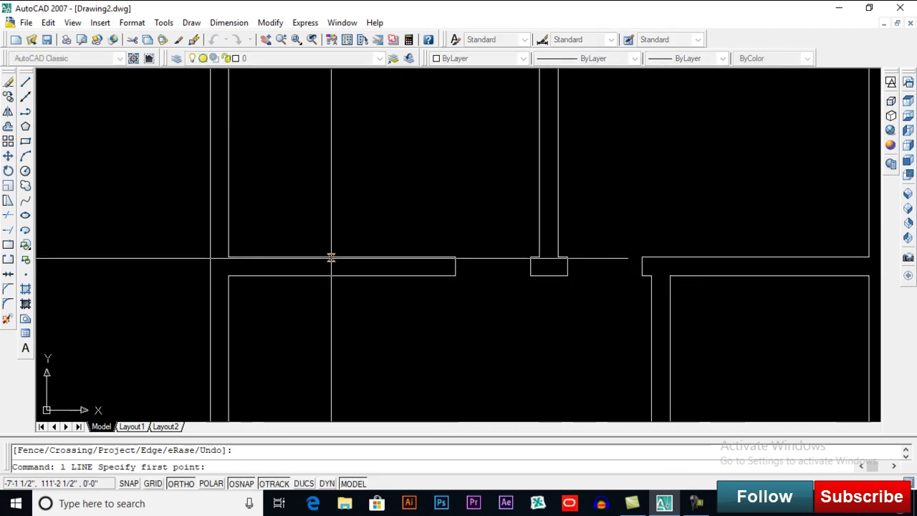
left_click(342, 257)
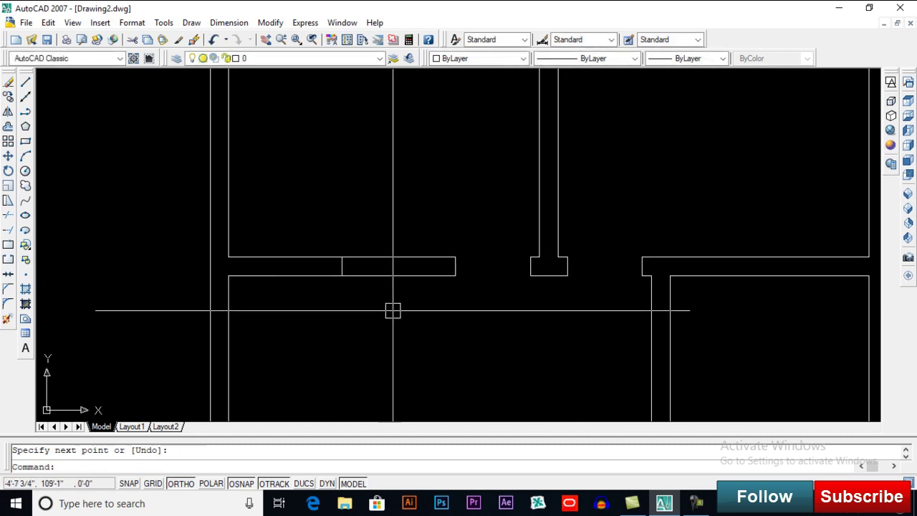
type("o")
key("Return")
scroll(393, 311, "up", 2)
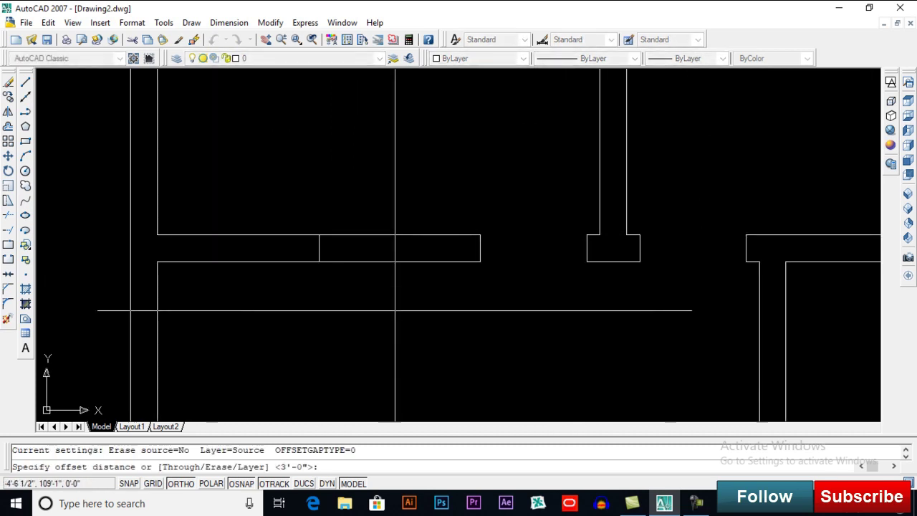
type("2'")
key("Return")
Erase the central guide line, leaving the 2' doorway jambs, and pan to the stair area
key("Return")
left_click(317, 251)
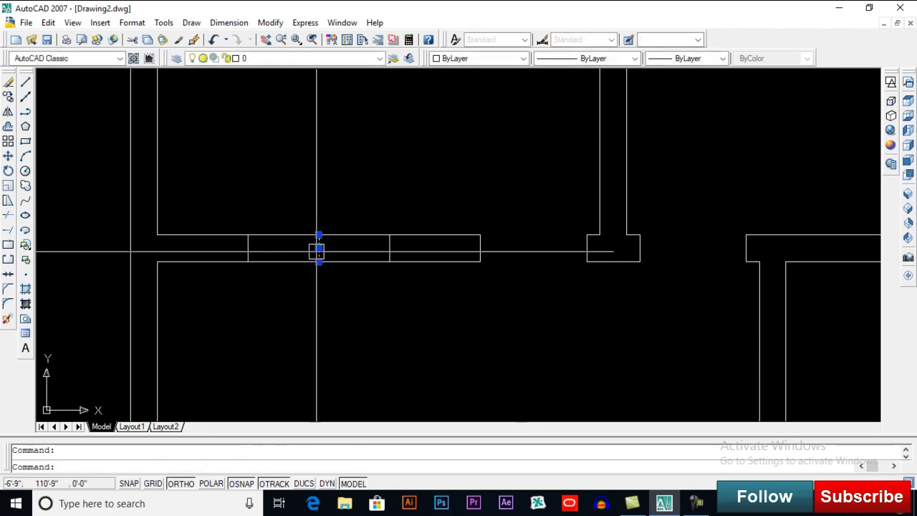
key("Delete")
scroll(342, 291, "down", 2)
middle_click_drag(344, 291, 375, 227)
scroll(375, 227, "down", 1)
mouse_move(489, 284)
middle_mouse_down()
mouse_move(492, 257)
mouse_move(497, 314)
mouse_move(509, 267)
middle_mouse_up()
scroll(492, 256, "up", 2)
scroll(485, 283, "up", 1)
Offset the bottom line above the stairs by 4.5, then the new line by 3
key("Return")
type("4.5")
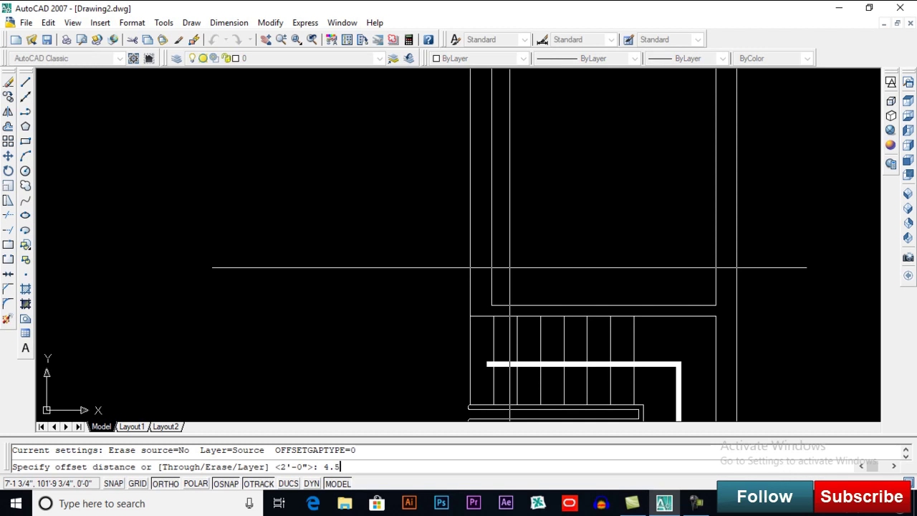
key("Return")
left_click(509, 303)
left_click(527, 251)
key("Return")
key("Return")
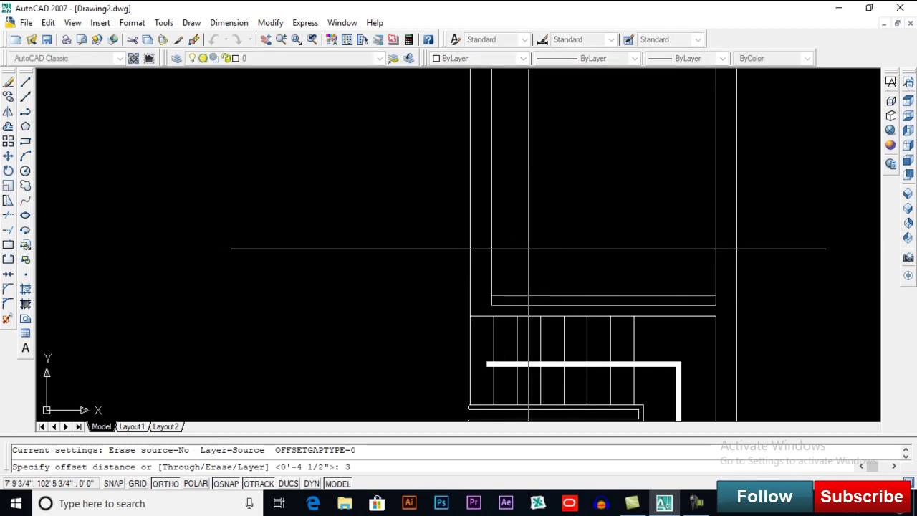
key("Return")
left_click(522, 294)
left_click(528, 267)
key("Return")
type("e")
key("Return")
key("Return")
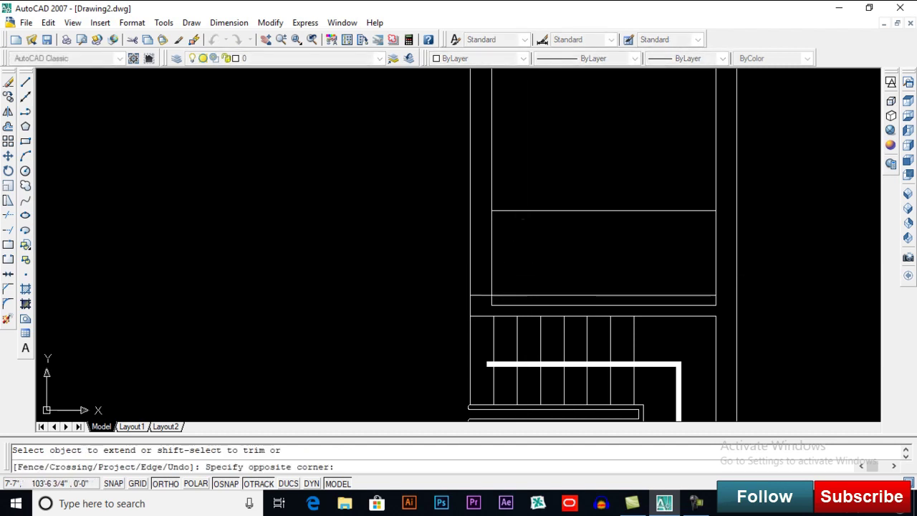
Trim the wall lines between the new lines to open the doorway above the stairs
key("Return")
type("tr")
key("Return")
key("Return")
left_click(516, 211)
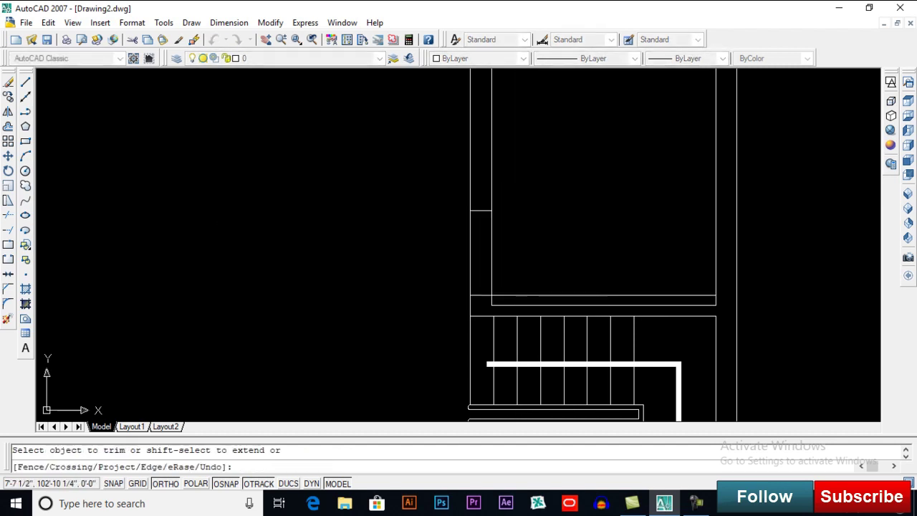
left_click(533, 238)
left_click(448, 254)
Draw a short line closing the wall opening at the right-middle room's side wall
key("Return")
scroll(520, 208, "down", 2)
scroll(520, 209, "up", 1)
type("l")
key("Return")
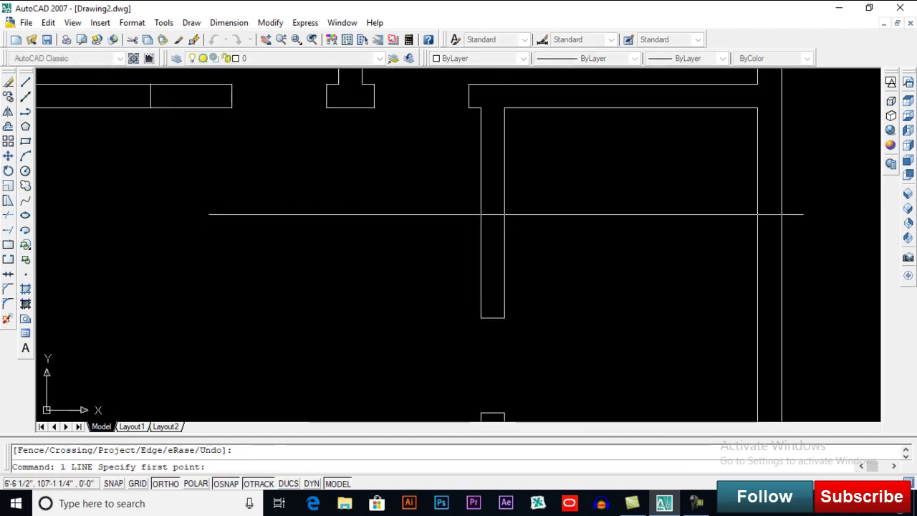
left_click(504, 213)
left_click(481, 213)
Offset the wall guide line 2' lower and delete the extra guide line
key("Return")
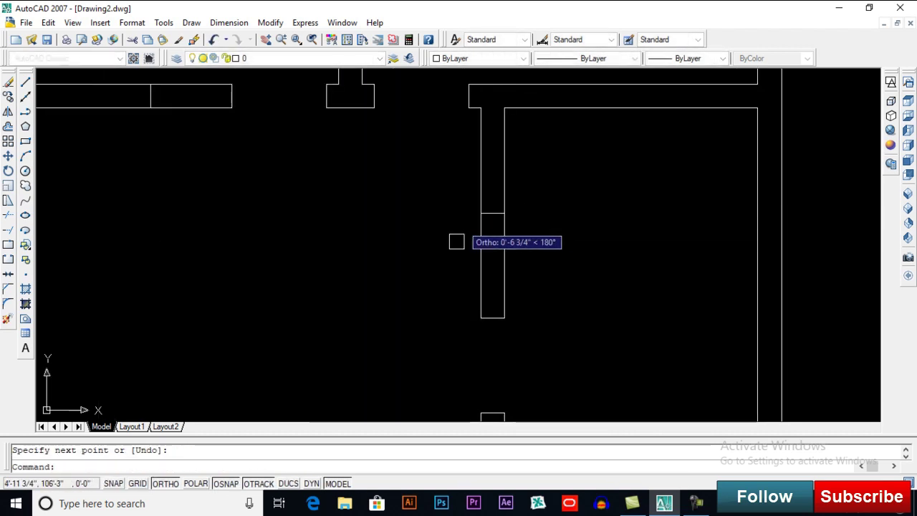
type("o")
key("Return")
type("2")
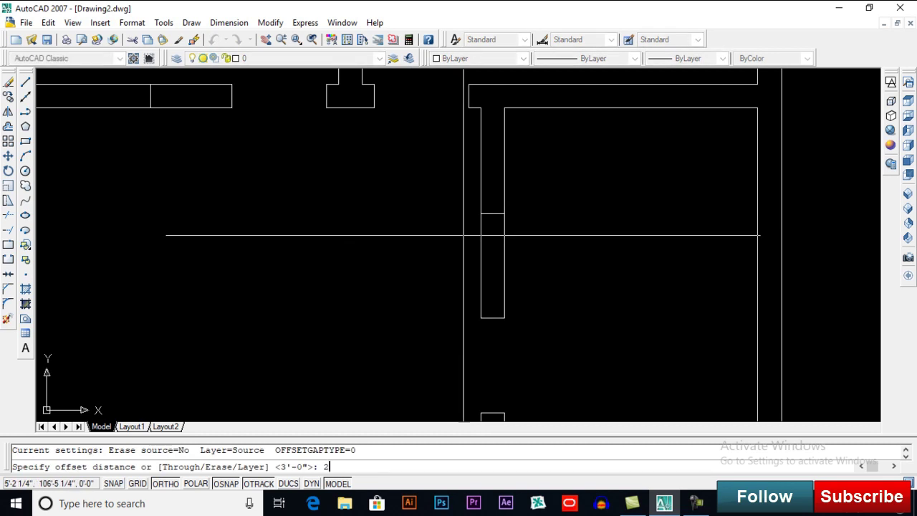
type("'")
key("Return")
scroll(490, 214, "up", 3)
left_click(493, 210)
left_click(494, 301)
Trim door openings into the vertical side wall and the left middle wall
key("Return")
scroll(500, 240, "down", 3)
key("Delete")
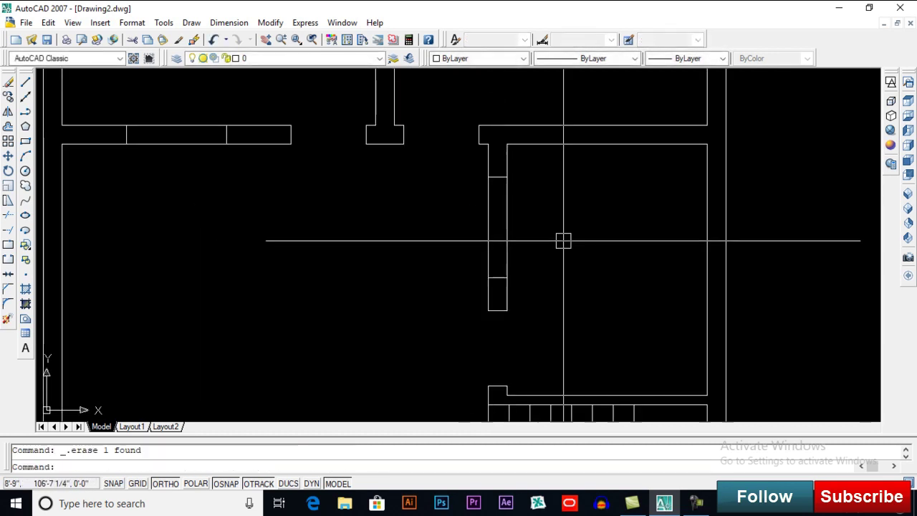
type("tr")
key("Return")
key("Return")
left_click(543, 209)
left_click(449, 242)
key("Return")
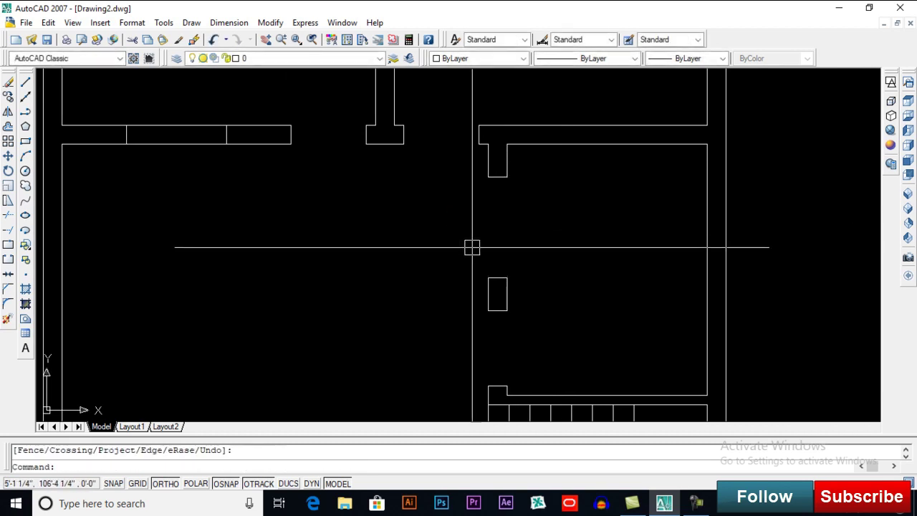
scroll(471, 248, "down", 2)
left_click(301, 179)
type("tr")
key("Return")
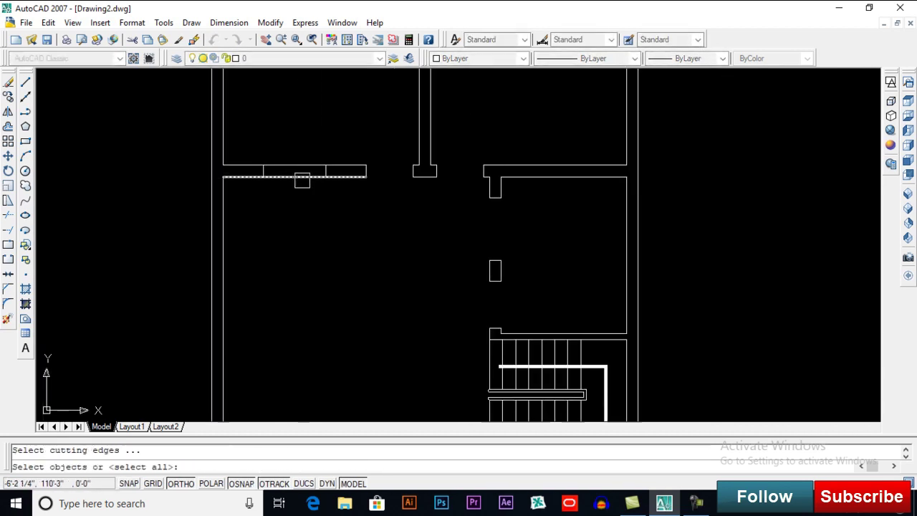
key("Return")
key("Return")
Recentre the view on the whole floor plan
scroll(423, 209, "down", 3)
mouse_move(423, 209)
middle_mouse_down()
mouse_move(433, 222)
mouse_move(402, 313)
mouse_move(408, 342)
mouse_move(388, 238)
middle_mouse_up()
scroll(416, 241, "up", 2)
scroll(381, 282, "down", 2)
mouse_move(381, 282)
middle_mouse_down()
mouse_move(381, 257)
mouse_move(358, 289)
middle_mouse_up()
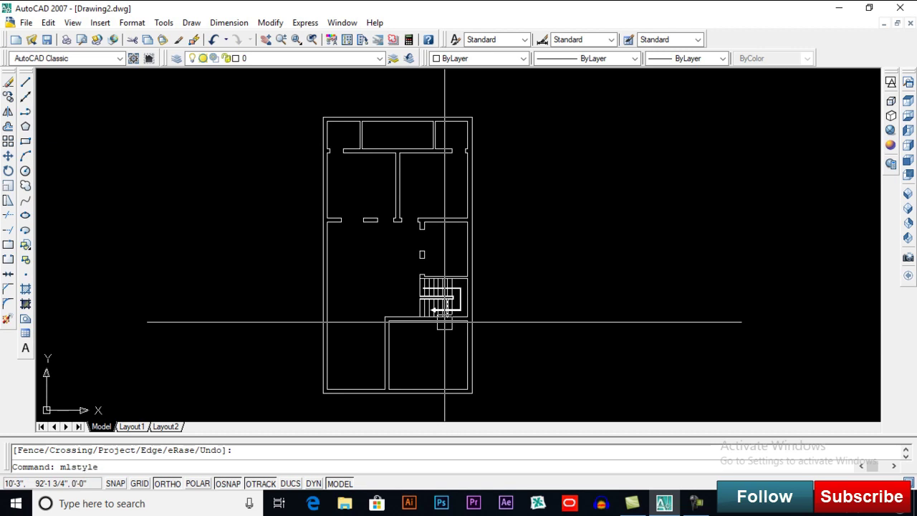
Create a WINDOW multiline style, replacing the 0.5 element with lines at 0, 3.5, 5.5, 9
key("Return")
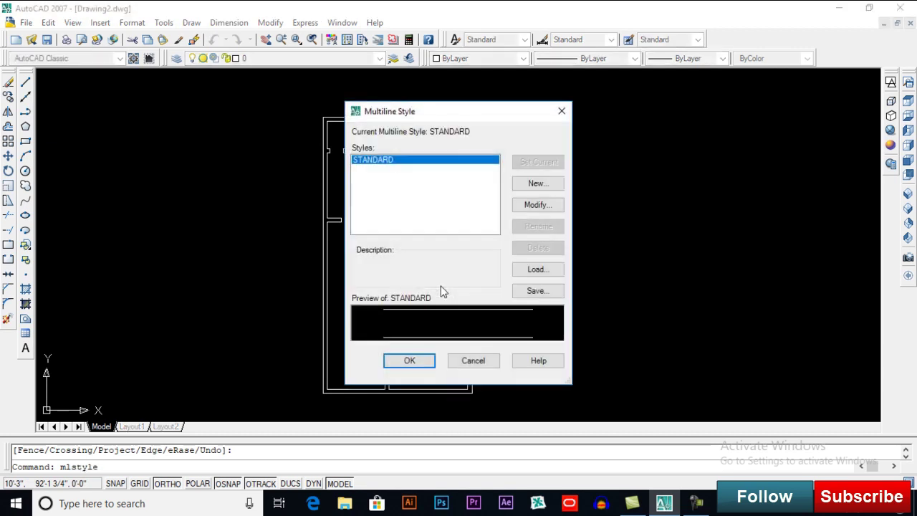
left_click(537, 186)
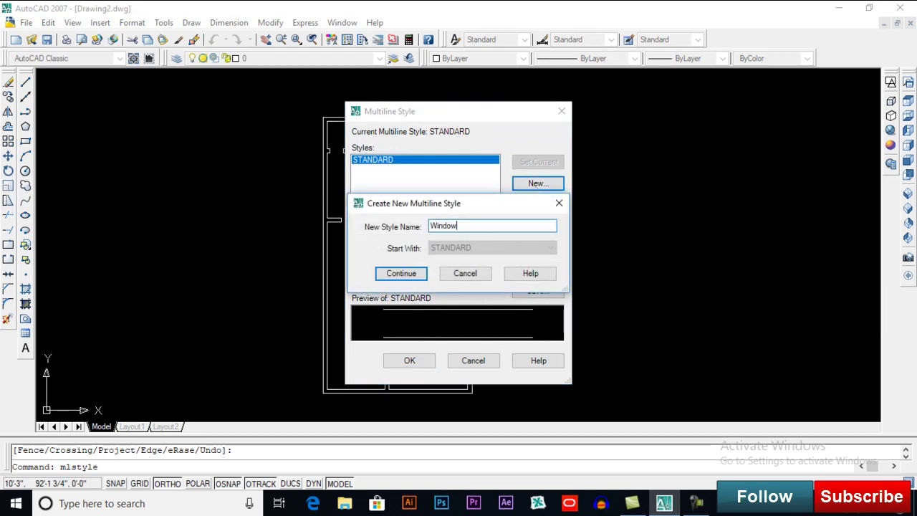
left_click(415, 274)
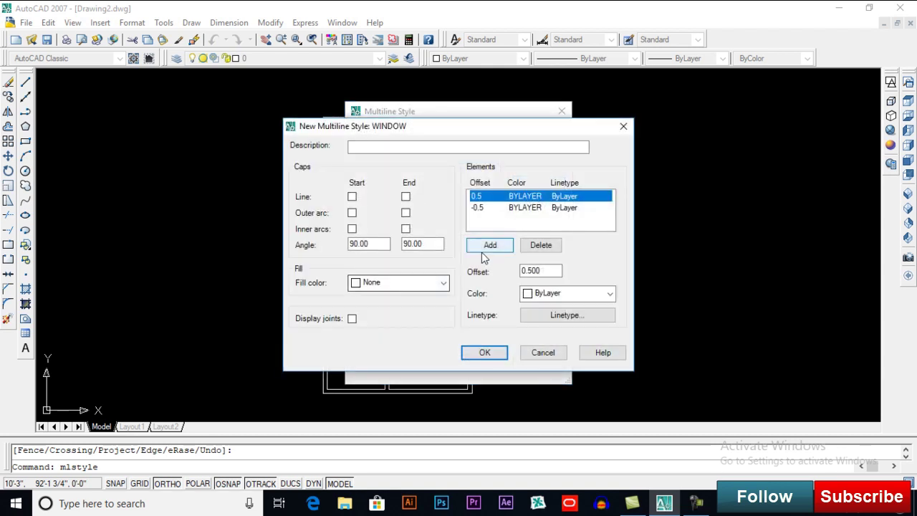
left_click(542, 246)
type("3.500")
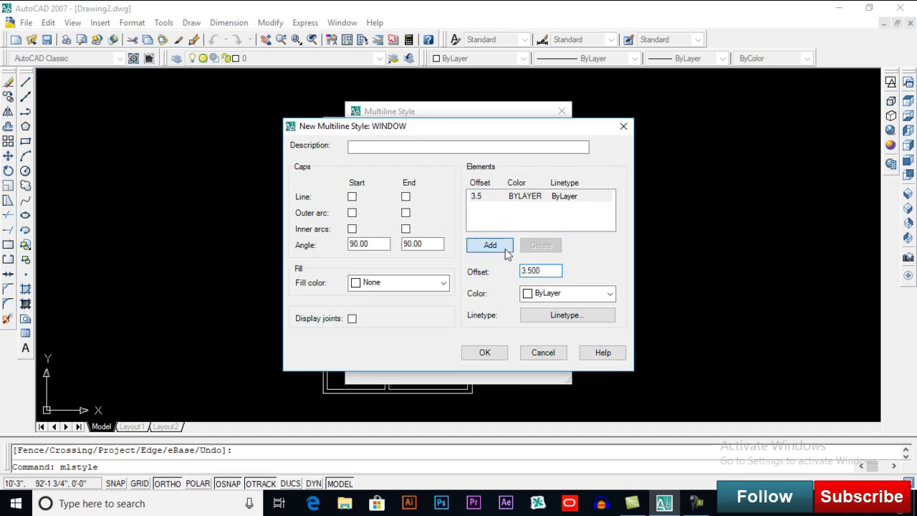
left_click(507, 251)
left_click_drag(552, 270, 502, 270)
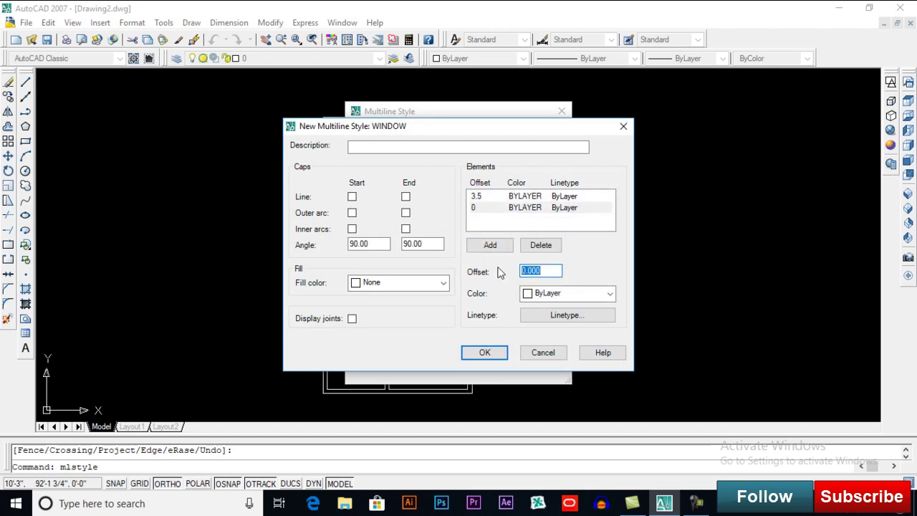
left_click(498, 248)
type("9")
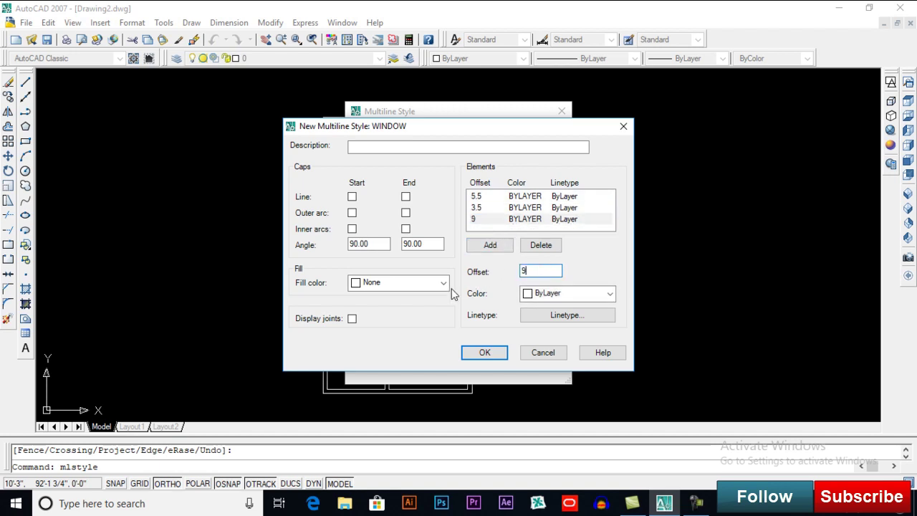
left_click(490, 243)
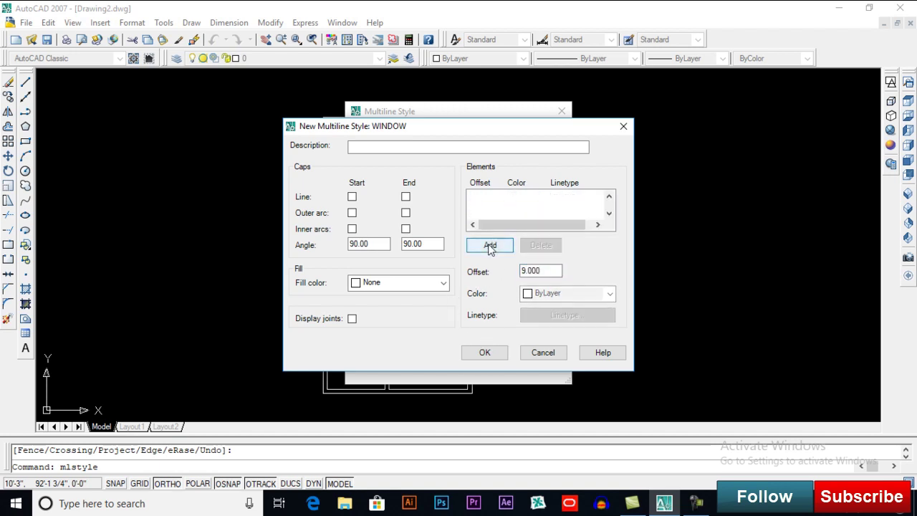
left_click(485, 353)
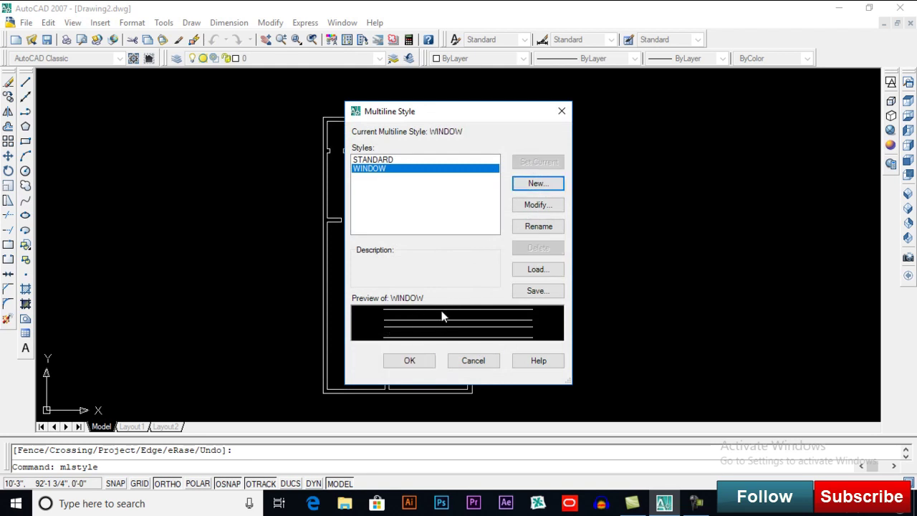
left_click(410, 361)
Draw a window multiline across the opening in the upper horizontal wall
scroll(346, 219, "up", 3)
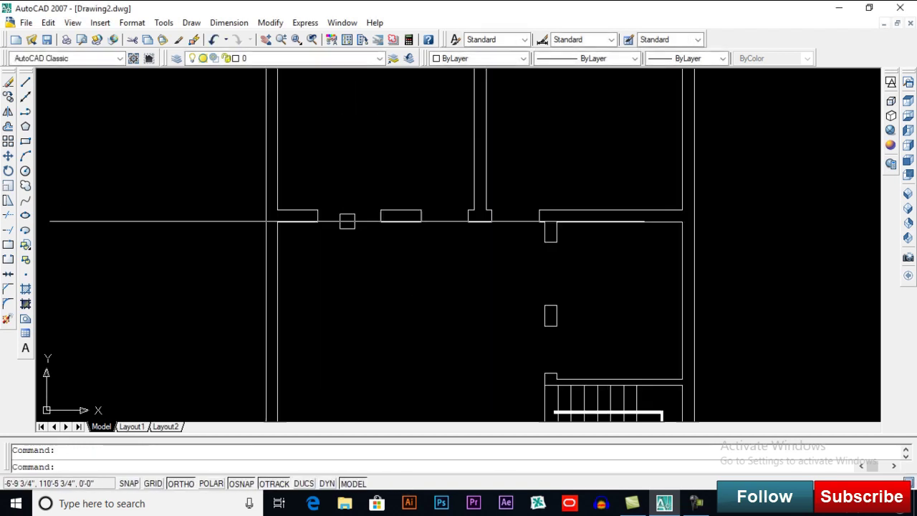
scroll(345, 219, "up", 2)
type("l")
key("Return")
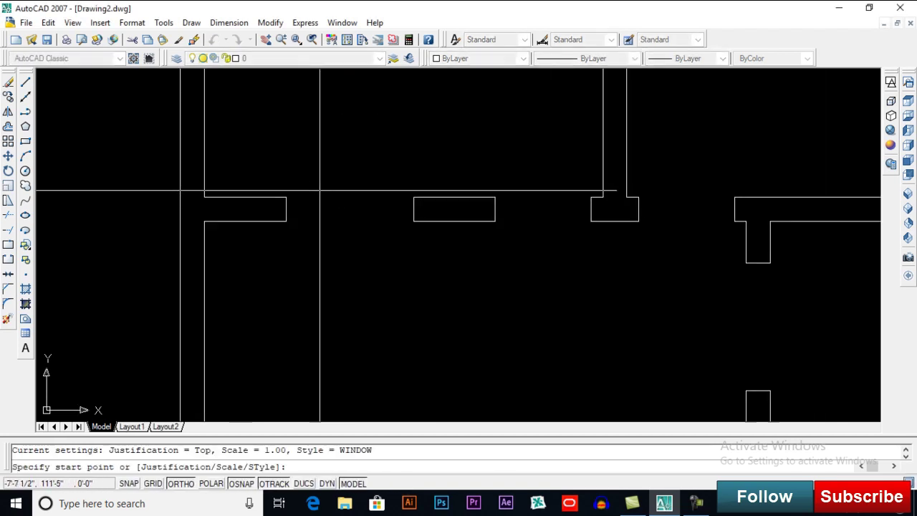
left_click(286, 197)
left_click(413, 197)
key("Return")
Draw a second window multiline down the opening in the vertical partition beside it
middle_click_drag(639, 251, 403, 191)
key("Return")
left_click(534, 203)
left_click(532, 332)
key("Return")
scroll(502, 207, "down", 3)
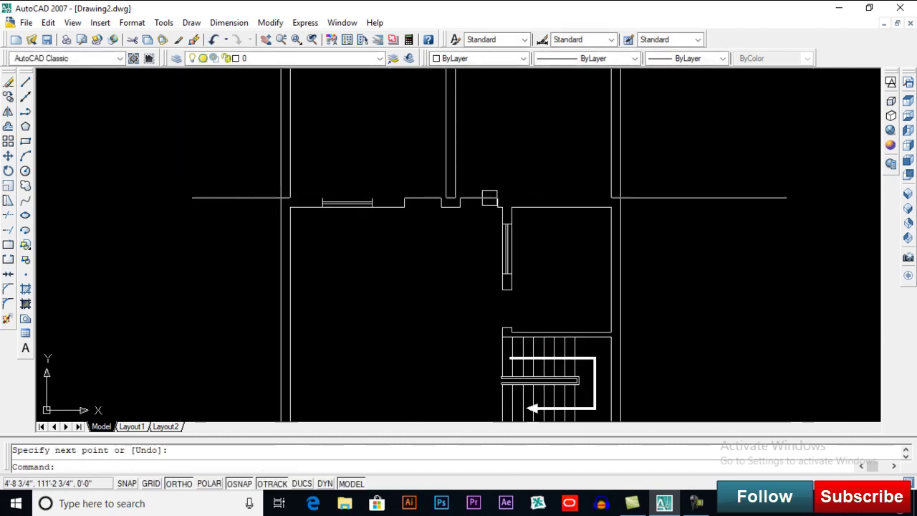
mouse_move(502, 207)
middle_mouse_down()
mouse_move(447, 151)
mouse_move(430, 240)
middle_mouse_up()
scroll(492, 207, "down", 2)
scroll(383, 180, "up", 2)
middle_click_drag(383, 180, 387, 222)
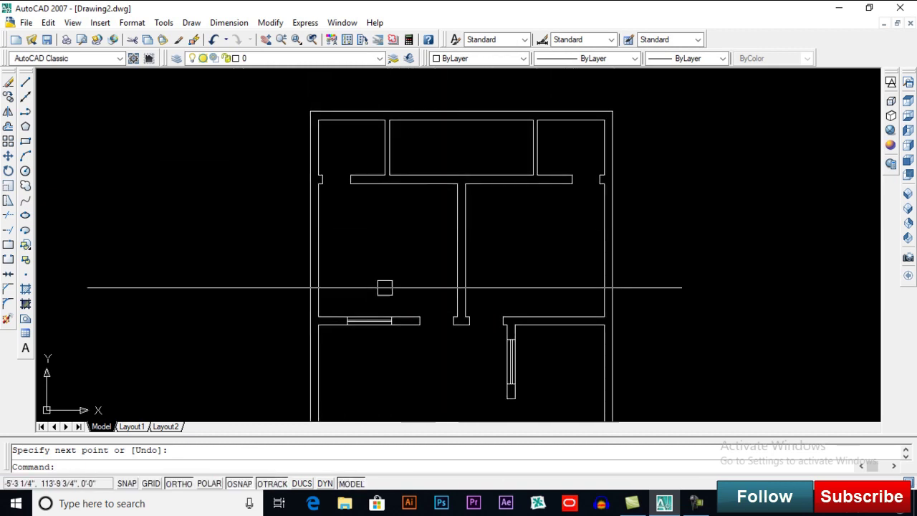
mouse_move(368, 277)
middle_mouse_down()
mouse_move(381, 189)
mouse_move(393, 165)
middle_mouse_up()
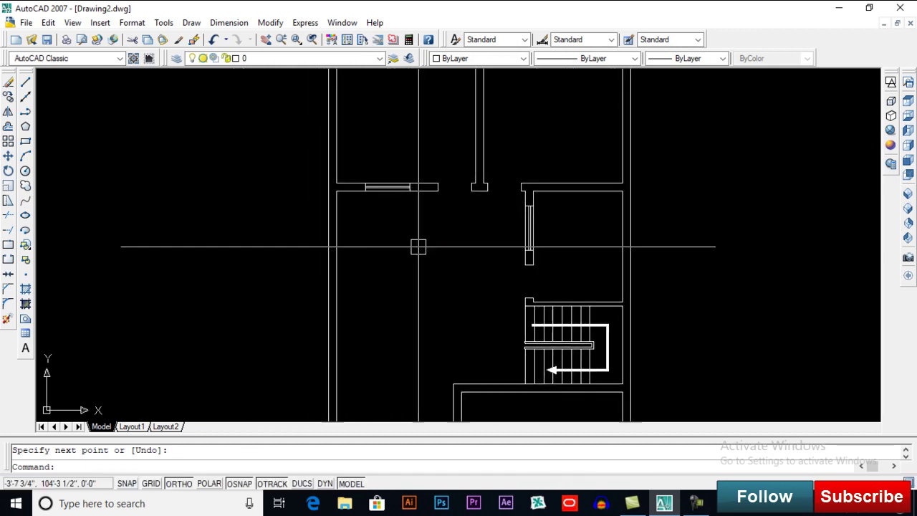
middle_click_drag(420, 279, 408, 199)
mouse_move(480, 401)
middle_mouse_down()
mouse_move(488, 289)
mouse_move(448, 306)
middle_mouse_up()
scroll(488, 289, "up", 3)
Offset the right room's edge 4.5 inward, then offset that copy 4' further left
type("o")
key("Return")
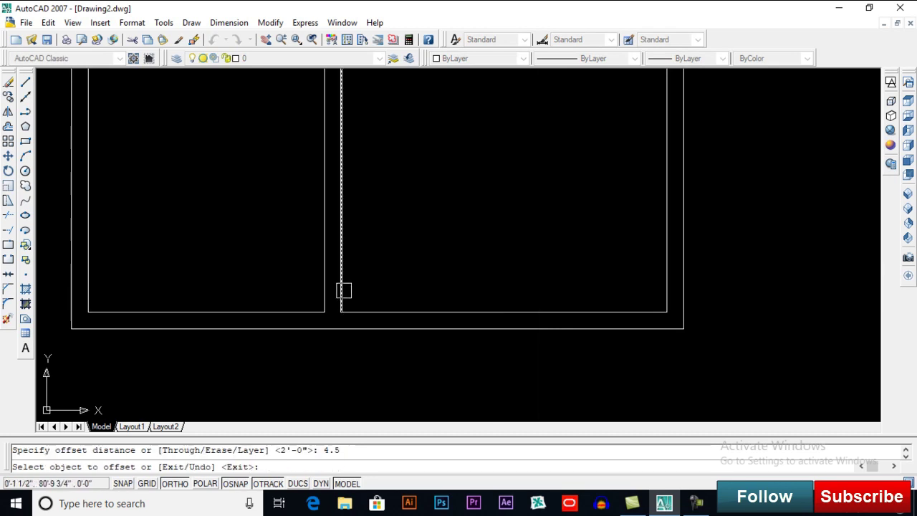
left_click(661, 274)
left_click(615, 269)
key("Return")
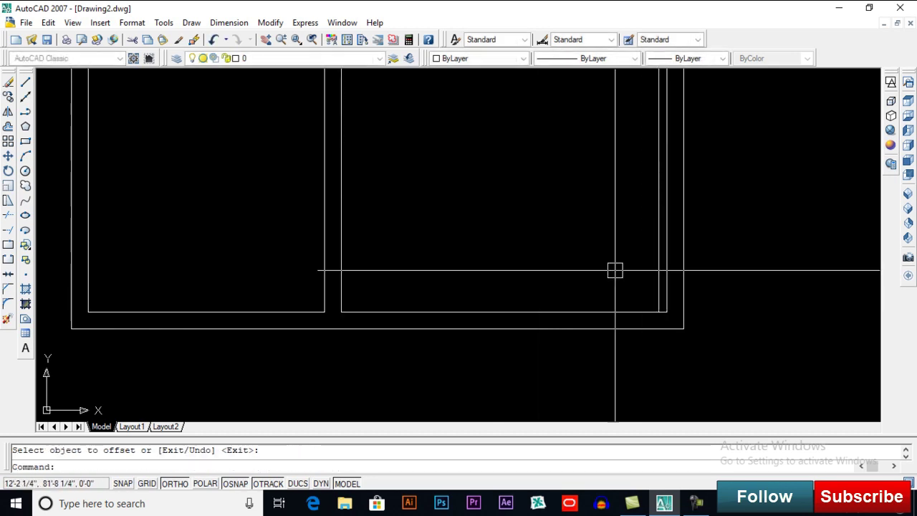
type("o")
key("Return")
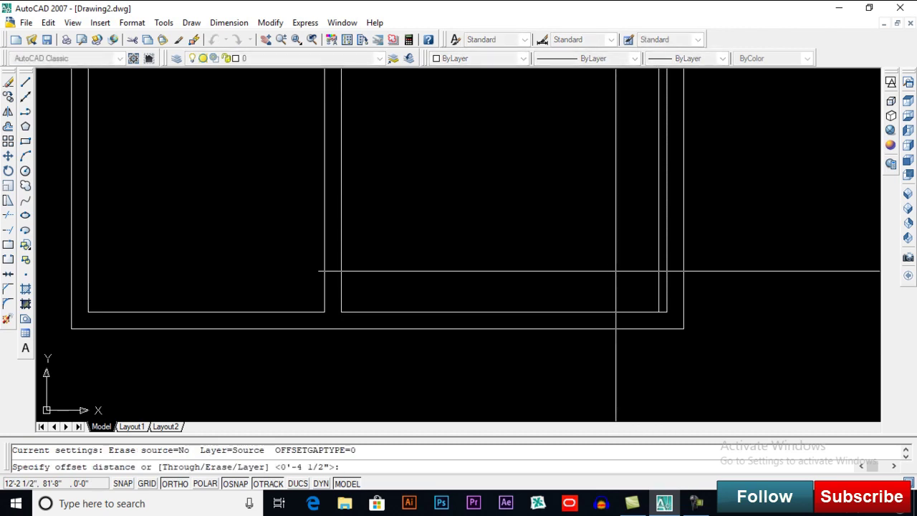
type("'")
key("Return")
left_click(658, 287)
left_click(624, 291)
key("Return")
type("ex")
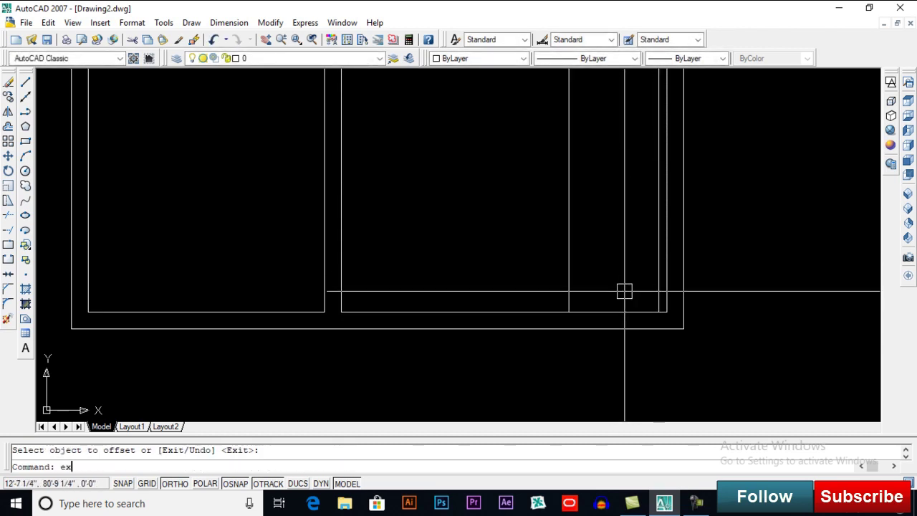
Extend the new line to the outer wall and trim the wall lines inside the opening
key("Return")
key("Return")
left_click(569, 299)
key("Return")
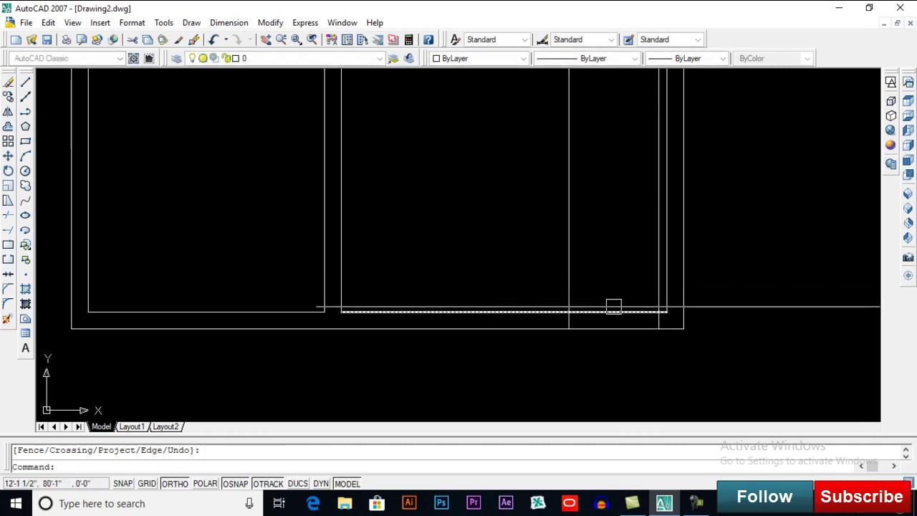
type("tr")
key("Return")
key("Return")
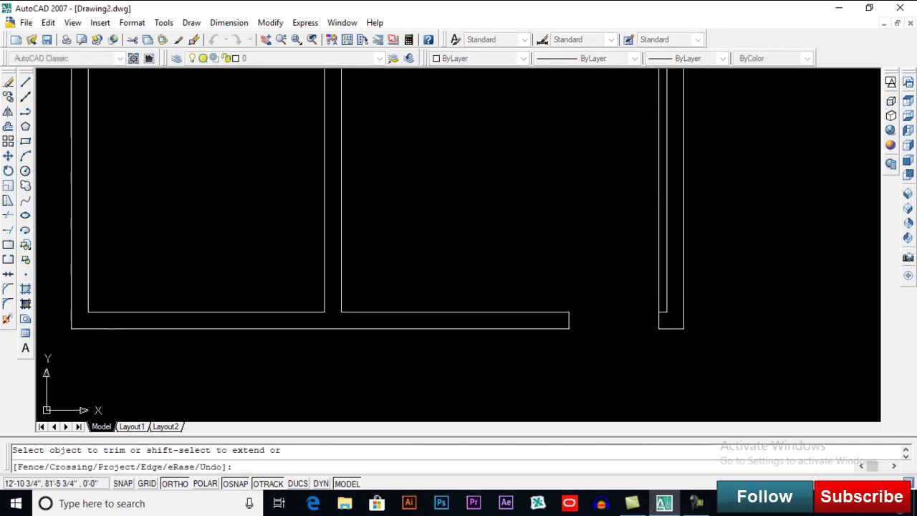
left_click(497, 312)
Draw a short line across the bottom wall at the opening's edge
key("Return")
middle_click_drag(498, 311, 511, 294)
type("l")
key("Return")
left_click(467, 296)
left_click(467, 311)
Offset the short line by 3 and delete the extra short line
key("Return")
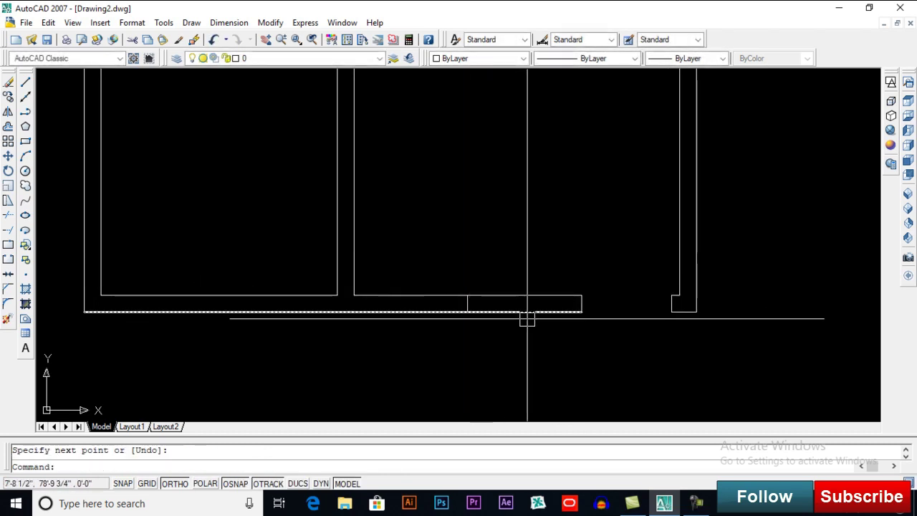
type("o")
key("Return")
type("3'")
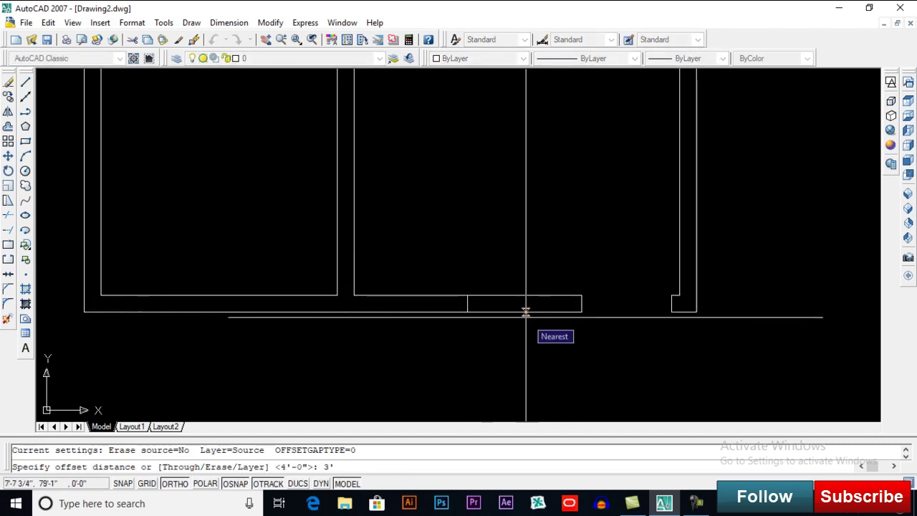
key("Return")
scroll(458, 308, "up", 2)
left_click(474, 304)
left_click(475, 301)
key("Return")
left_click(481, 309)
key("Delete")
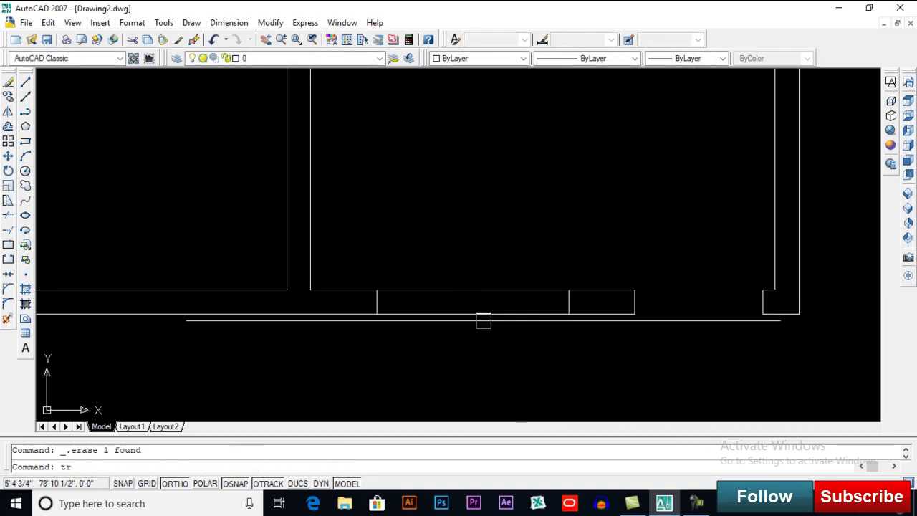
Trim the wall lines across the opening, leaving gaps beside a short pier
type("tr")
key("Return")
key("Return")
left_click_drag(475, 303, 502, 287)
Begin a window multiline at one side of the bottom-wall opening
key("Return")
type("ml")
key("Return")
left_click(375, 290)
Finish the window multiline across the bottom-wall opening
left_click(569, 289)
key("Return")
scroll(568, 297, "down", 3)
scroll(477, 227, "up", 3)
middle_click_drag(473, 254, 469, 265)
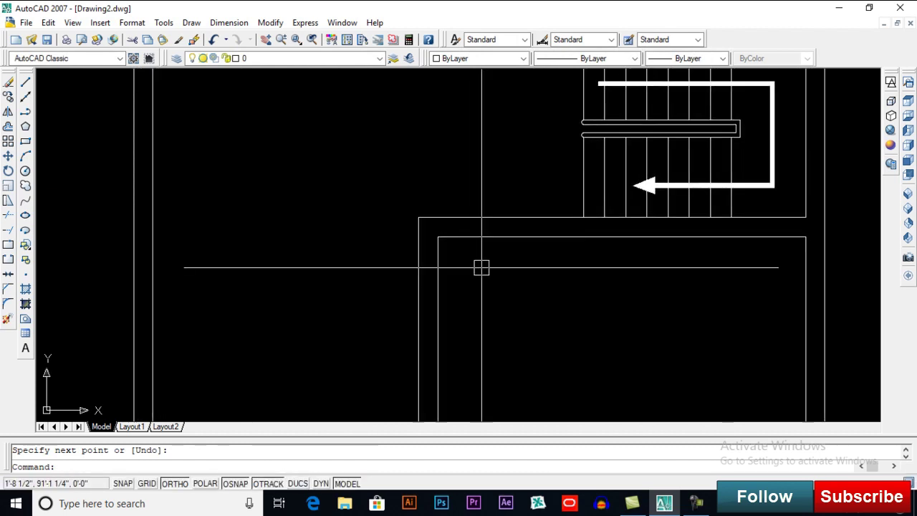
Offset the vertical wall line 4.5 right, then offset that copy 3' further right
key("Return")
type("4.5")
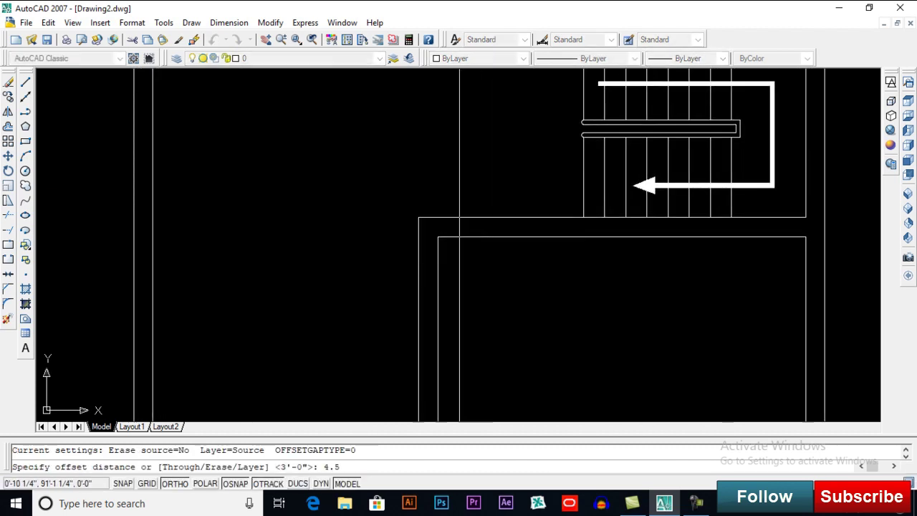
key("Return")
left_click(438, 271)
left_click(484, 271)
key("Return")
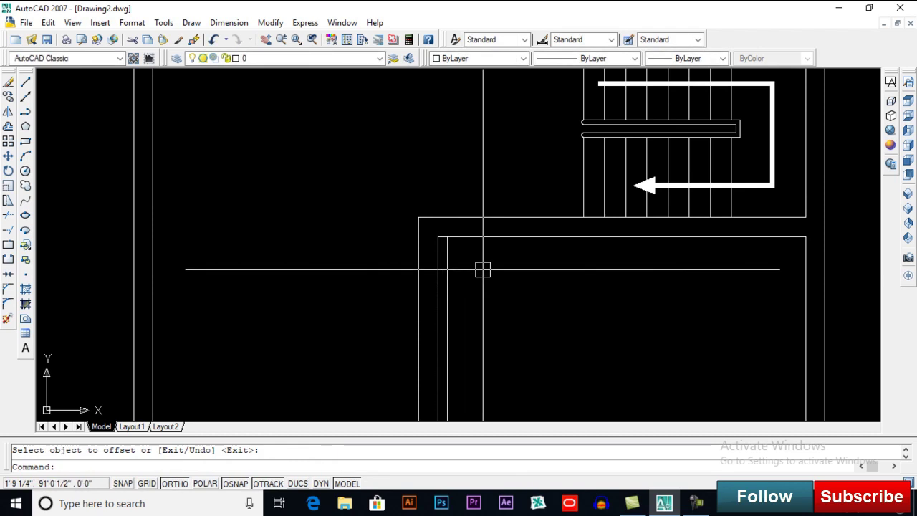
type("o")
key("Return")
type("3")
key("Return")
left_click(447, 272)
left_click(530, 270)
key("Return")
Trim the wall between the offsets to open a 3' doorway beneath the staircase
type("tr")
key("Return")
key("Return")
key("Escape")
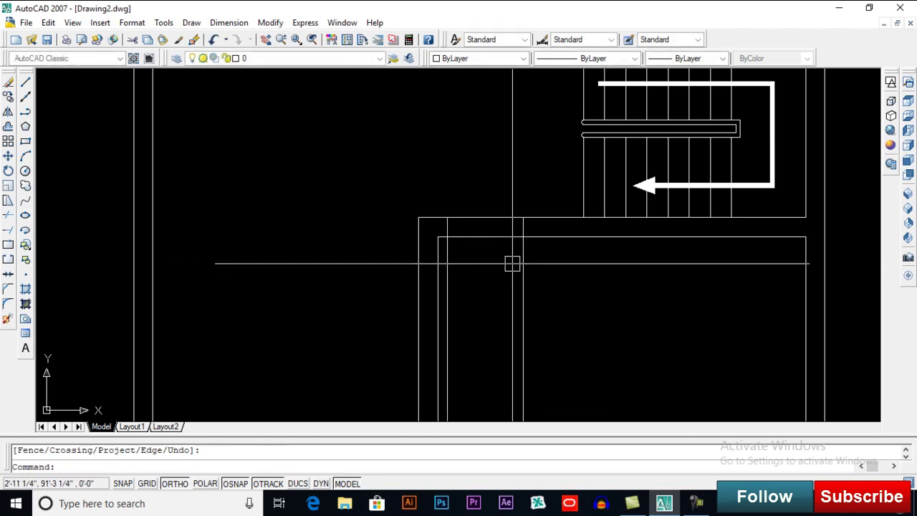
type("tr")
key("Return")
key("Return")
left_click(523, 259)
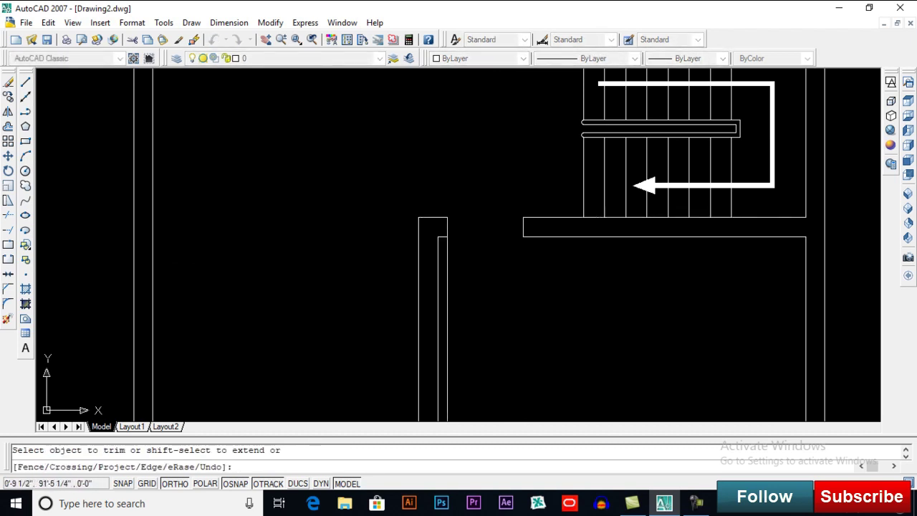
key("Return")
scroll(498, 248, "down", 1)
scroll(501, 251, "down", 1)
scroll(524, 258, "down", 1)
mouse_move(503, 250)
middle_mouse_down()
mouse_move(494, 295)
mouse_move(485, 281)
mouse_move(493, 352)
middle_mouse_up()
scroll(501, 295, "down", 2)
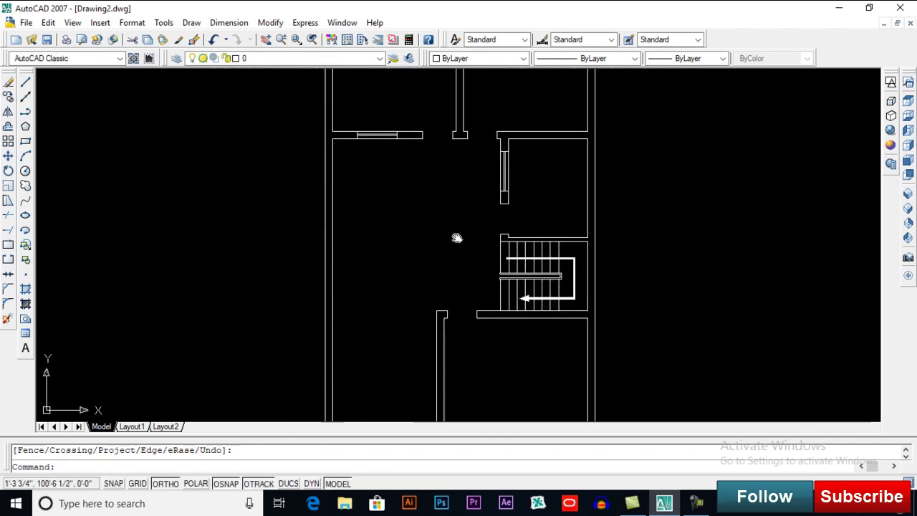
mouse_move(456, 237)
middle_mouse_down()
mouse_move(468, 222)
mouse_move(487, 236)
middle_mouse_up()
Offset the wall line 5 feet over beside the central room
scroll(434, 168, "up", 2)
middle_click_drag(434, 168, 431, 212)
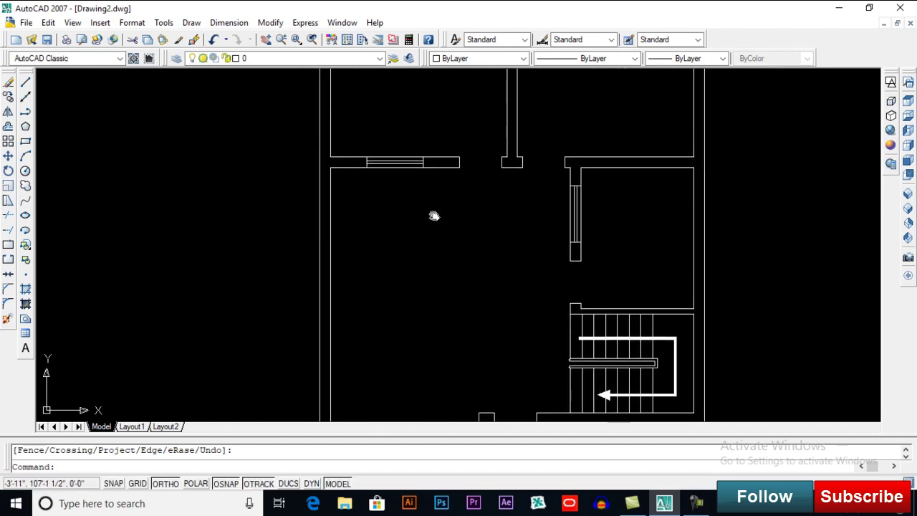
type("o")
key("Return")
type("5'")
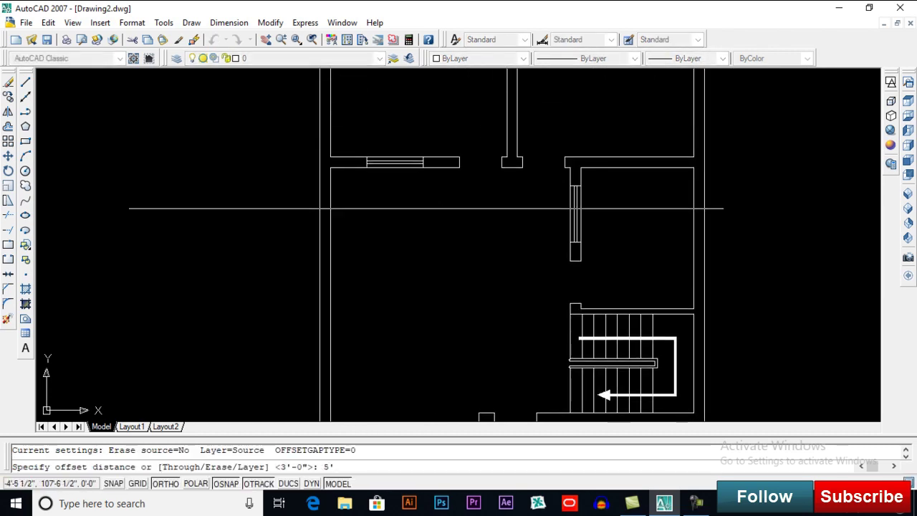
key("Return")
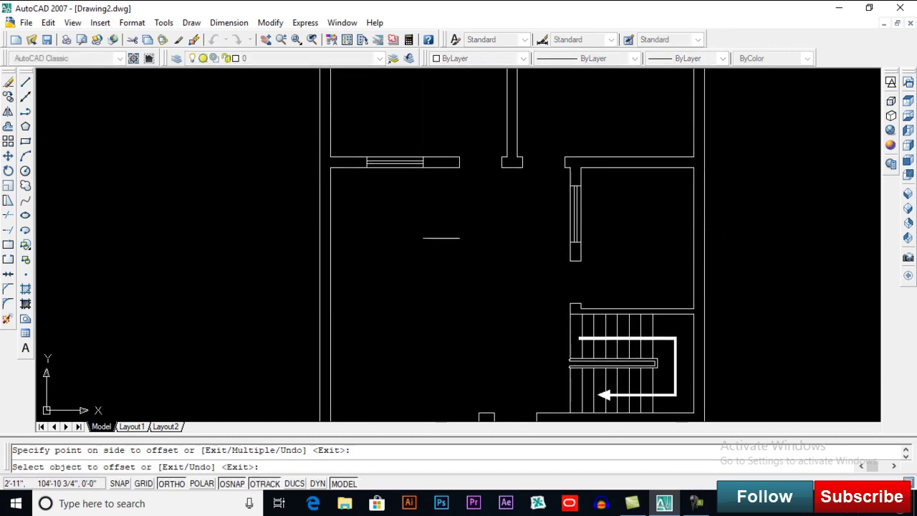
left_click(516, 258)
key("Return")
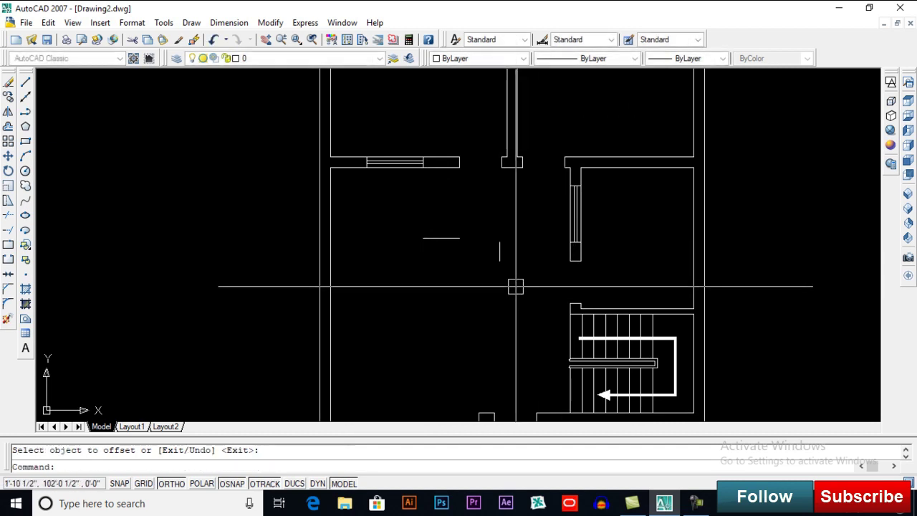
Fillet the two lines into a clean corner and extend the horizontal line to the left wall
type("f")
key("Return")
left_click(441, 237)
left_click(499, 253)
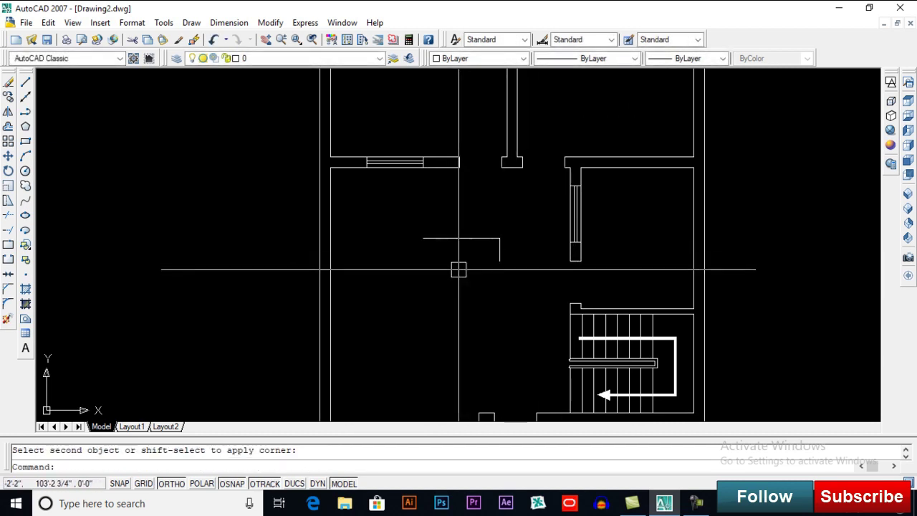
key("Return")
key("Return")
left_click(437, 238)
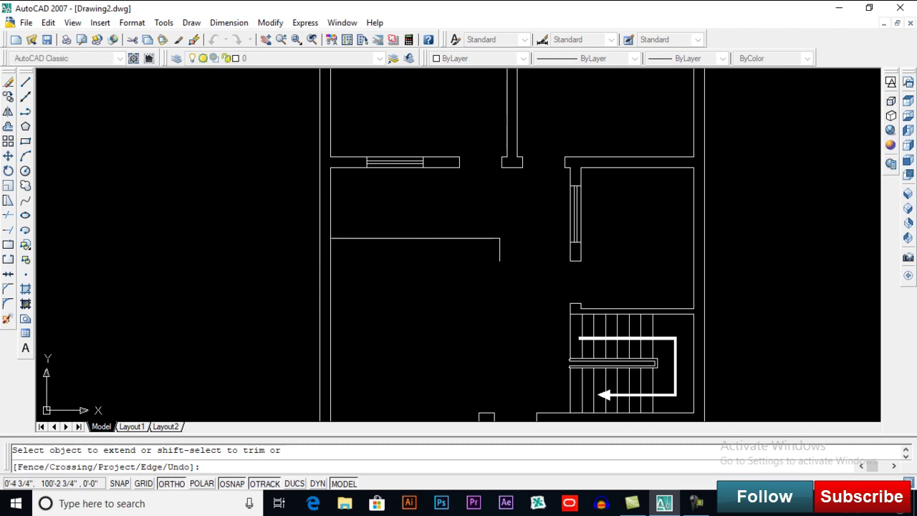
middle_click_drag(515, 413, 515, 343)
key("Return")
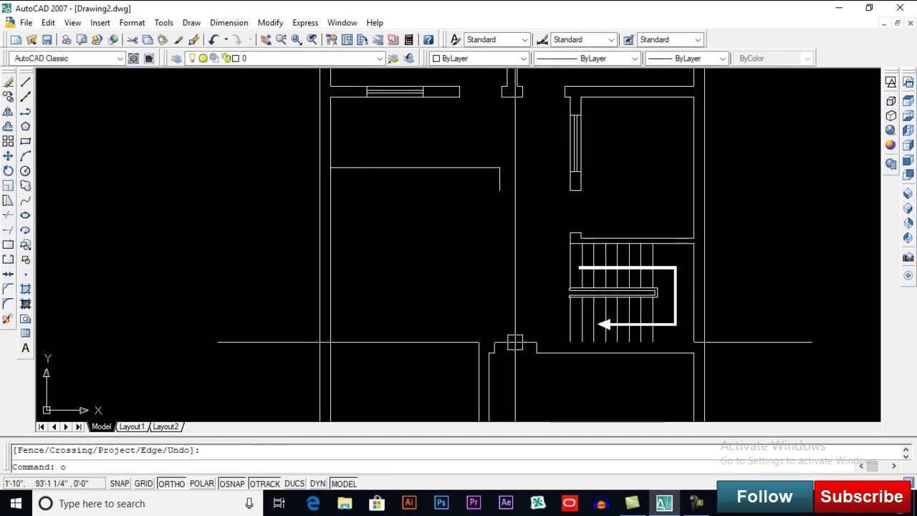
Offset the wall line near the stairs to just above the wall top
left_click(551, 341)
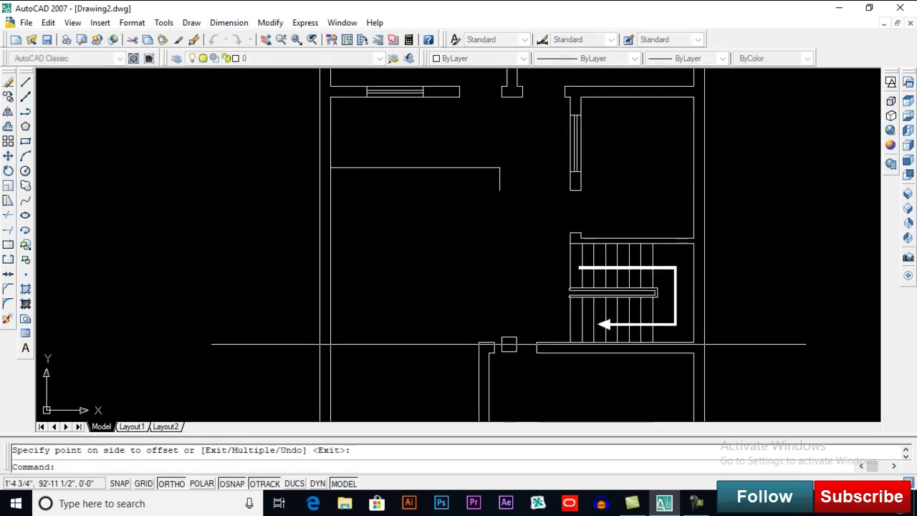
key("Return")
key("Return")
Fillet the short horizontal line with the vertical wall into a closed corner
key("Return")
left_click(487, 343)
left_click(502, 322)
key("Return")
type("f")
key("Return")
left_click(487, 272)
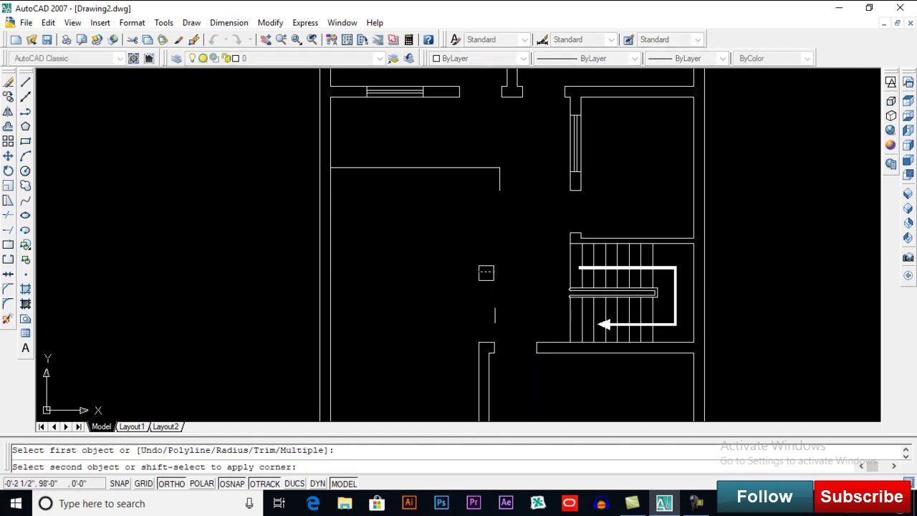
left_click(500, 188)
scroll(577, 324, "up", 2)
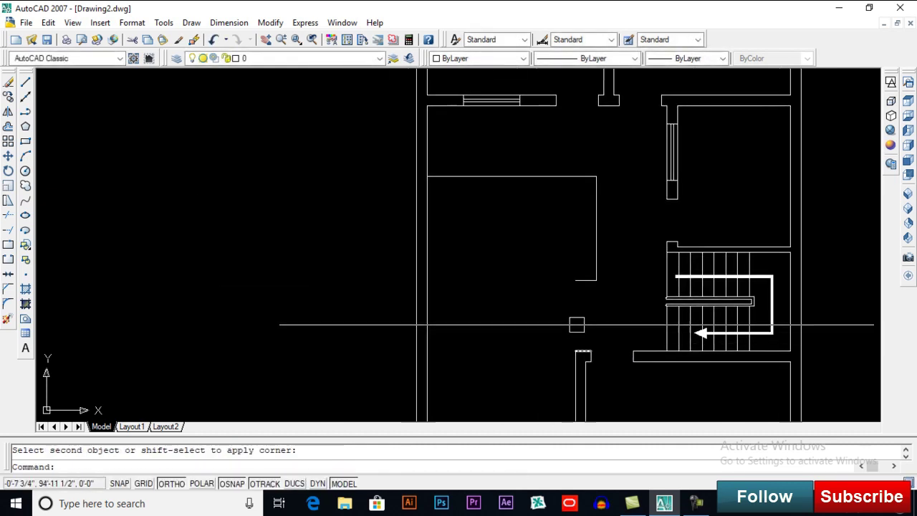
type("ex")
key("Return")
key("Return")
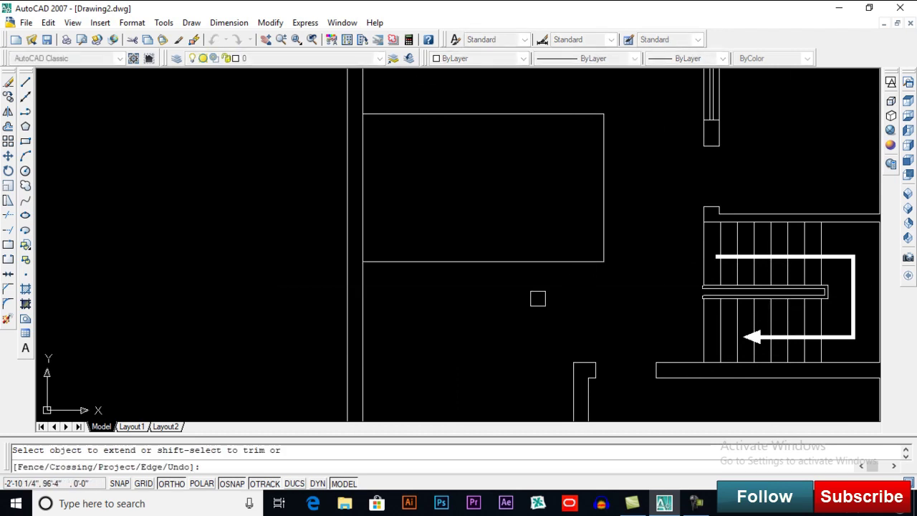
scroll(480, 242, "down", 2)
middle_click_drag(474, 225, 461, 245)
key("Escape")
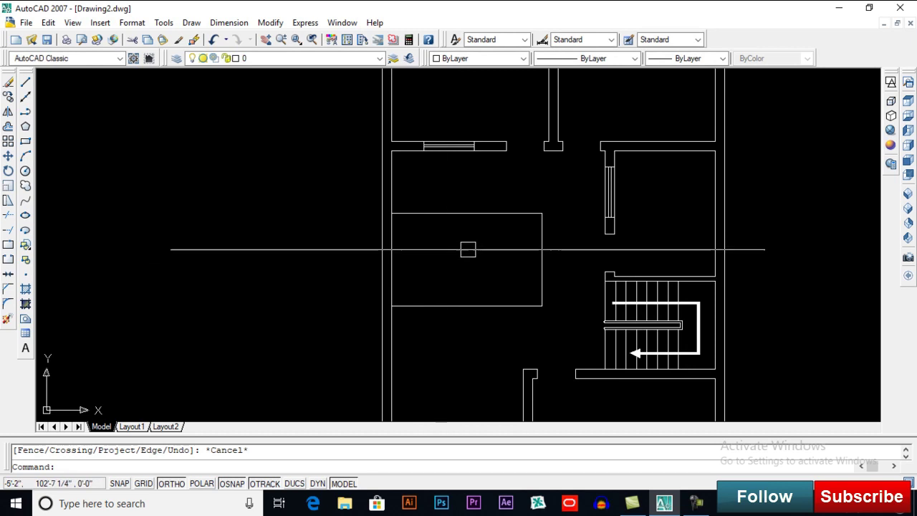
scroll(470, 250, "down", 2)
mouse_move(470, 287)
middle_mouse_down()
mouse_move(466, 240)
mouse_move(452, 250)
middle_mouse_up()
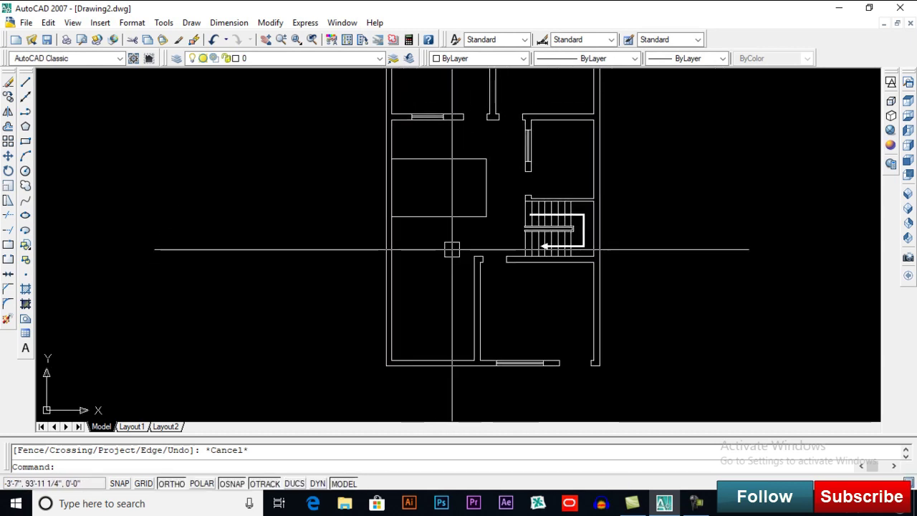
Draw a 3-unit door leaf line from the wall corner of the top-left room's opening
middle_click_drag(502, 176, 459, 334)
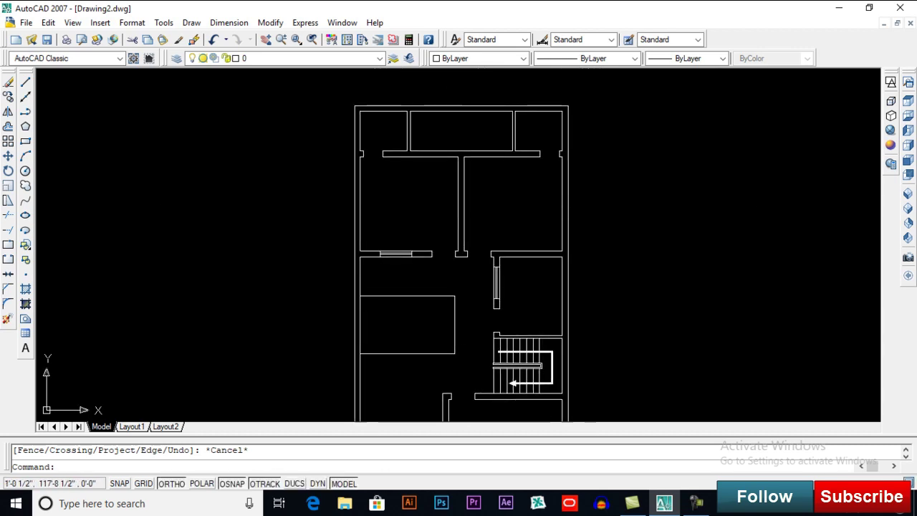
scroll(454, 190, "up", 2)
middle_click_drag(450, 187, 444, 265)
scroll(367, 227, "up", 3)
scroll(317, 289, "up", 2)
type("l")
key("Return")
left_click(262, 287)
type("30")
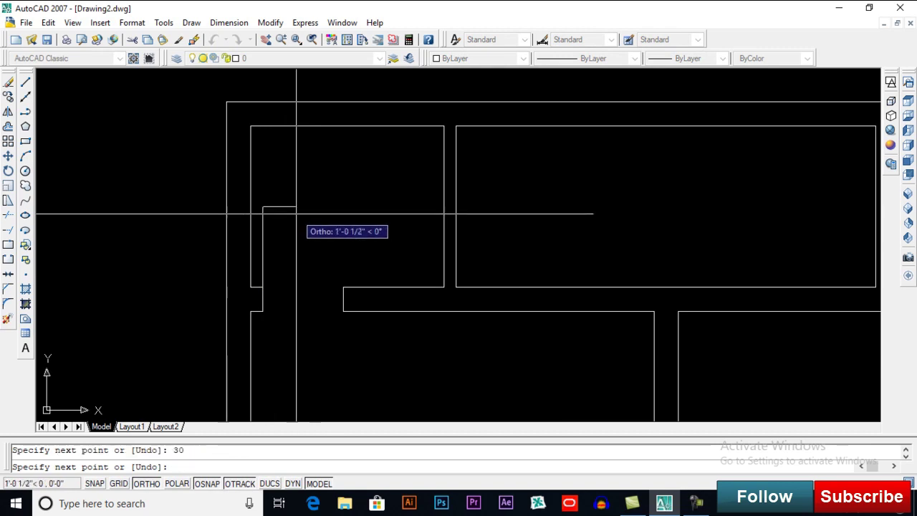
key("Return")
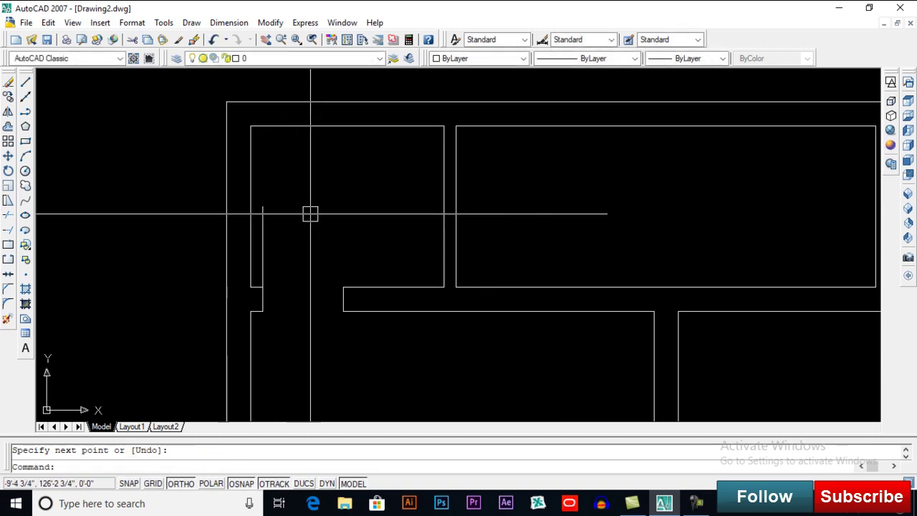
Draw the quarter-circle door swing as a three-point arc from the leaf's top to the opening
key("alt+d")
key("a")
key("Return")
left_click(262, 206)
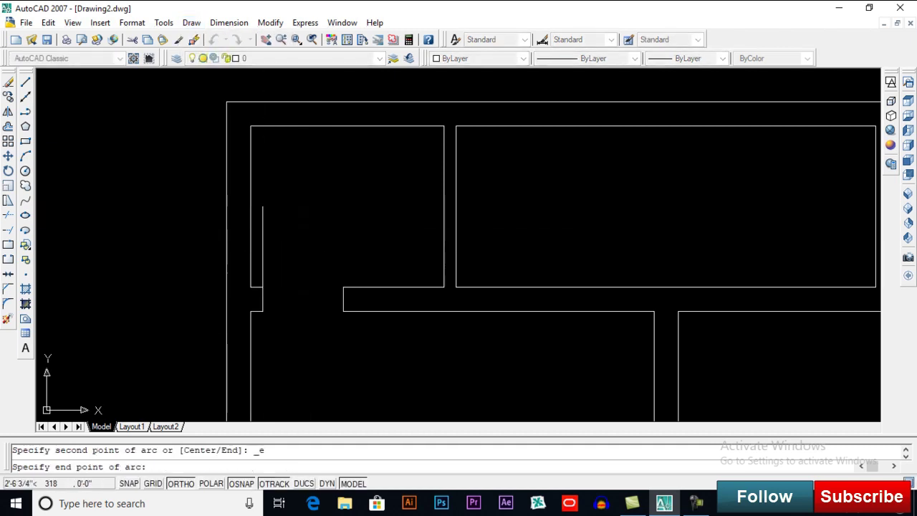
left_click(343, 287)
left_click(375, 278)
Select the door for mirroring and set the mirror axis start at the plan's centre
scroll(375, 277, "down", 1)
scroll(366, 281, "down", 2)
type("mi")
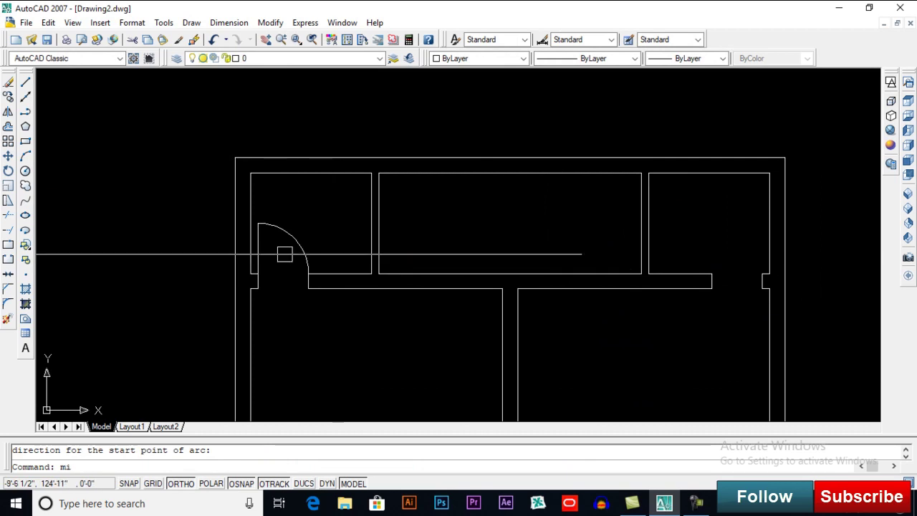
key("Return")
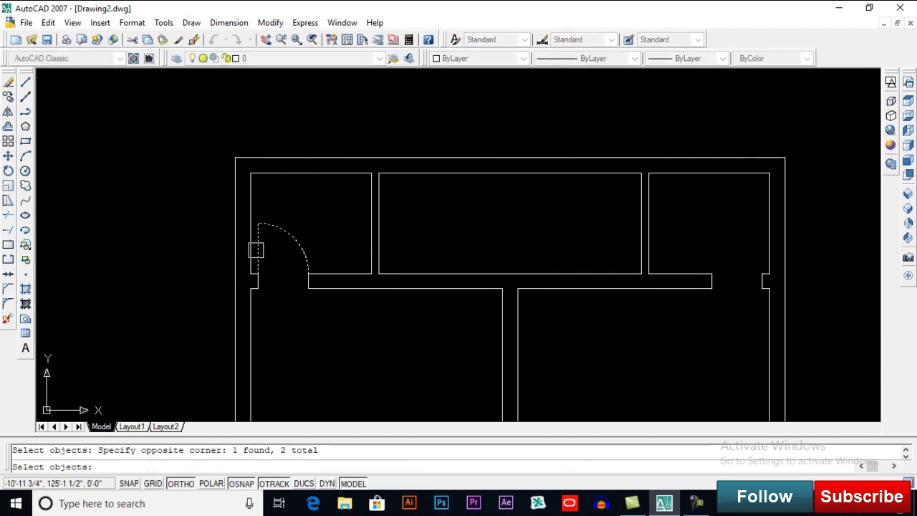
key("Return")
left_click(510, 158)
Complete the vertical mirror of the door into the top-right room, keeping the original
left_click(518, 121)
key("Return")
scroll(440, 298, "up", 3)
middle_click_drag(441, 296, 449, 268)
Offset two wall lines of the central room by 6
type("o")
key("Return")
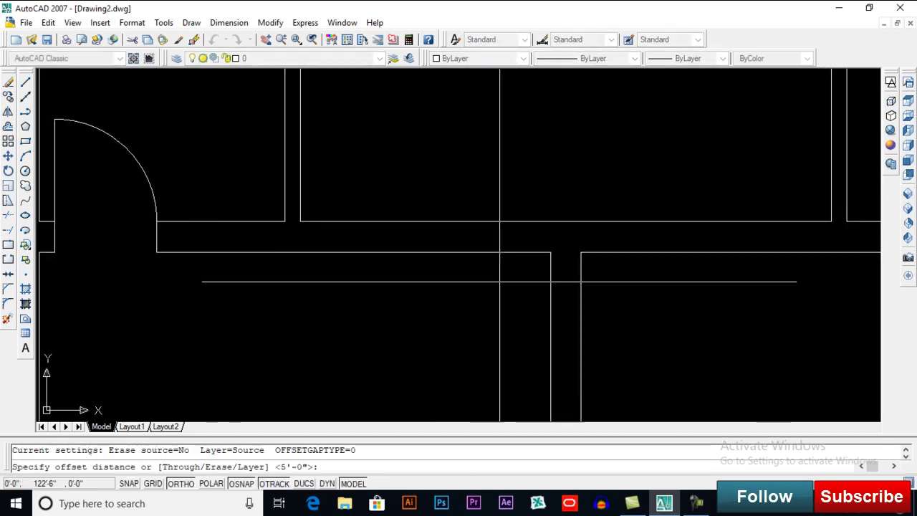
scroll(436, 283, "down", 2)
type("6")
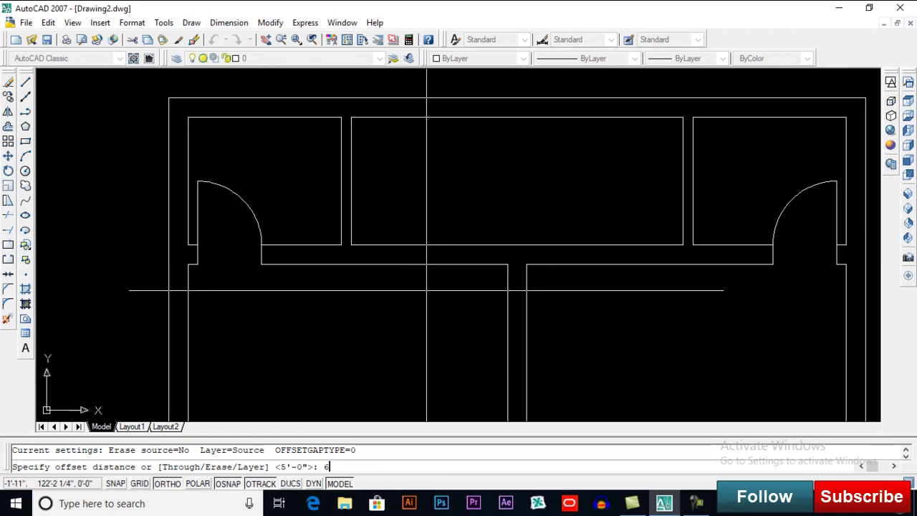
key("Return")
left_click(502, 289)
left_click(459, 273)
left_click(352, 229)
left_click(415, 221)
key("Return")
Extend and trim the wall lines against the new offset line
type("ex")
key("Return")
left_click(364, 226)
key("Return")
key("Return")
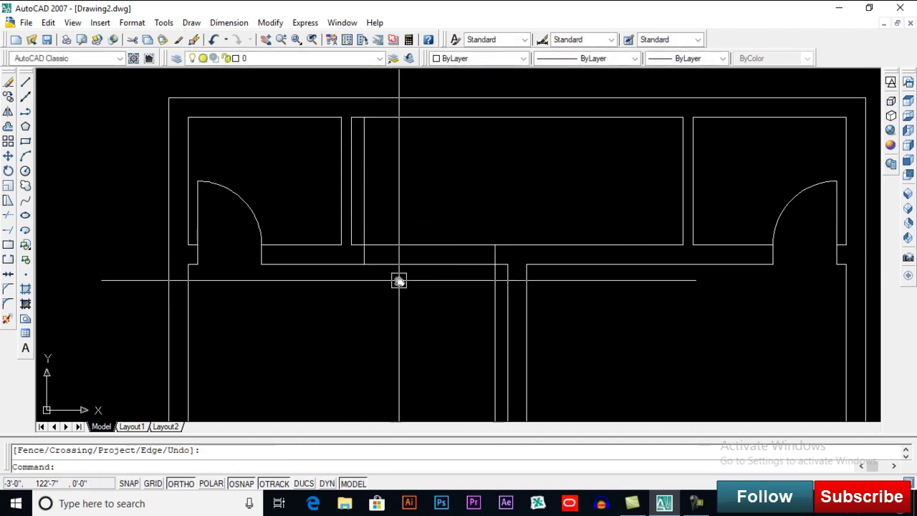
key("Return")
left_click(370, 223)
key("Return")
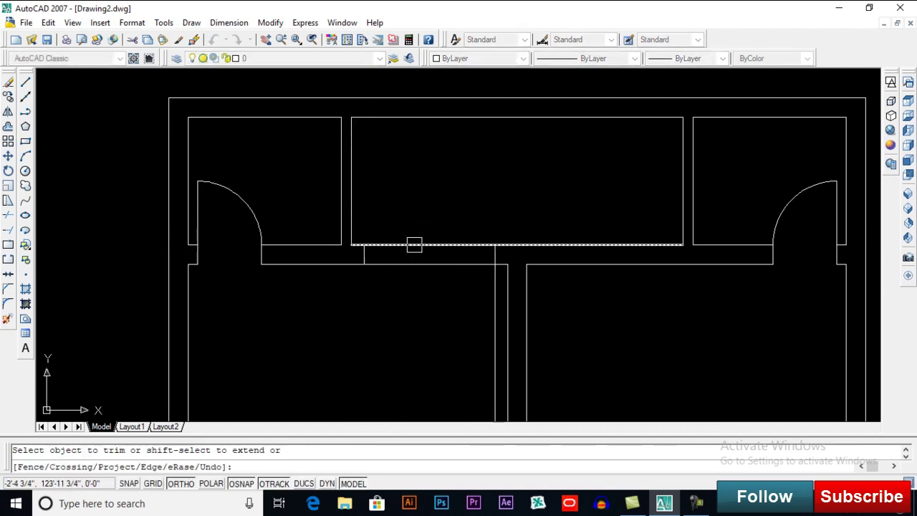
Offset the two opposite wall lines inward to frame the opening beside the pillar
key("Return")
middle_click_drag(491, 283, 443, 279)
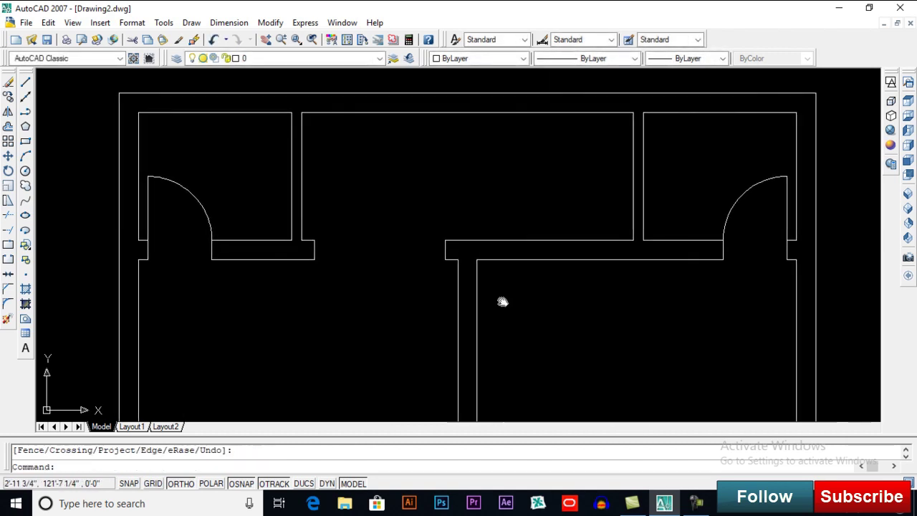
type("o")
key("Return")
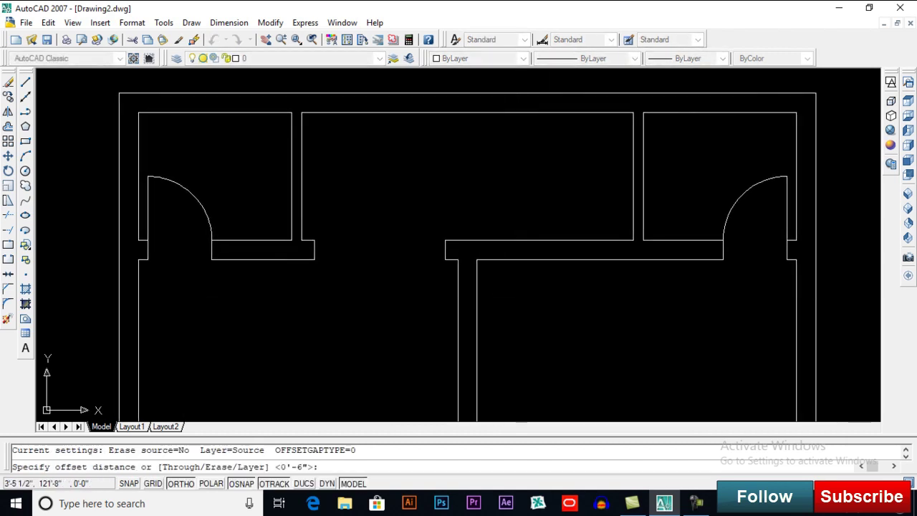
left_click(478, 281)
left_click(516, 269)
left_click(627, 222)
left_click(581, 229)
Trim the extra wall lines so the central wall opens on both sides of the pillar
key("Return")
type("tr")
key("Return")
key("Return")
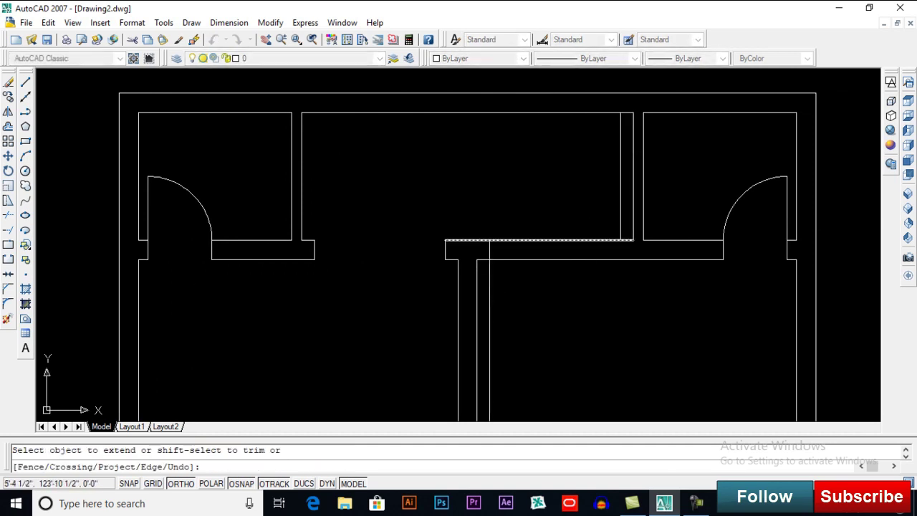
left_click(626, 221)
key("Return")
type("tr")
key("Return")
key("Return")
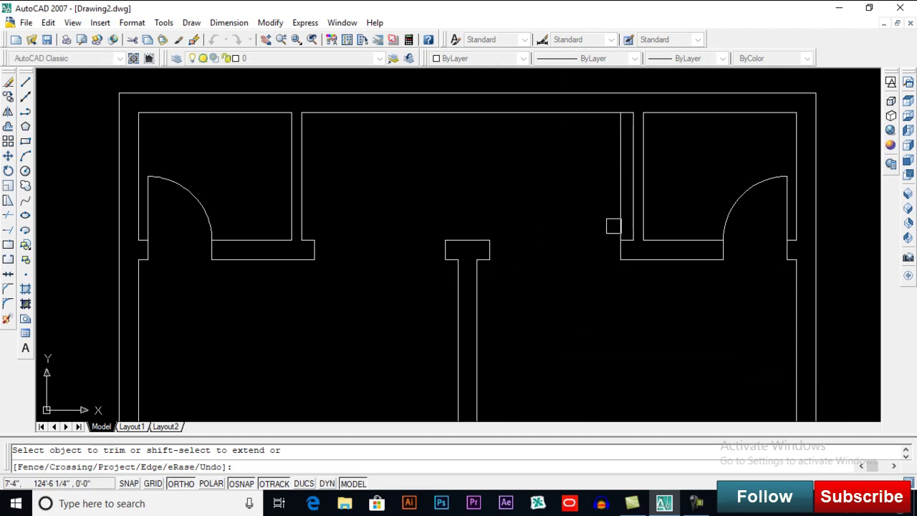
left_click(613, 227)
key("Return")
type("ml")
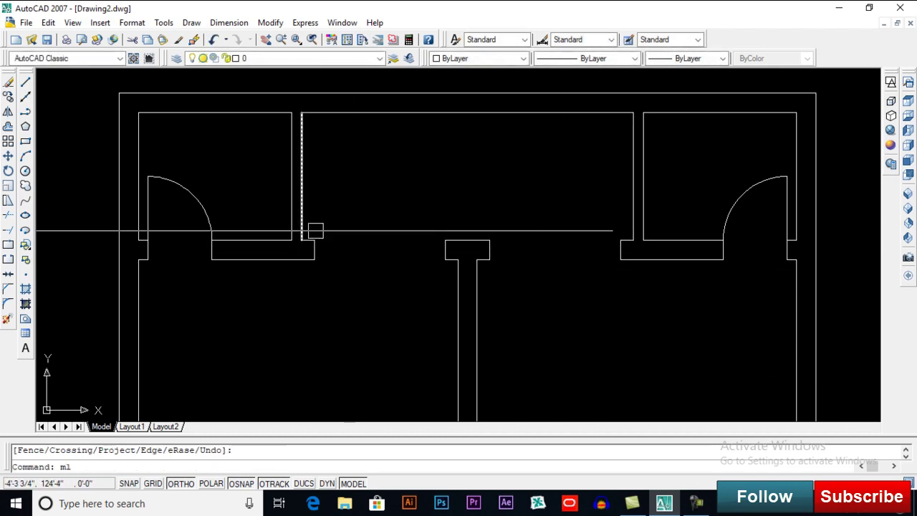
Draw two multiline windows, one on each side of the pillar
key("Return")
left_click(314, 250)
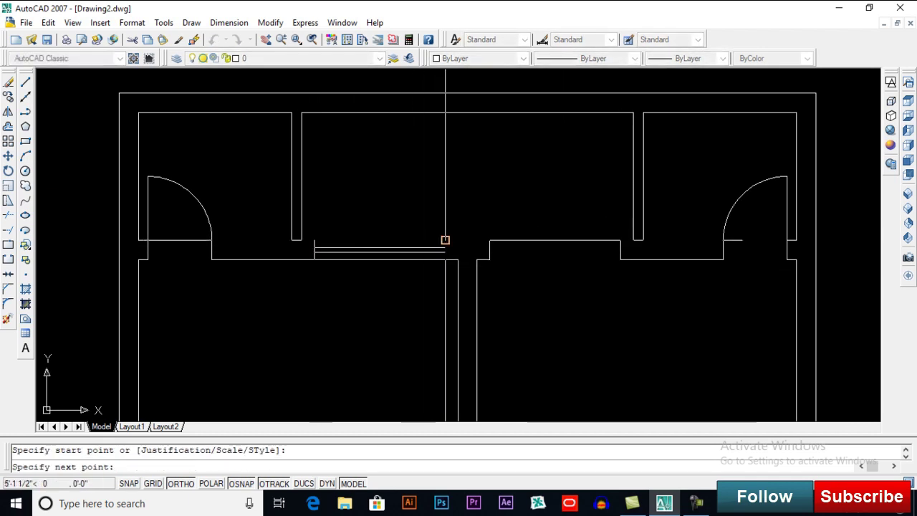
left_click(446, 240)
key("Return")
Draw a line closing the wall gap, then cancel a 1' offset
key("Return")
left_click(491, 240)
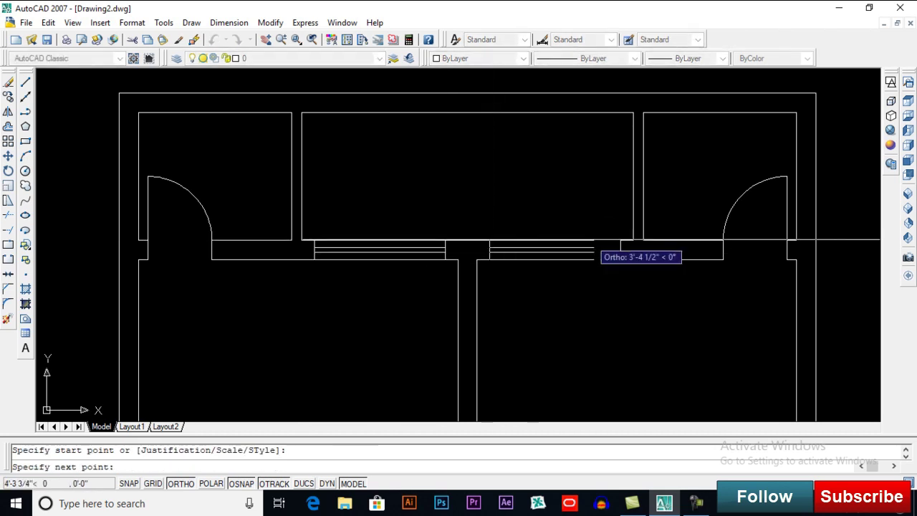
left_click(620, 241)
key("Return")
scroll(340, 273, "down", 1)
scroll(332, 221, "up", 1)
scroll(331, 221, "up", 2)
type("l")
key("Return")
left_click(342, 219)
key("Return")
scroll(359, 243, "up", 2)
type("o")
key("Return")
type("1")
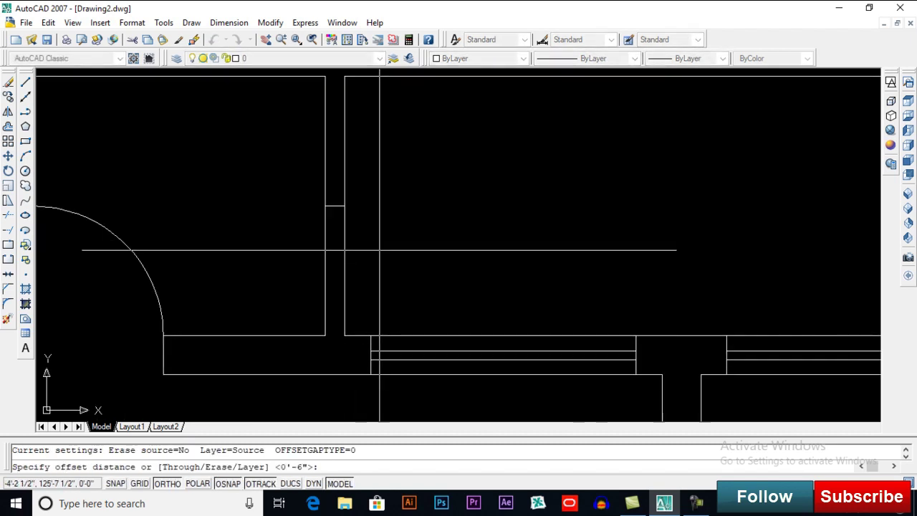
type("'")
key("Return")
scroll(337, 203, "up", 3)
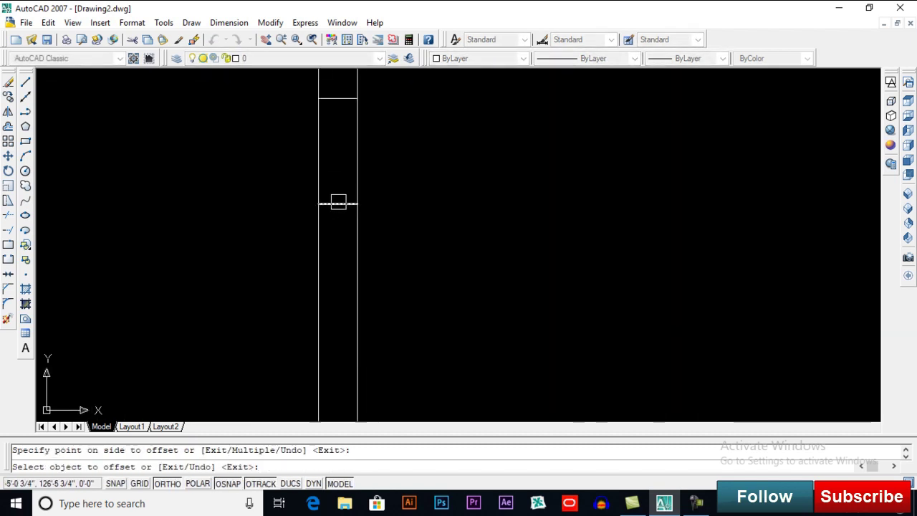
key("Escape")
Delete the stray horizontal line and trim the wall lines within the left opening
left_click(337, 203)
key("Delete")
scroll(338, 215, "down", 3)
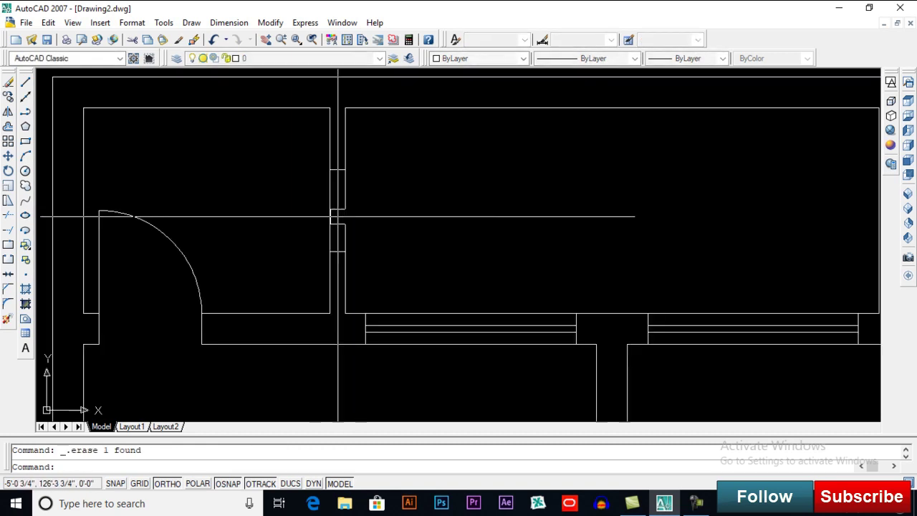
scroll(368, 220, "up", 2)
type("tr")
key("Return")
key("Return")
left_click_drag(373, 188, 287, 208)
key("Return")
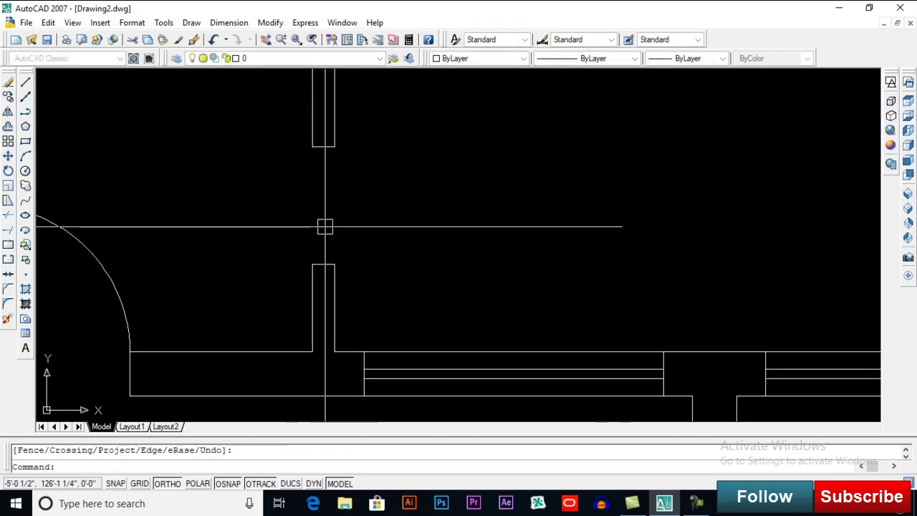
Draw two vertical frame lines across the left opening from its top to its bottom
type("ml")
key("Return")
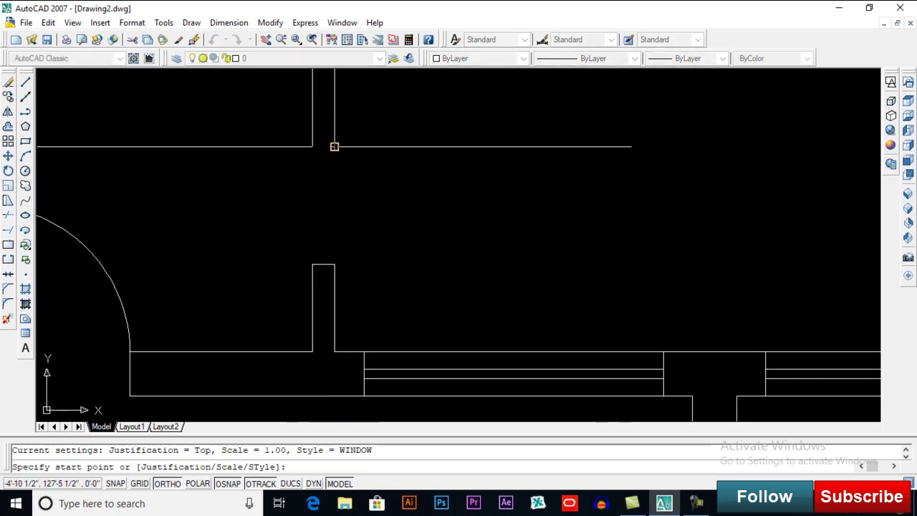
left_click(334, 146)
key("Escape")
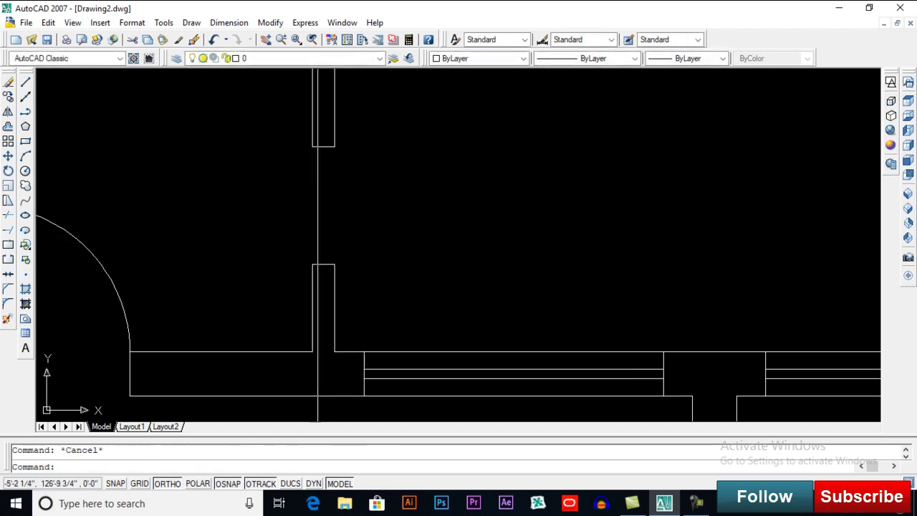
type("l")
key("Return")
left_click(334, 146)
left_click(334, 264)
key("Return")
Add the middle vertical line to complete the left window frame
key("Return")
left_click(313, 146)
left_click(312, 264)
key("Return")
key("Return")
left_click(323, 146)
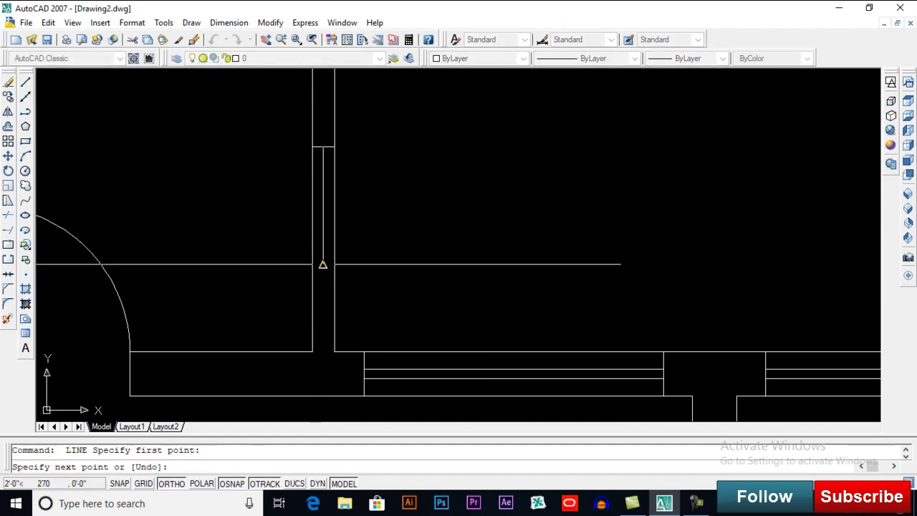
left_click(323, 264)
key("Return")
scroll(387, 215, "down", 2)
middle_click_drag(441, 233, 365, 255)
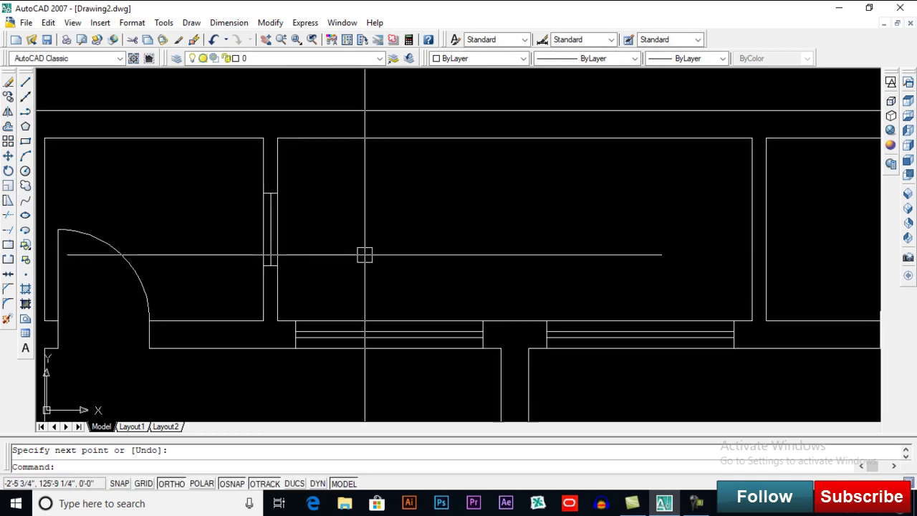
Select the window frame lines and mirror them across the plan's vertical centre line
key("Return")
left_click(286, 188)
left_click(238, 231)
key("Return")
scroll(405, 213, "down", 2)
left_click(471, 149)
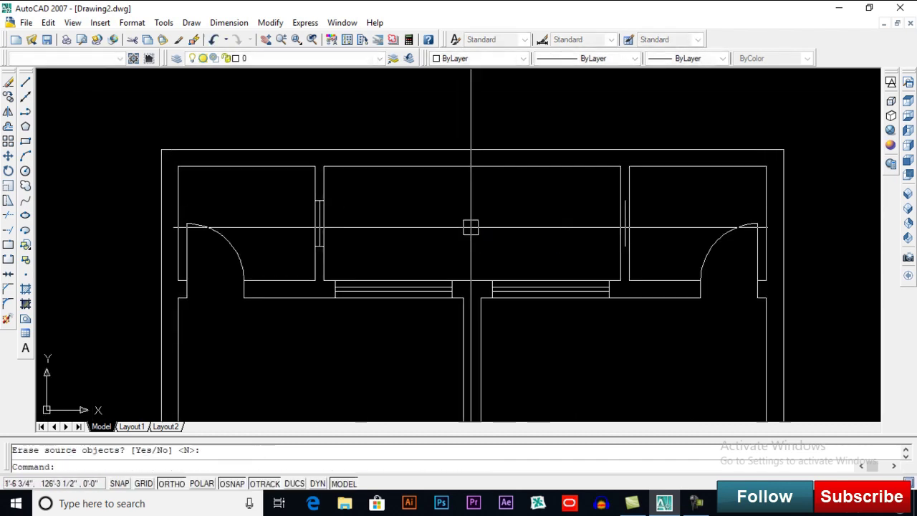
Close the wall gap with two short lines across the opening
scroll(668, 209, "up", 3)
scroll(668, 210, "up", 2)
type("l")
key("Return")
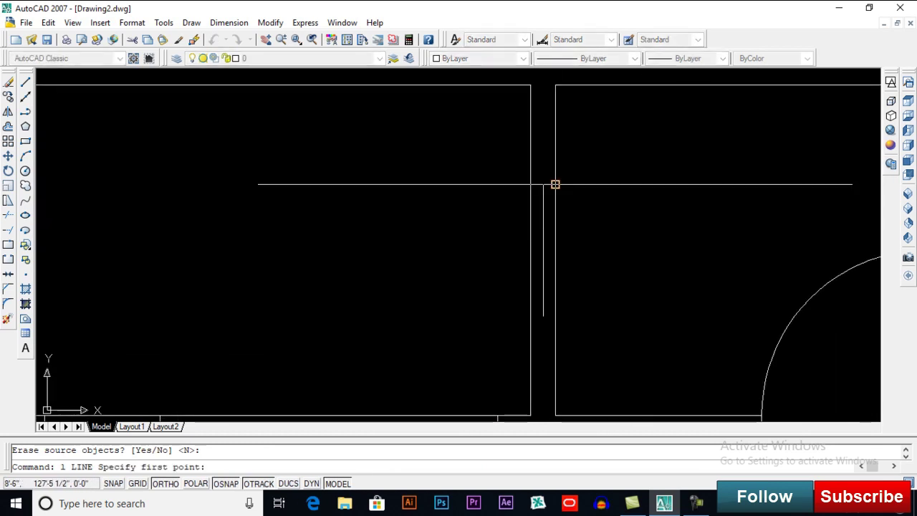
left_click(543, 184)
left_click(530, 184)
key("Return")
key("Return")
left_click(556, 316)
left_click(530, 316)
key("Return")
Draw a middle-room door: a 3' jamb line plus a three-point swing arc
scroll(531, 316, "down", 3)
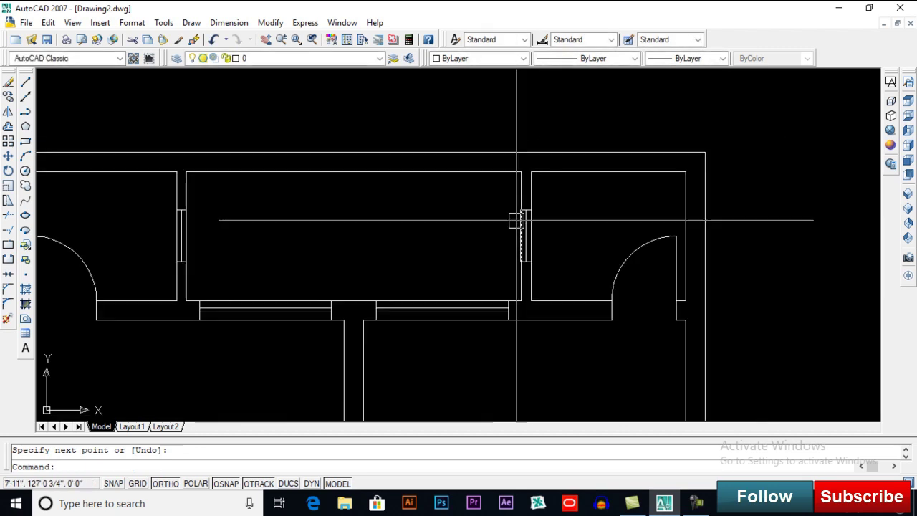
scroll(502, 272, "down", 1)
middle_click_drag(484, 168, 484, 117)
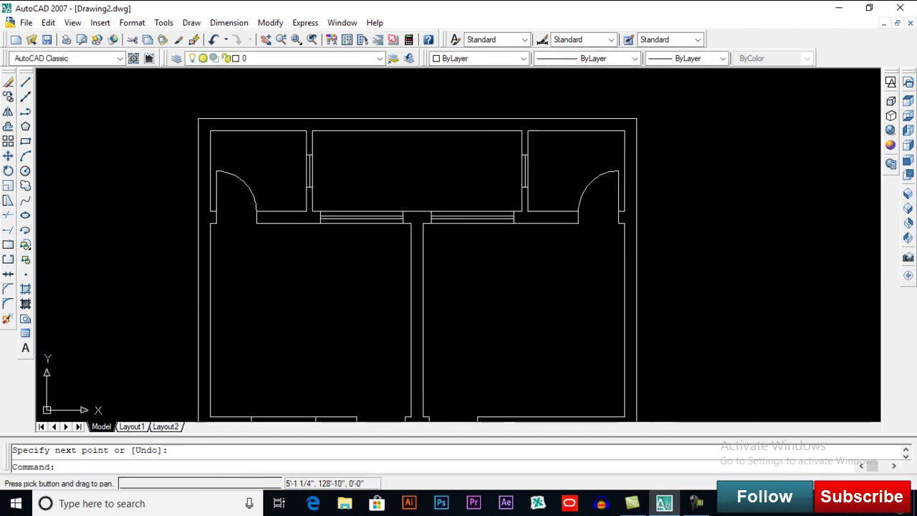
middle_click_drag(416, 242, 410, 177)
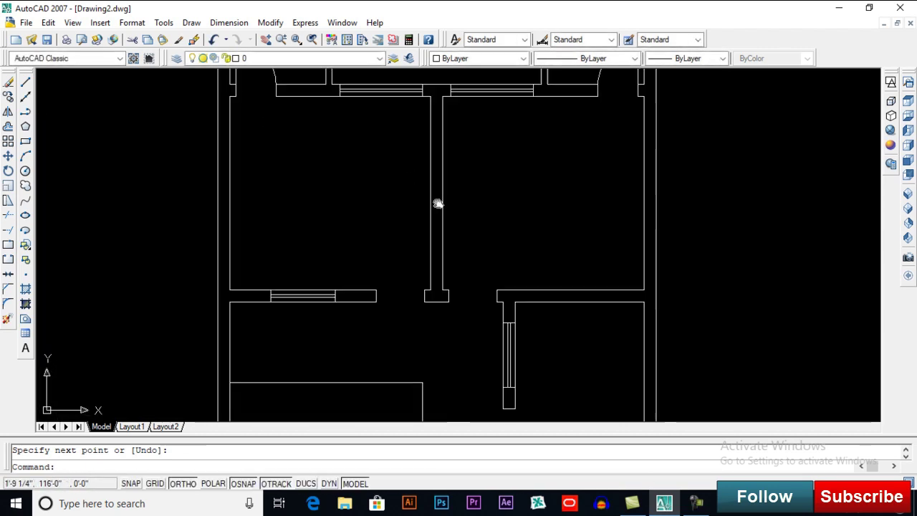
scroll(429, 271, "up", 2)
scroll(428, 271, "up", 2)
key("Return")
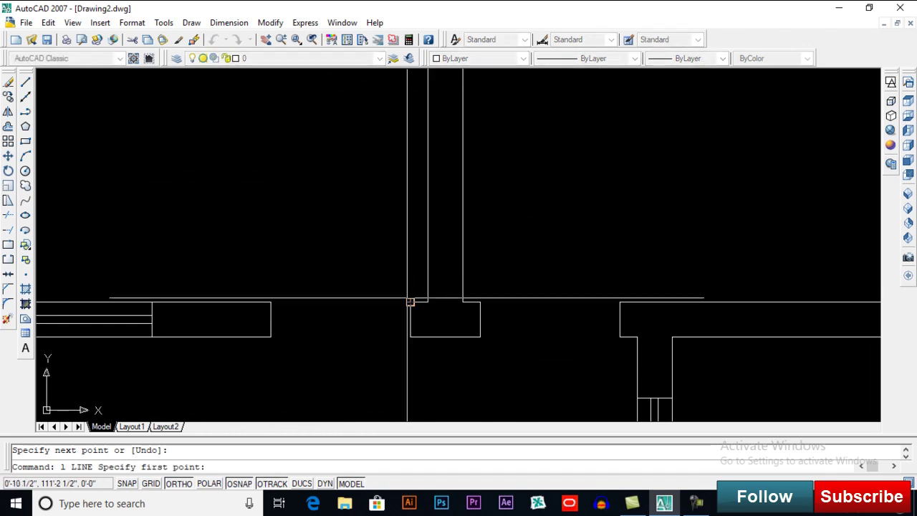
left_click(410, 302)
type("3'")
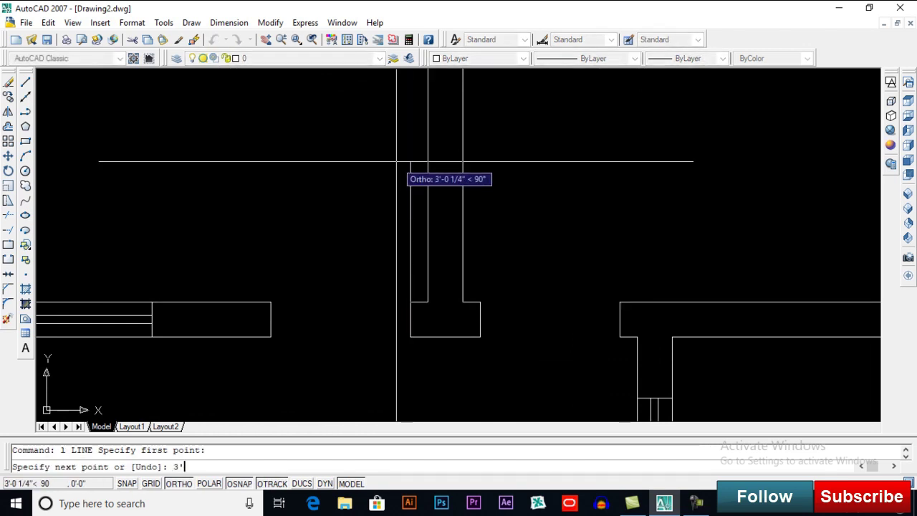
key("Return")
key("Return")
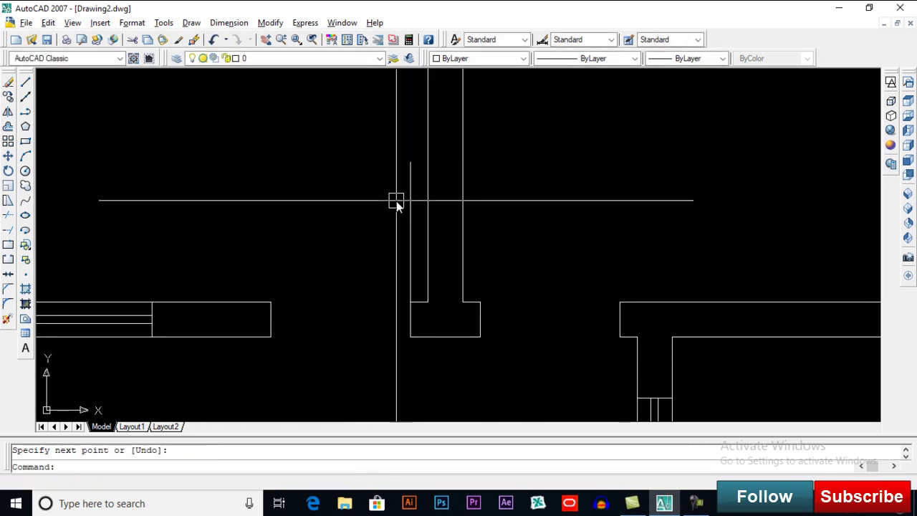
key("alt+d")
key("a")
key("Return")
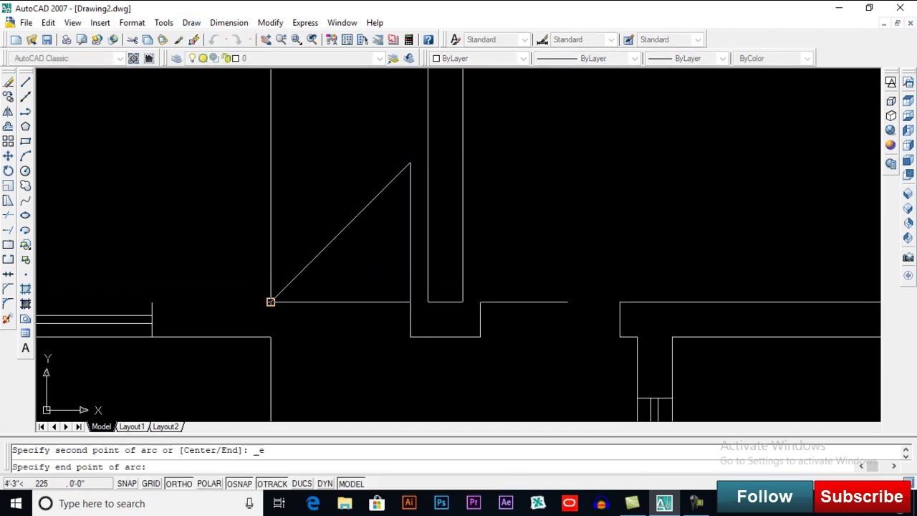
left_click(271, 302)
left_click(268, 237)
type("mi")
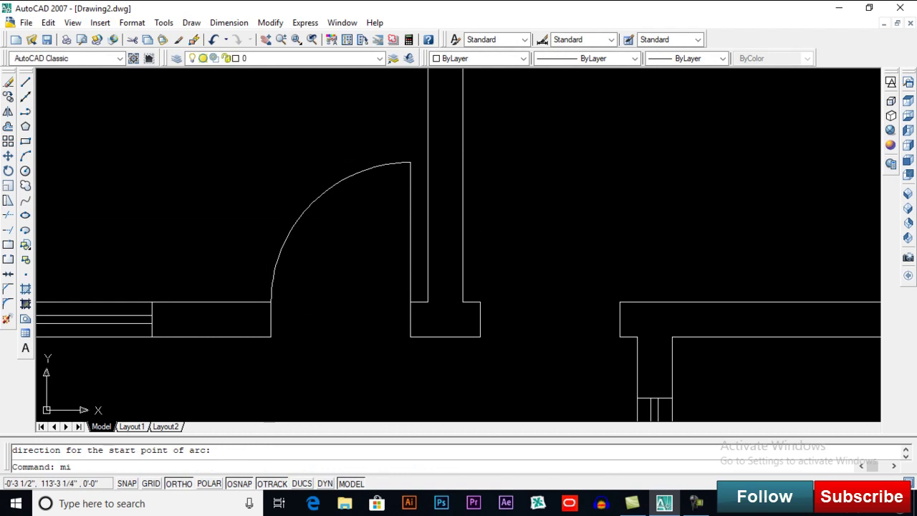
Mirror the door and its arc across the central wall, keeping the original
key("Return")
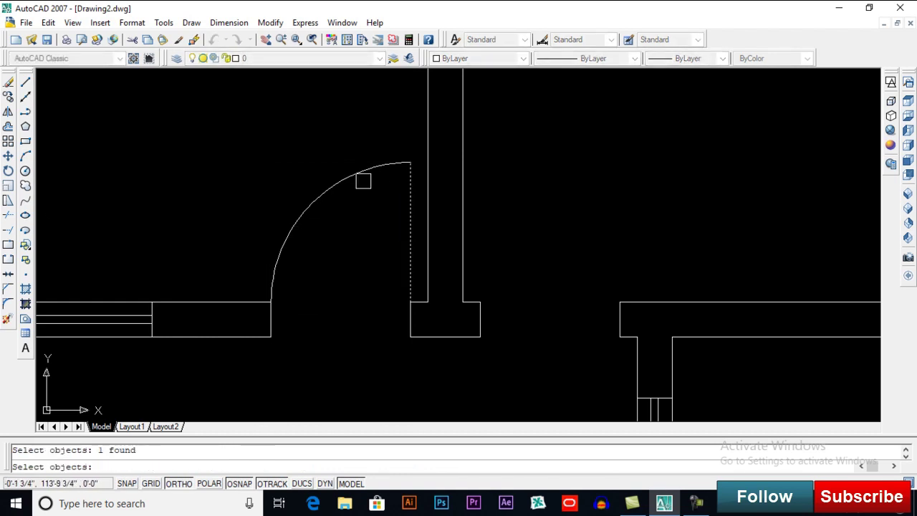
key("Return")
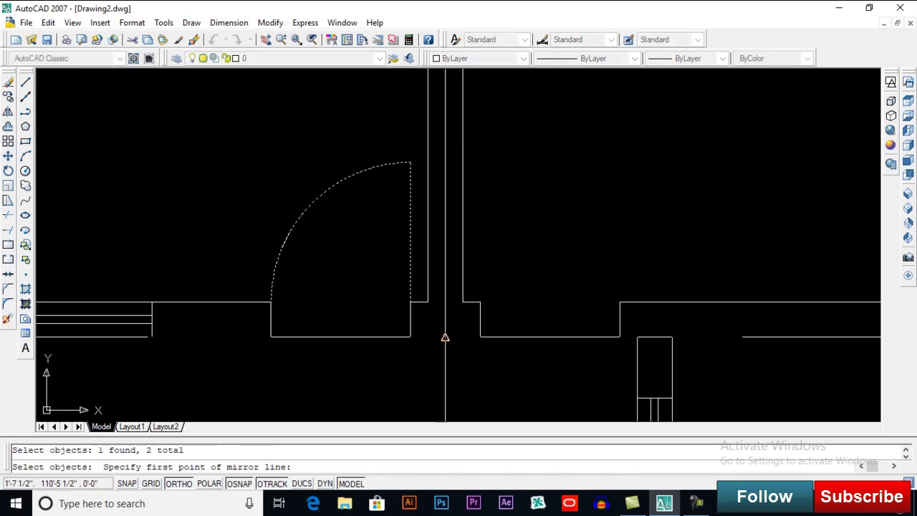
left_click(445, 337)
left_click(445, 387)
key("Return")
Draw a door near the stairs: a 3' jamb line and its swing arc
scroll(532, 249, "down", 2)
scroll(526, 247, "down", 2)
scroll(522, 285, "up", 4)
key("Return")
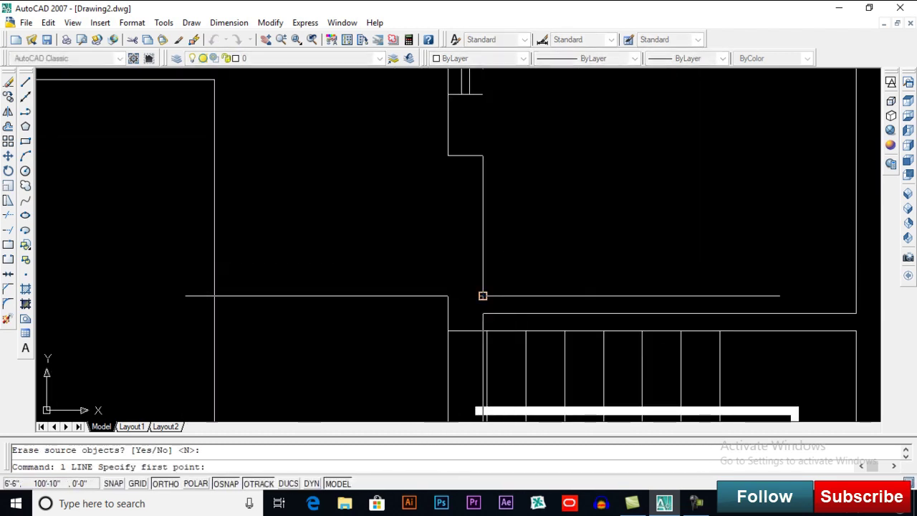
left_click(483, 294)
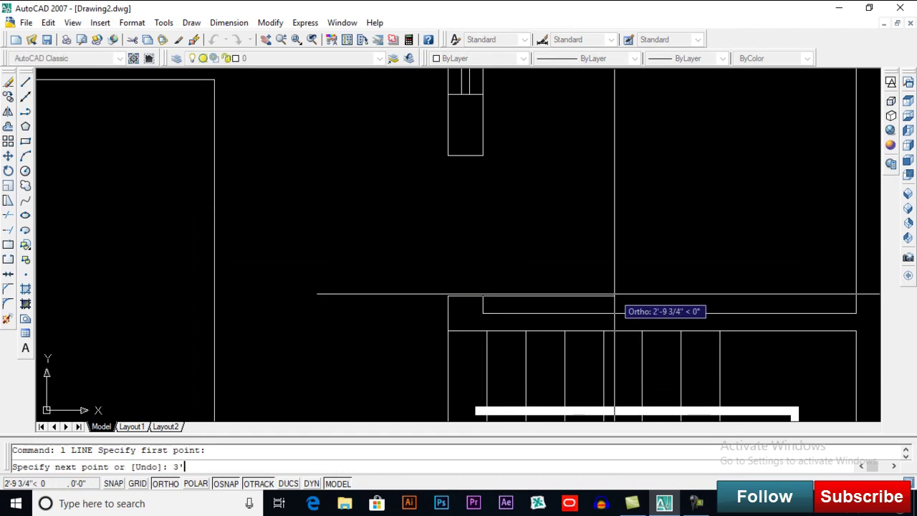
key("Return")
key("alt+d")
key("a")
key("p")
left_click(483, 155)
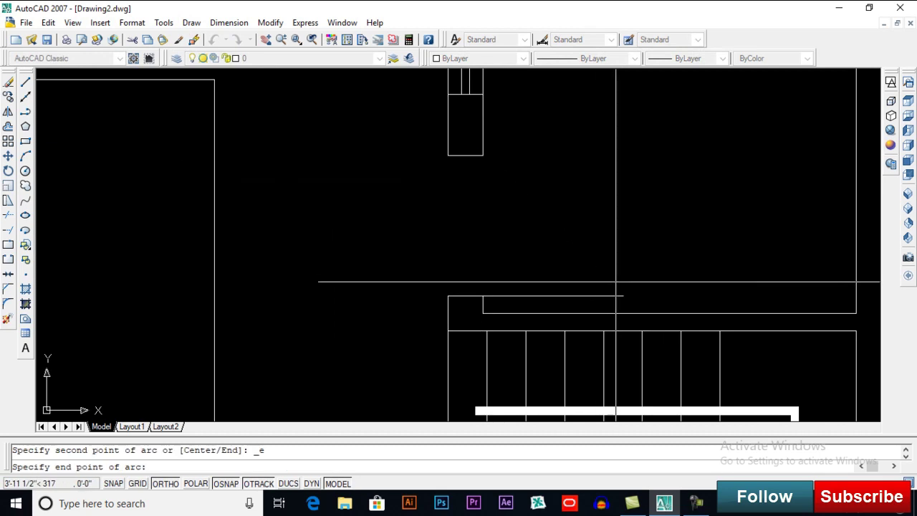
left_click(623, 295)
left_click(635, 254)
mouse_move(637, 253)
middle_mouse_down()
mouse_move(635, 189)
mouse_move(566, 338)
middle_mouse_up()
Offset the right room's wall line 18 inches inward
key("Return")
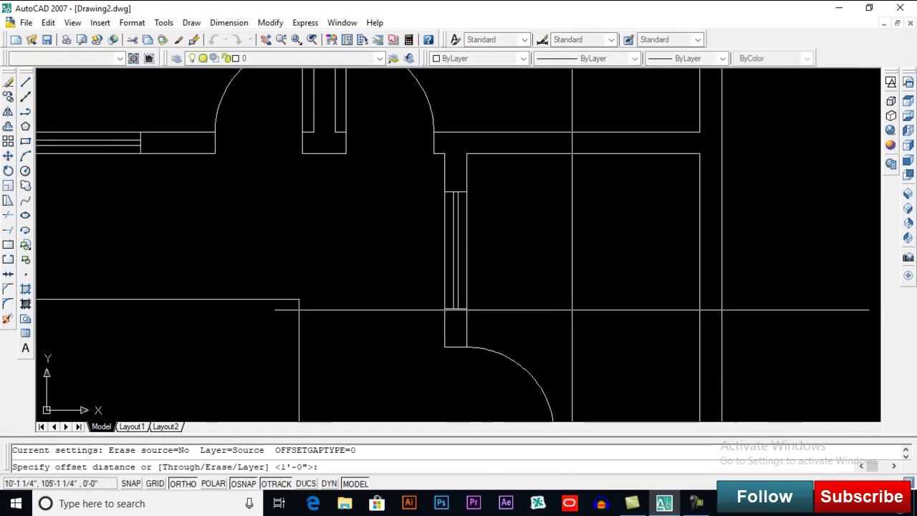
middle_click_drag(571, 299, 553, 256)
type("18")
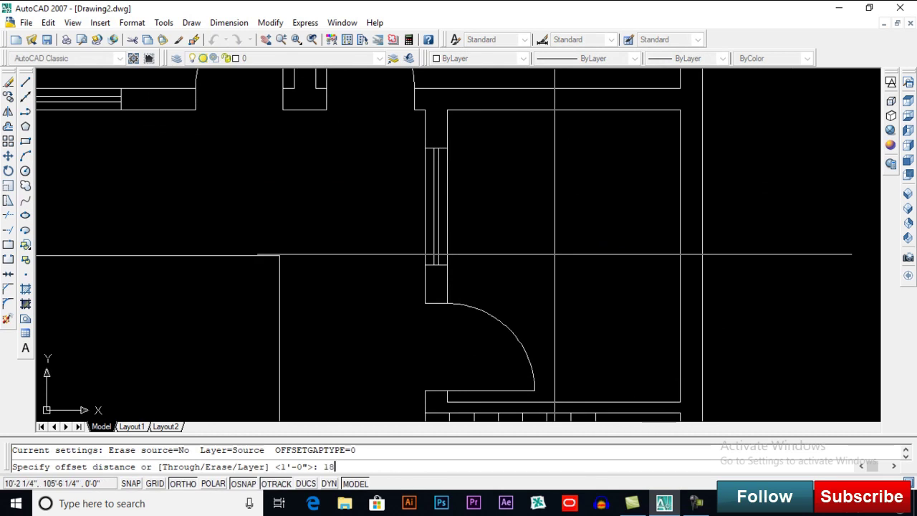
key("Return")
key("Return")
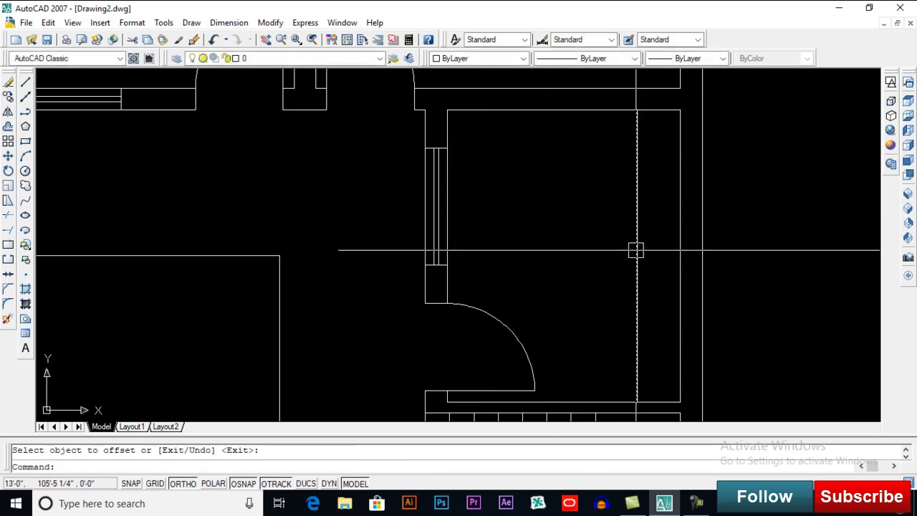
scroll(583, 296, "down", 2)
scroll(647, 178, "up", 1)
scroll(631, 237, "up", 2)
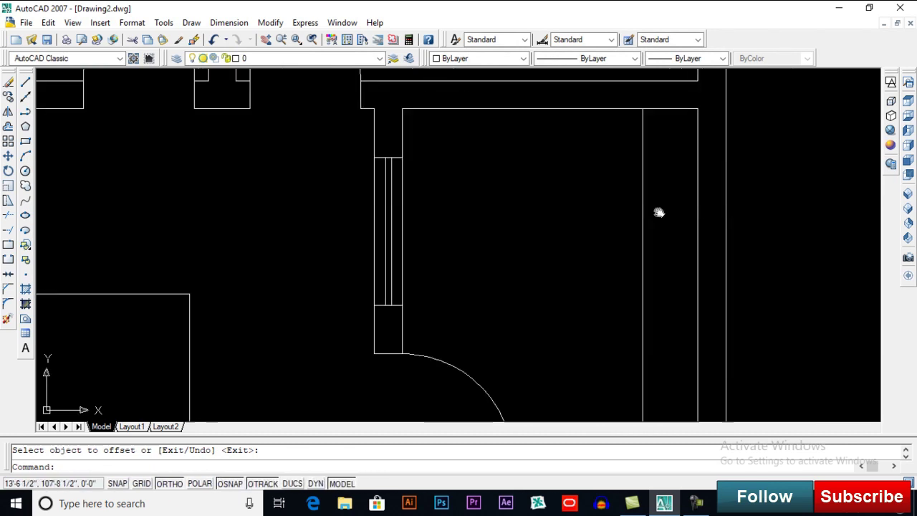
scroll(608, 223, "up", 1)
middle_click_drag(608, 222, 601, 151)
scroll(549, 303, "down", 1)
scroll(536, 322, "down", 1)
scroll(499, 279, "up", 1)
Draw a 4' vertical jamb line from the lower-right wall corner
middle_click_drag(499, 278, 485, 149)
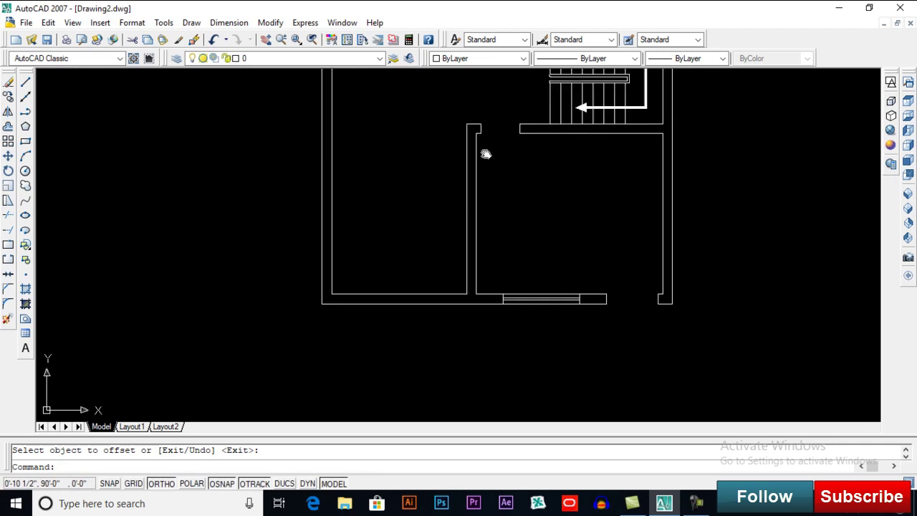
middle_click_drag(533, 292, 602, 365)
scroll(609, 383, "up", 5)
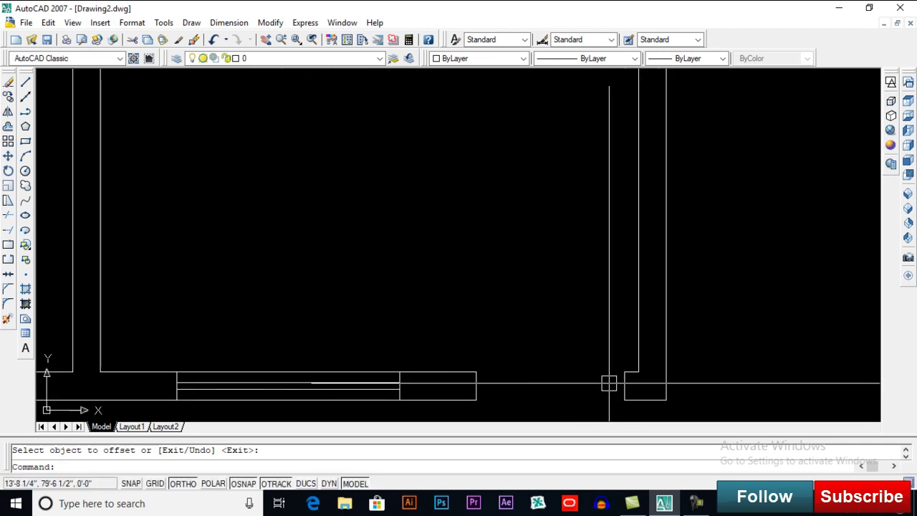
type("l")
key("Return")
left_click(624, 372)
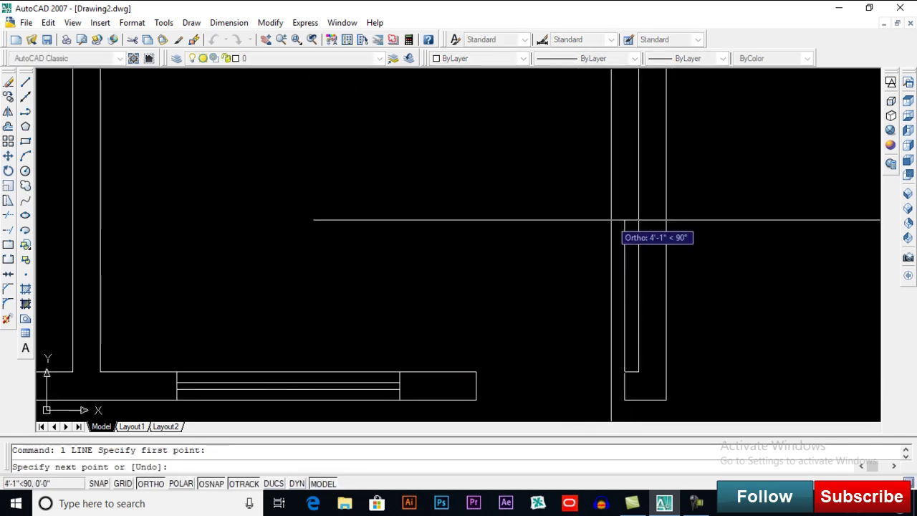
type("4'")
key("Return")
Add a start-end-direction door swing arc from the jamb top to the wall
key("Return")
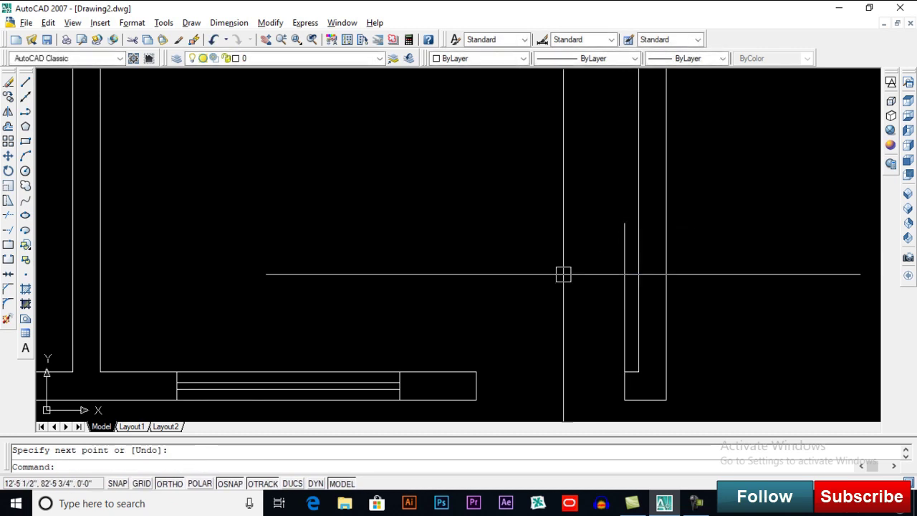
left_click(191, 22)
left_click(337, 252)
left_click(624, 224)
left_click(475, 372)
left_click(478, 323)
scroll(477, 323, "down", 4)
scroll(401, 228, "up", 5)
Begin a 3' jamb line at the wall corner beside the stairs
key("Return")
left_click(389, 211)
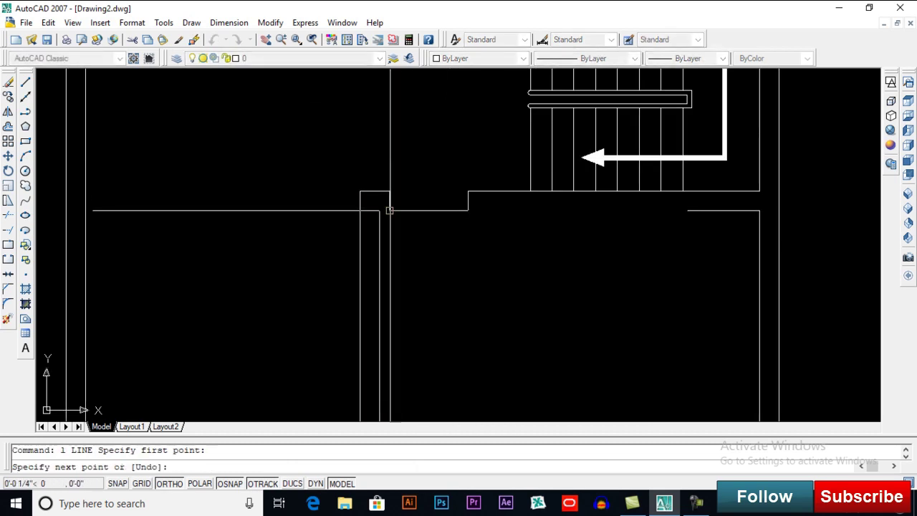
type("3'")
key("Return")
middle_click_drag(409, 218, 401, 266)
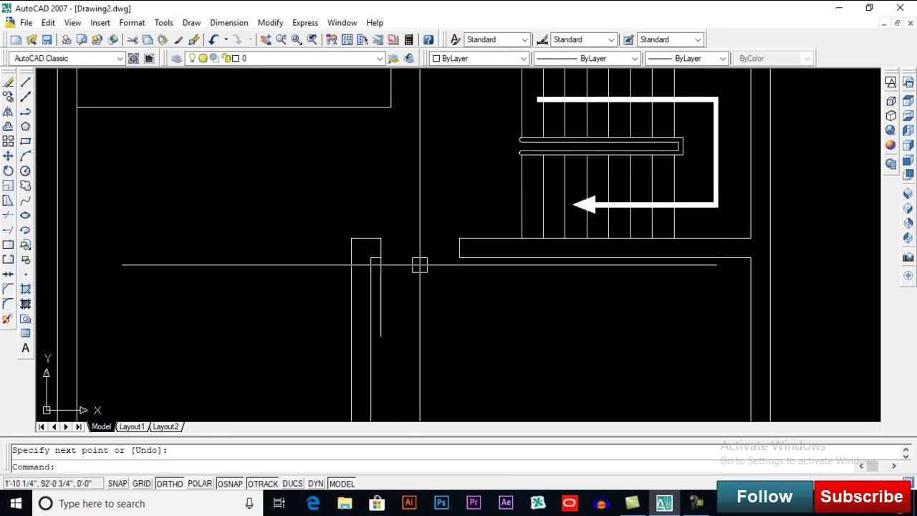
middle_click_drag(423, 278, 399, 309)
scroll(399, 308, "up", 3)
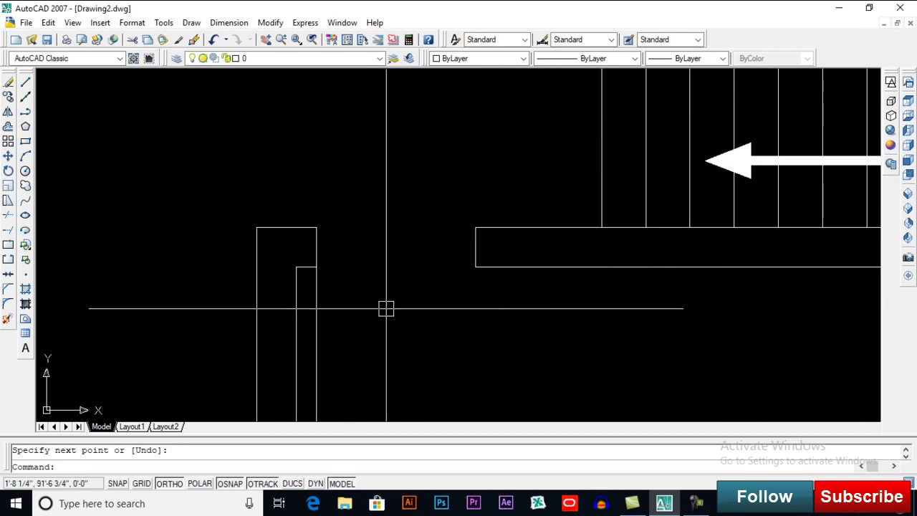
type("di")
Measure the opening beside the stairwell with DIST to confirm it is 3'-0"
key("Return")
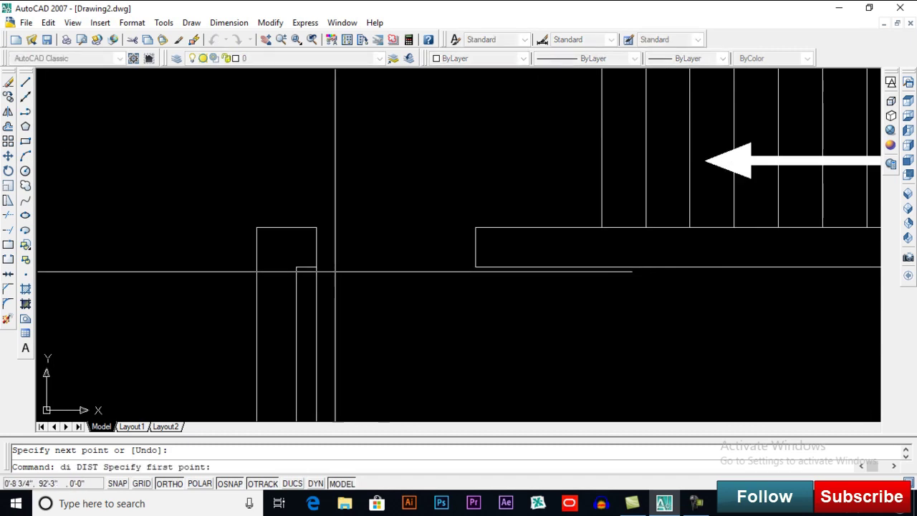
left_click(316, 248)
left_click(475, 247)
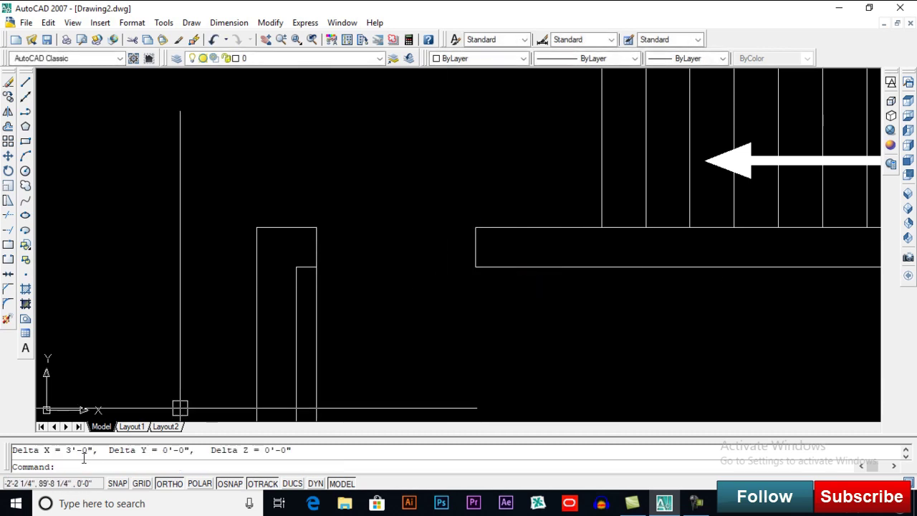
scroll(389, 215, "down", 3)
scroll(375, 274, "up", 3)
middle_click_drag(375, 274, 378, 286)
scroll(378, 286, "up", 2)
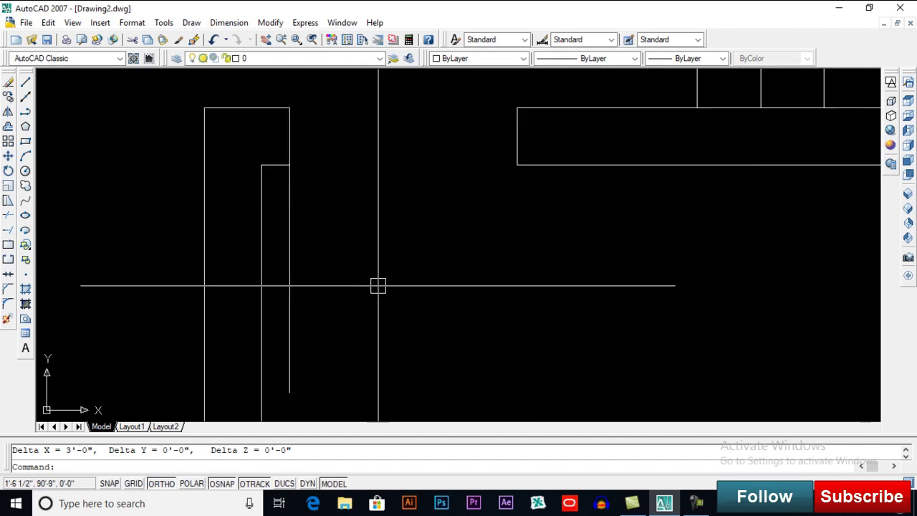
Draw the door swing arc from the wall end to the corner of the opening
left_click(191, 22)
left_click(355, 301)
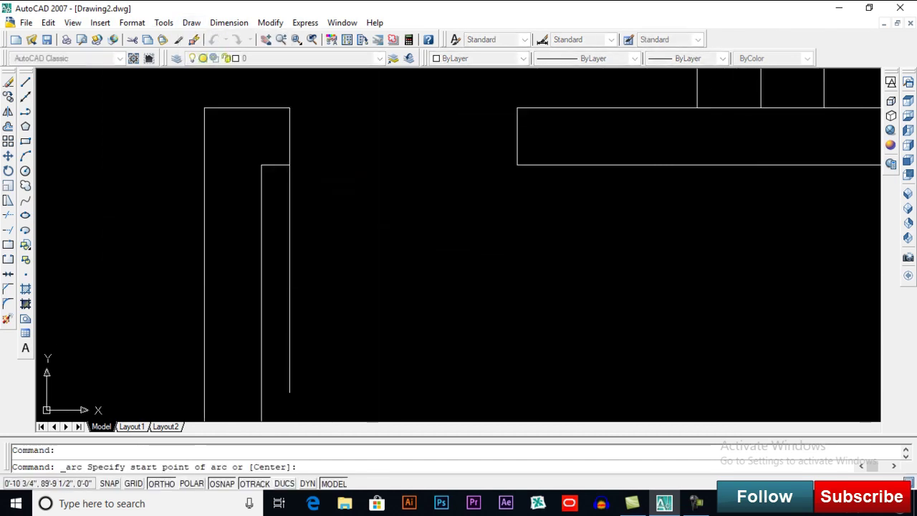
left_click(290, 392)
left_click(517, 165)
left_click(552, 258)
scroll(542, 279, "down", 3)
middle_click_drag(542, 279, 541, 293)
mouse_move(419, 261)
middle_mouse_down()
mouse_move(428, 313)
mouse_move(476, 287)
middle_mouse_up()
scroll(430, 266, "down", 3)
scroll(439, 286, "up", 4)
middle_click_drag(497, 211, 466, 358)
middle_click_drag(488, 122, 488, 211)
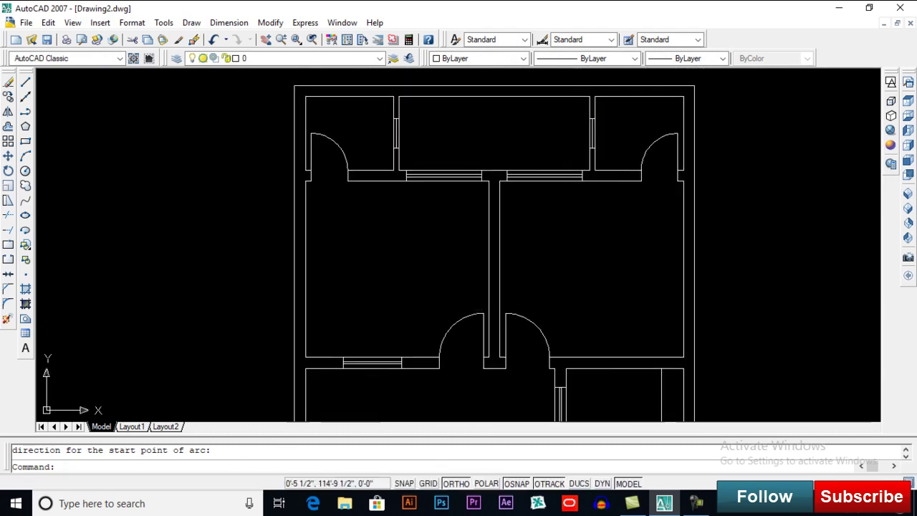
scroll(487, 205, "down", 3)
middle_click_drag(483, 421, 430, 144)
Trim the bottom wall line of the lower-right room
middle_click_drag(456, 239, 459, 146)
scroll(432, 327, "up", 2)
scroll(432, 301, "up", 2)
type("ex")
key("Return")
key("Return")
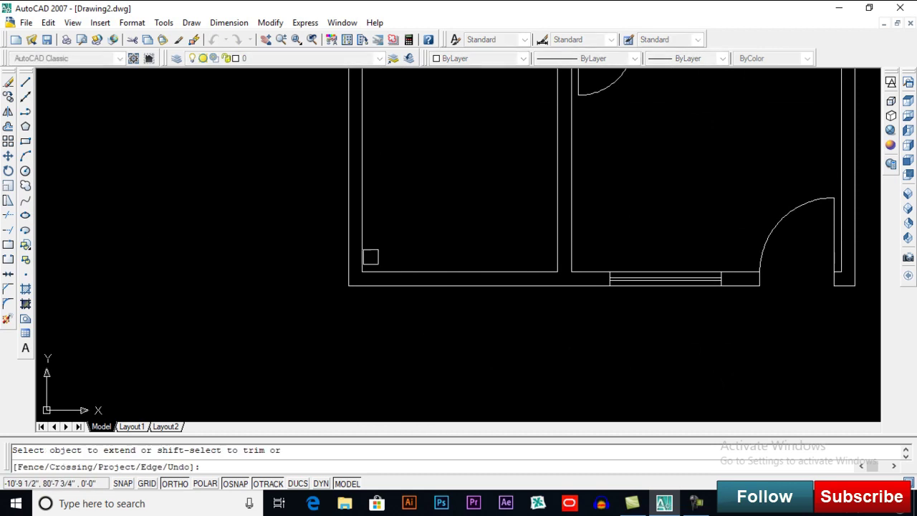
key("Escape")
type("tr")
key("Return")
left_click(493, 271)
key("Return")
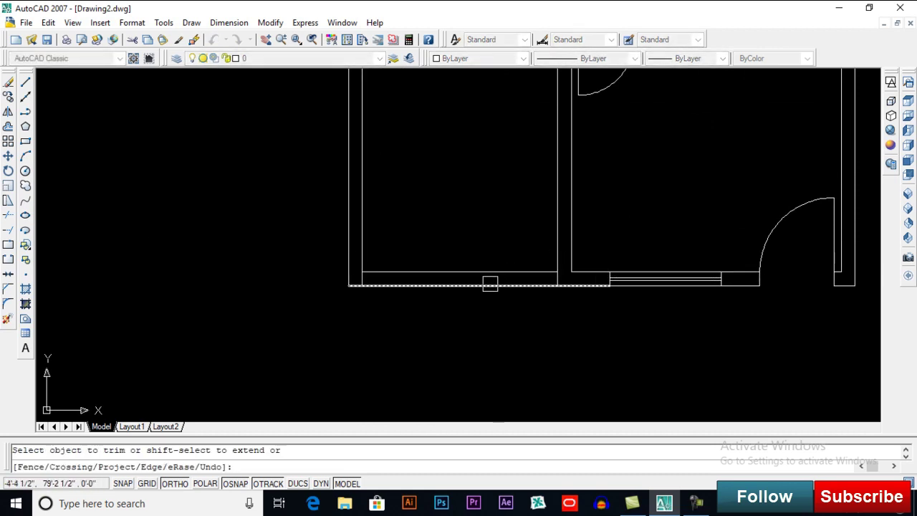
key("Return")
Erase the leftover bottom-wall segment, then pan up to the top rooms
left_click(490, 272)
key("Delete")
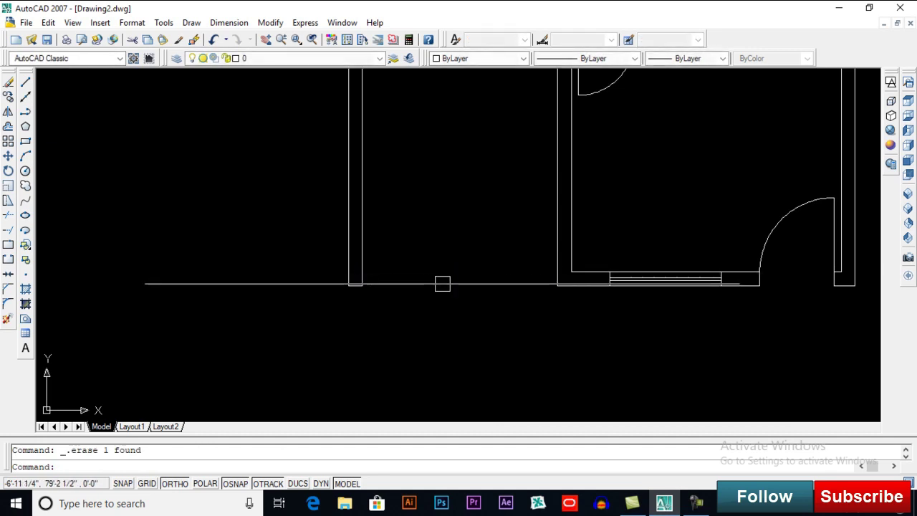
middle_click_drag(440, 283, 443, 334)
mouse_move(444, 227)
middle_mouse_down()
mouse_move(453, 280)
mouse_move(463, 237)
middle_mouse_up()
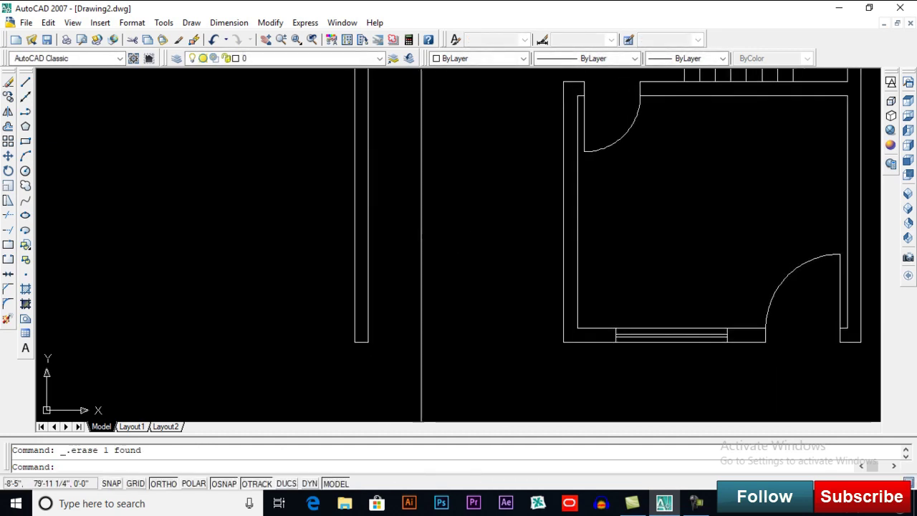
scroll(488, 323, "up", 2)
scroll(454, 250, "down", 5)
scroll(436, 248, "up", 1)
mouse_move(459, 248)
middle_mouse_down()
mouse_move(444, 259)
mouse_move(441, 297)
middle_mouse_up()
middle_click_drag(405, 244, 395, 300)
scroll(397, 237, "down", 3)
middle_click_drag(403, 207, 399, 320)
mouse_move(387, 234)
middle_mouse_down()
mouse_move(387, 276)
mouse_move(366, 226)
mouse_move(370, 319)
middle_mouse_up()
Draw a multiline text box inside the top-left bedroom with T (MTEXT)
scroll(333, 194, "up", 5)
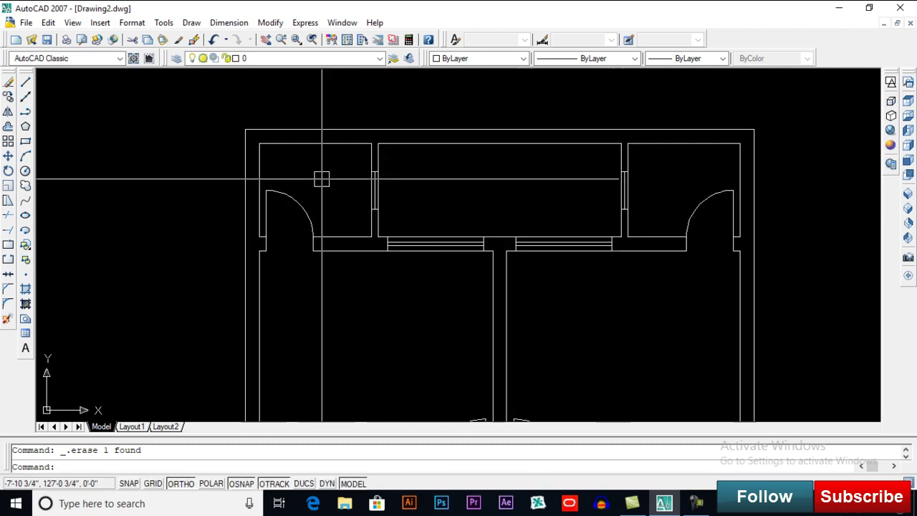
scroll(322, 180, "up", 2)
scroll(323, 178, "down", 3)
scroll(324, 178, "down", 2)
scroll(309, 172, "up", 6)
scroll(317, 178, "down", 2)
type("t")
key("Return")
scroll(394, 311, "down", 2)
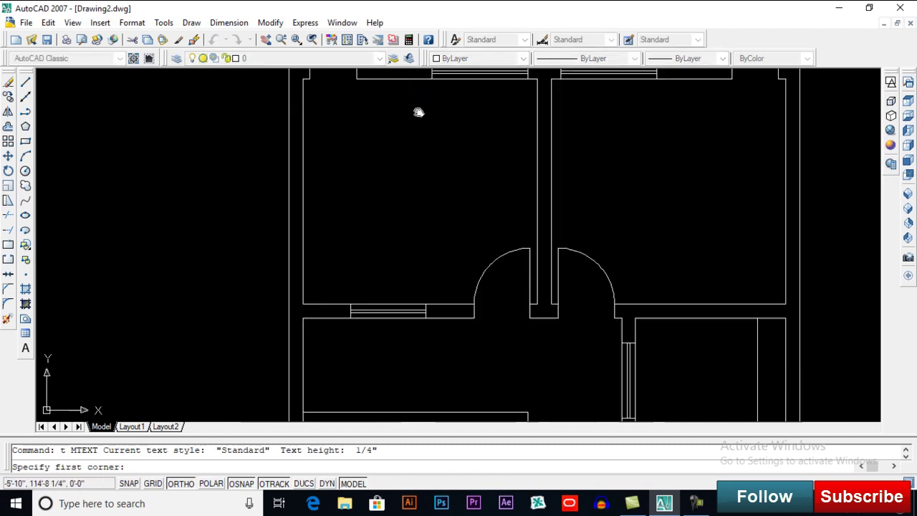
middle_click_drag(394, 164, 394, 223)
left_click(379, 201)
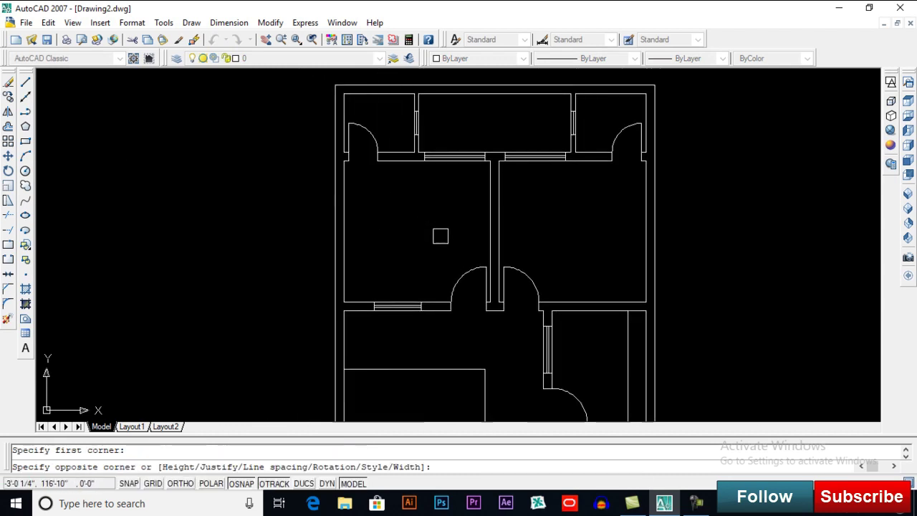
left_click(442, 239)
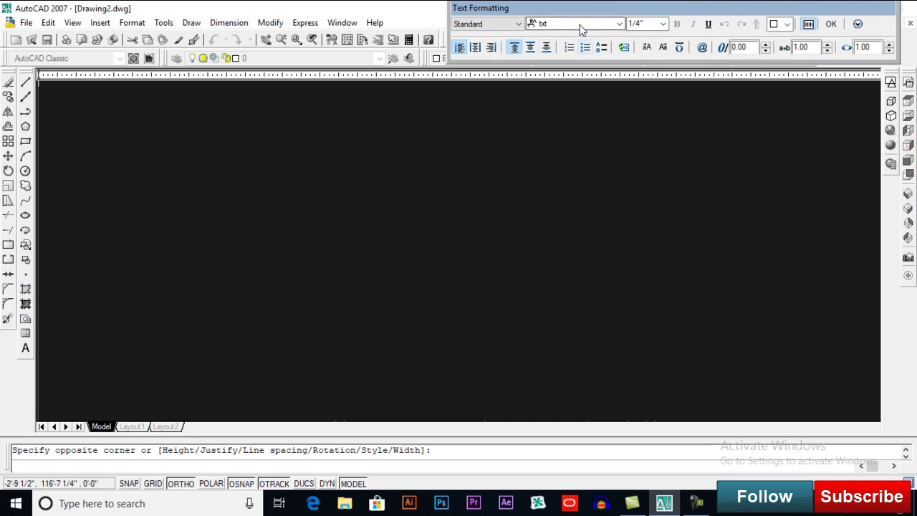
Enter the label text 'Bed Room' in Calibri font and place it
left_click(582, 27)
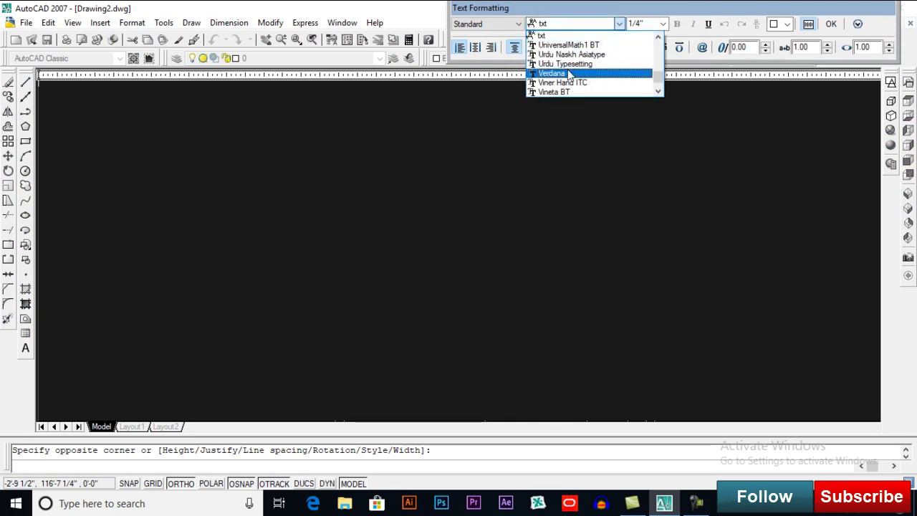
key("c")
left_click(574, 37)
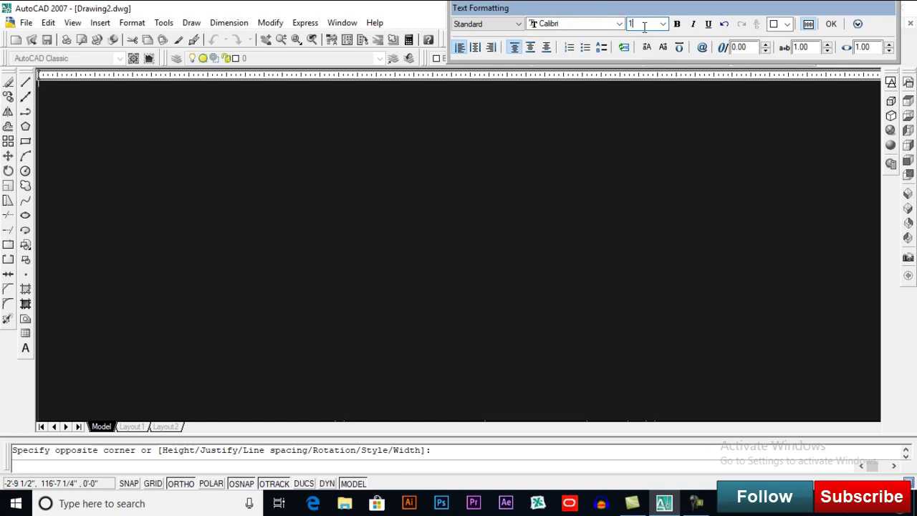
type("'")
scroll(394, 171, "down", 2)
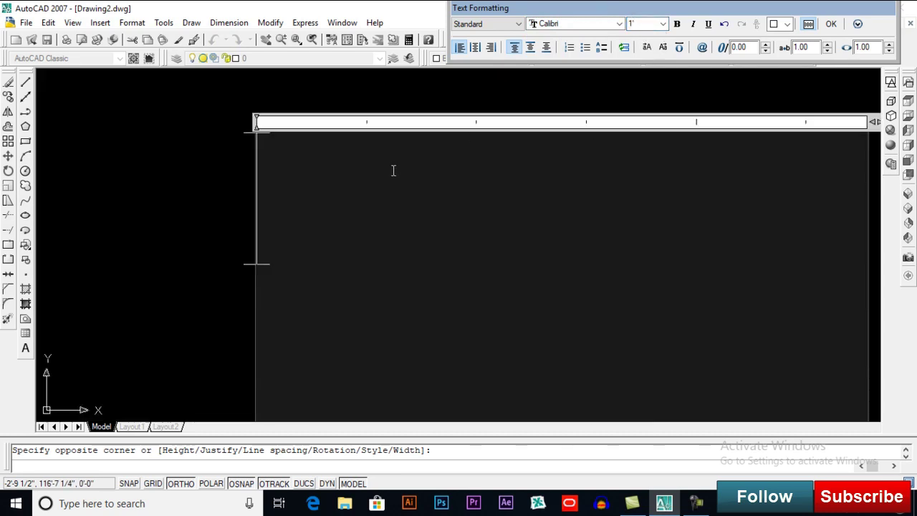
type("Bed")
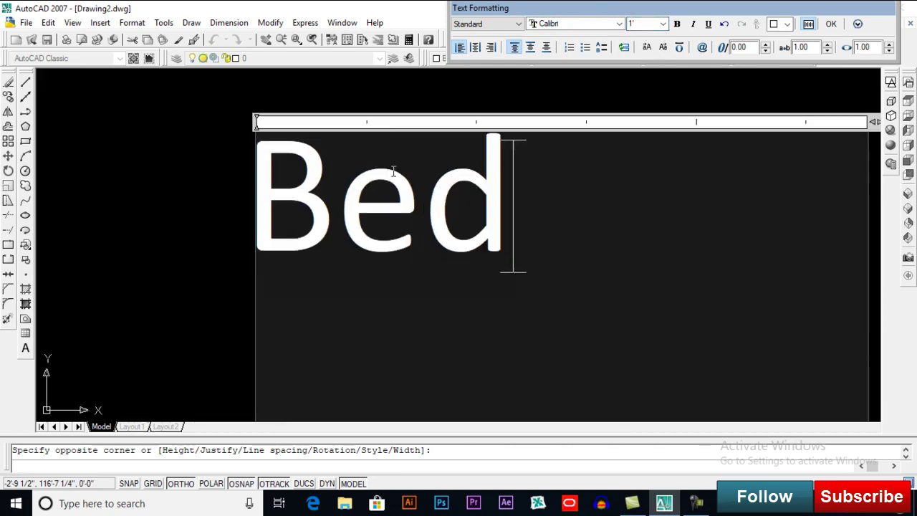
key("Return")
type("Room")
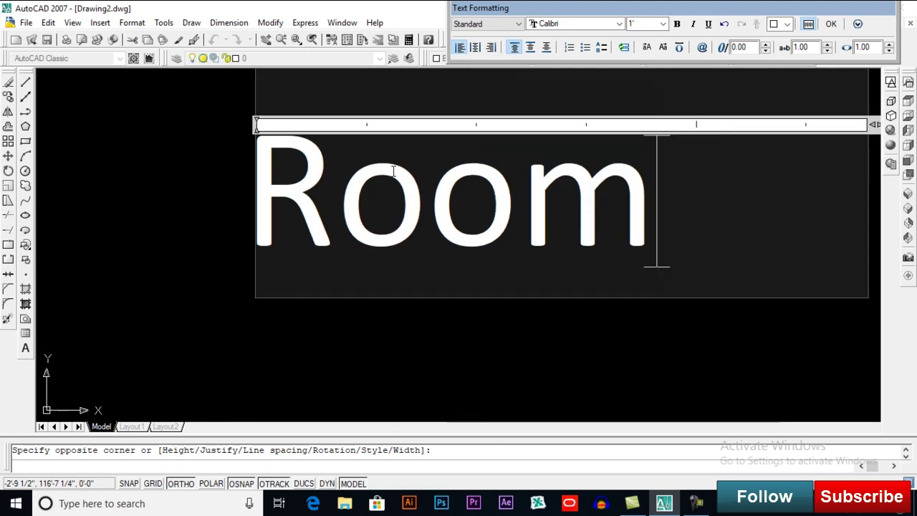
key("Return")
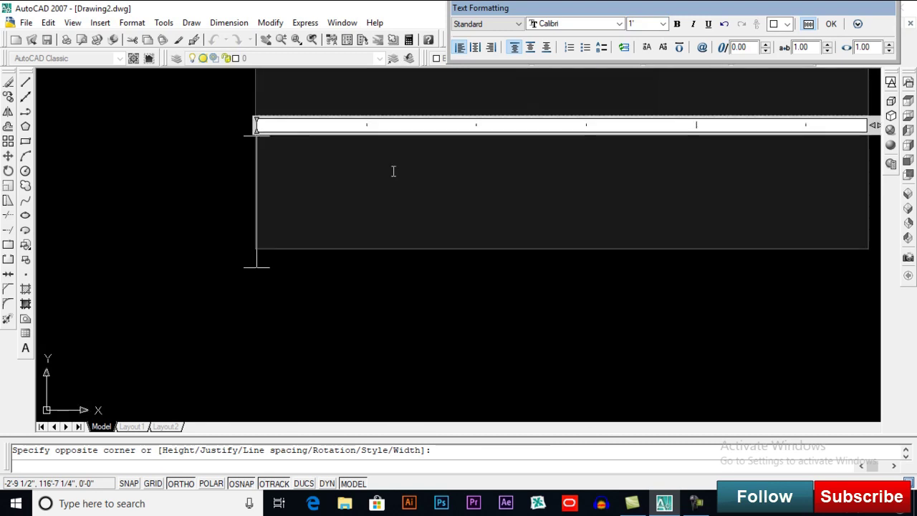
left_click(831, 25)
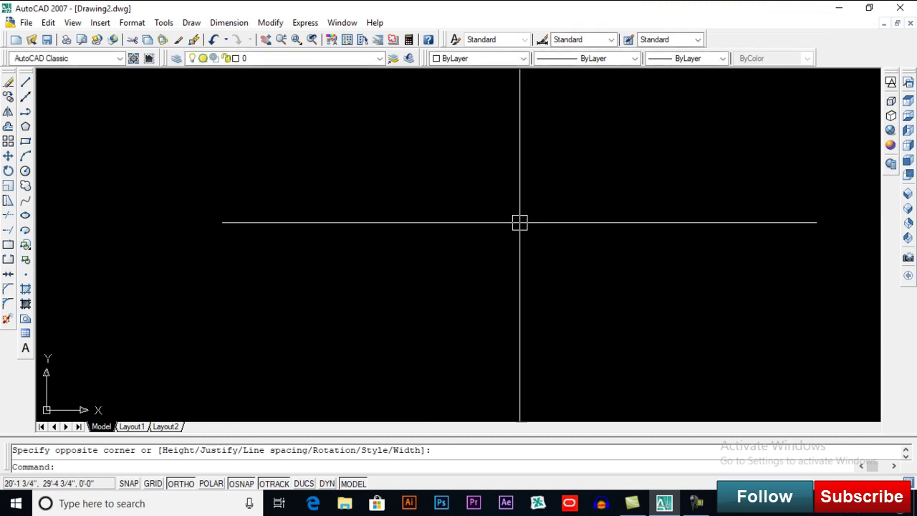
Widen the label's text box so 'Bed Room' fits on one line
scroll(430, 208, "up", 5)
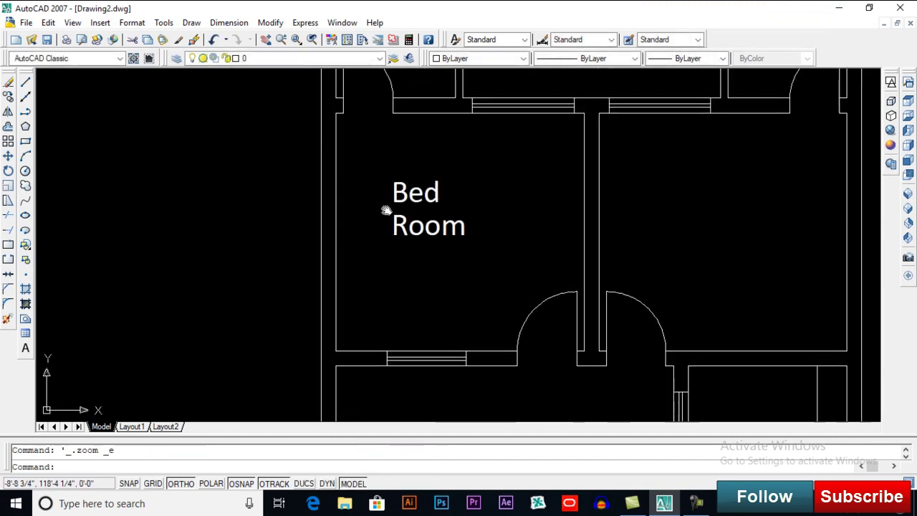
left_click(429, 207)
left_click(504, 181)
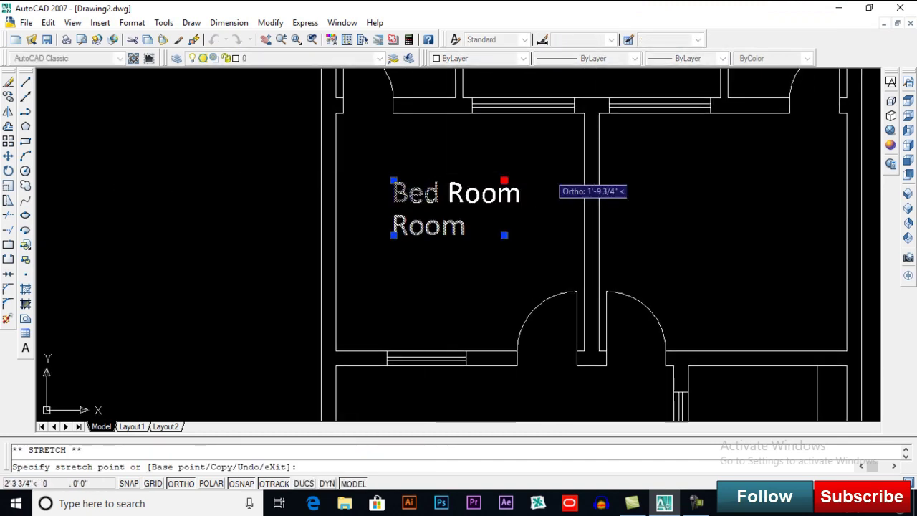
left_click(556, 181)
key("Escape")
middle_click_drag(448, 227, 413, 297)
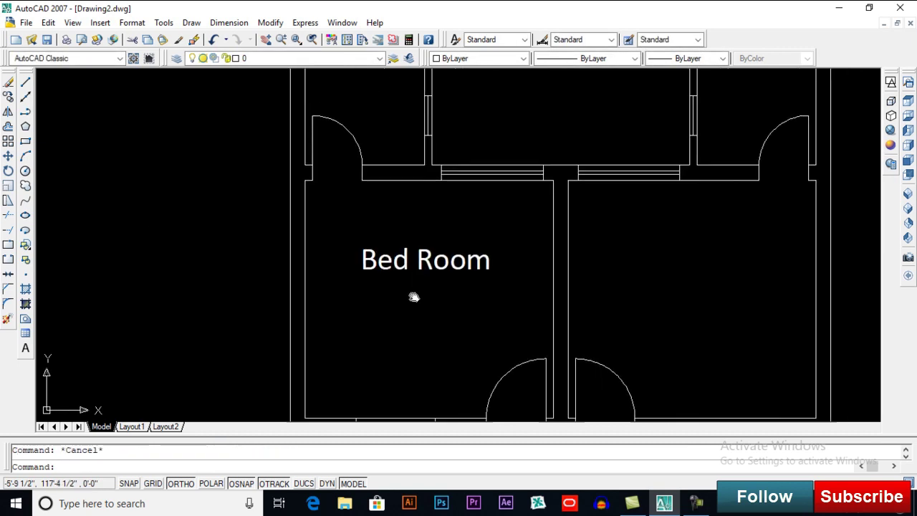
scroll(414, 297, "up", 2)
key("Return")
middle_click_drag(355, 210, 282, 257)
Measure the bedroom's width and depth with DIST
scroll(205, 176, "up", 2)
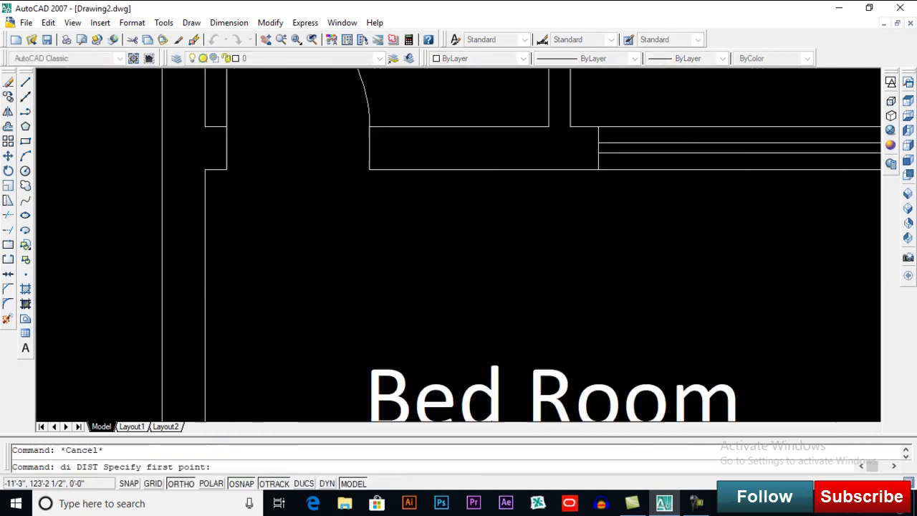
left_click(205, 168)
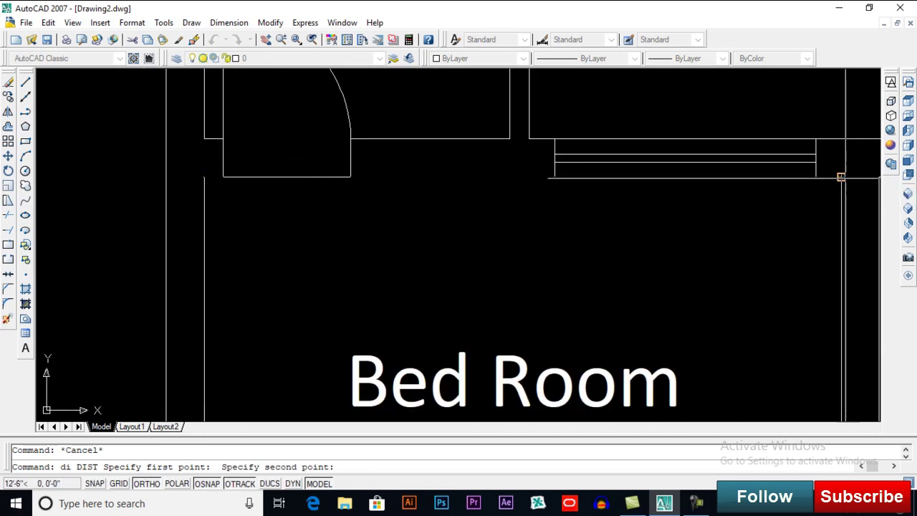
left_click(842, 176)
scroll(724, 199, "down", 4)
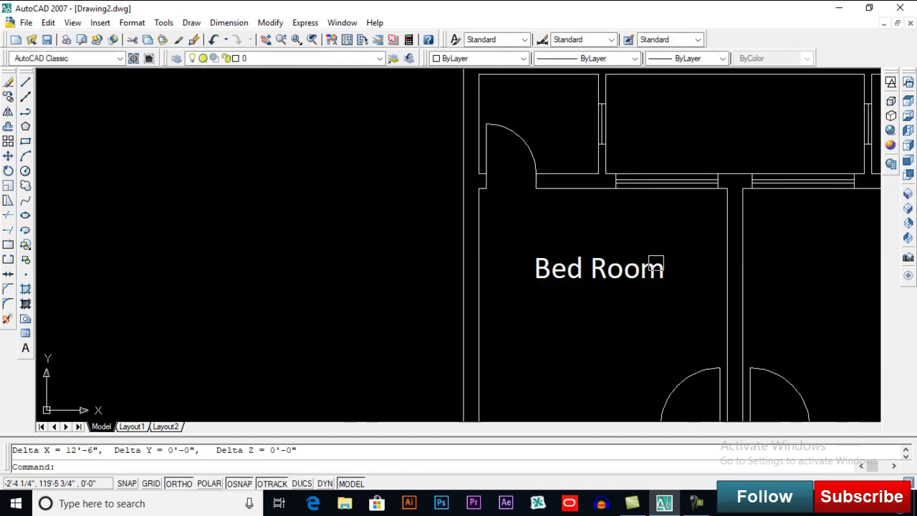
key("Return")
scroll(390, 138, "up", 2)
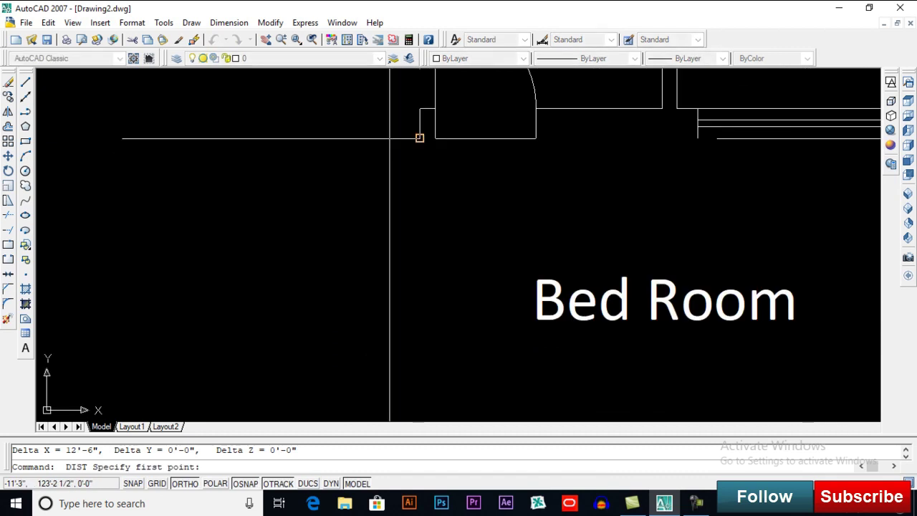
left_click(390, 138)
scroll(390, 138, "down", 3)
scroll(390, 258, "up", 1)
scroll(390, 258, "up", 3)
scroll(389, 259, "up", 3)
left_click(389, 259)
scroll(461, 288, "down", 2)
scroll(528, 199, "down", 1)
Add the size 12'-6"x12'-0" as a second line of the Bed Room label
double_click(528, 192)
type("12'-6\"x12'-0\"")
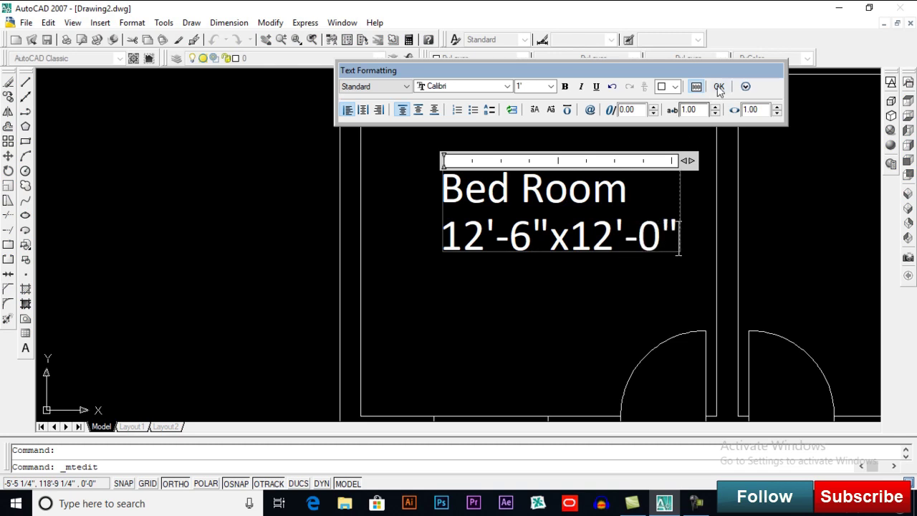
left_click(717, 85)
scroll(419, 252, "down", 5)
Copy the Bed Room label into the right bedroom
type("co")
key("Return")
left_click(419, 251)
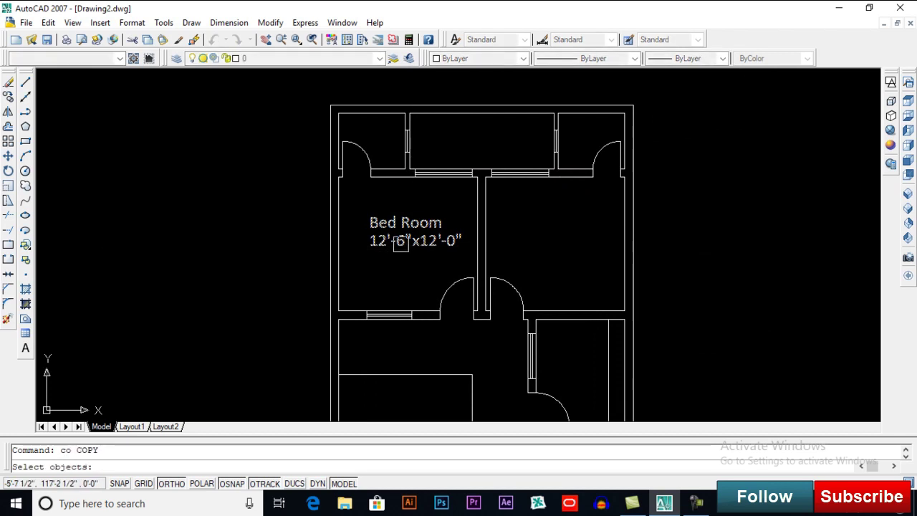
key("Return")
left_click(372, 253)
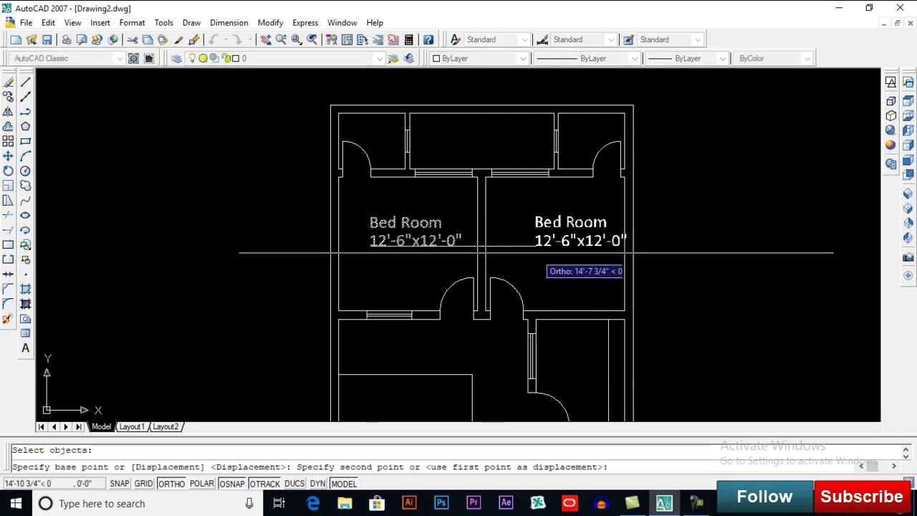
left_click(505, 253)
key("Return")
Pan the plan to bring the lower rooms, Porch and Drawing room into view
middle_click_drag(498, 356, 478, 254)
scroll(482, 299, "down", 2)
middle_click_drag(467, 322, 464, 293)
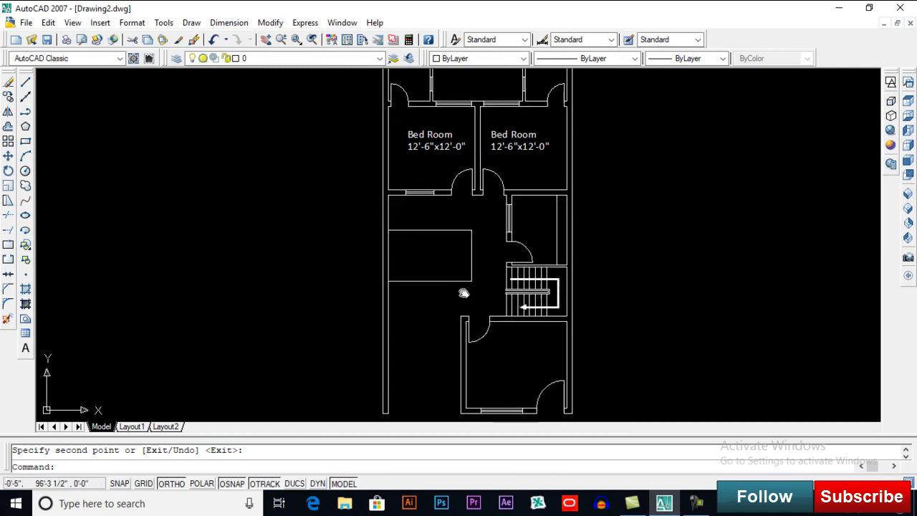
scroll(464, 293, "down", 2)
scroll(454, 270, "up", 2)
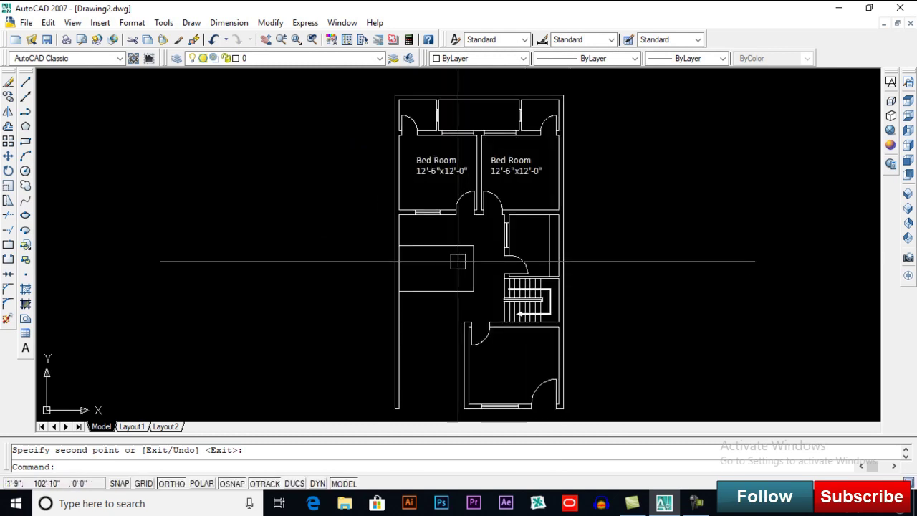
middle_click_drag(463, 215, 458, 225)
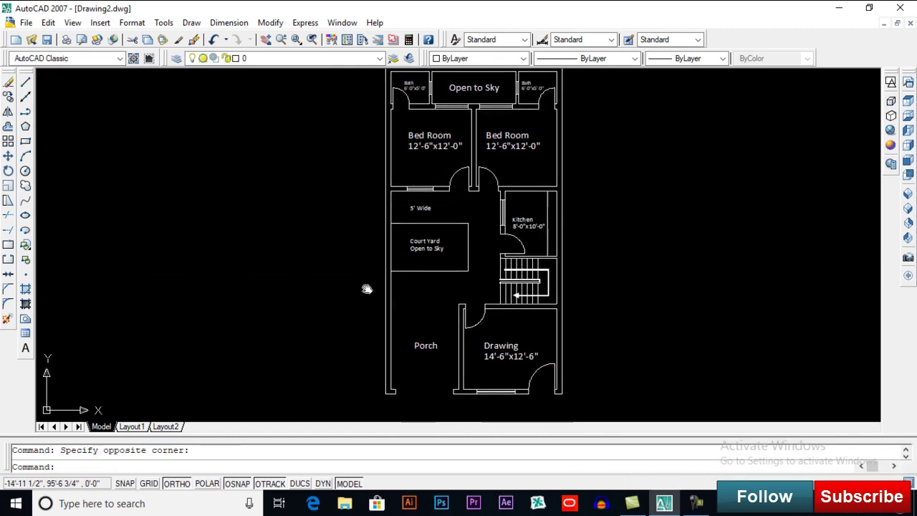
middle_click_drag(430, 338, 401, 275)
middle_click_drag(476, 322, 476, 288)
type("co")
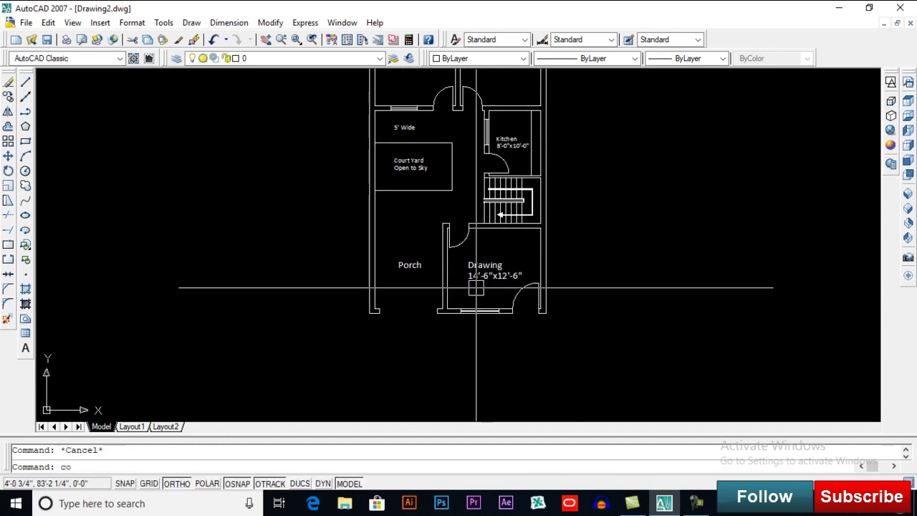
Copy the Drawing room label to a spot below the building
key("Return")
left_click(485, 265)
key("Return")
left_click(495, 276)
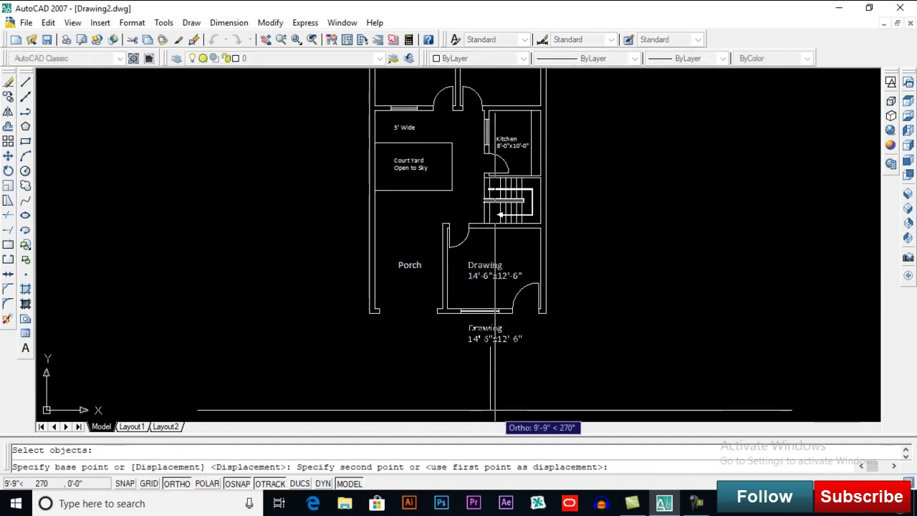
left_click(495, 336)
key("Return")
Move the copied label slightly lower and retype it as 'Ground Floor'
scroll(485, 366, "up", 3)
type("m")
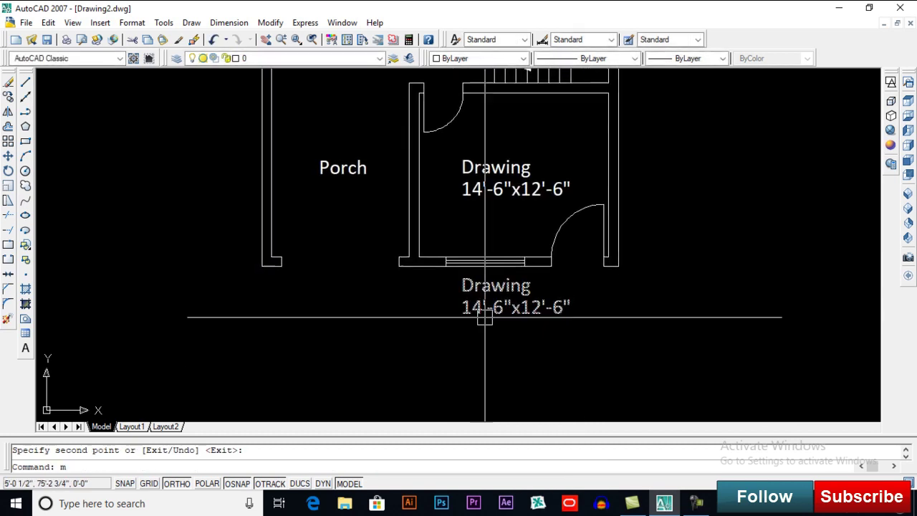
key("Return")
left_click(502, 294)
key("Return")
left_click(486, 317)
left_click(485, 344)
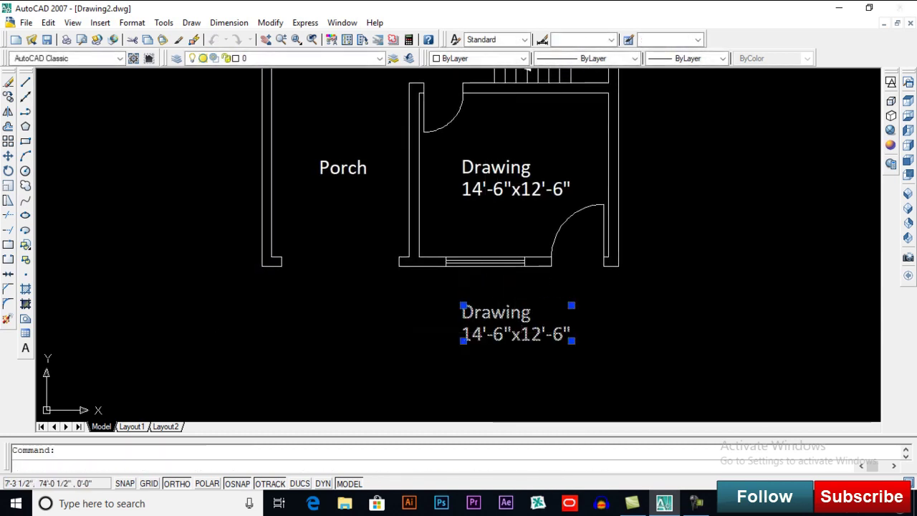
double_click(566, 333)
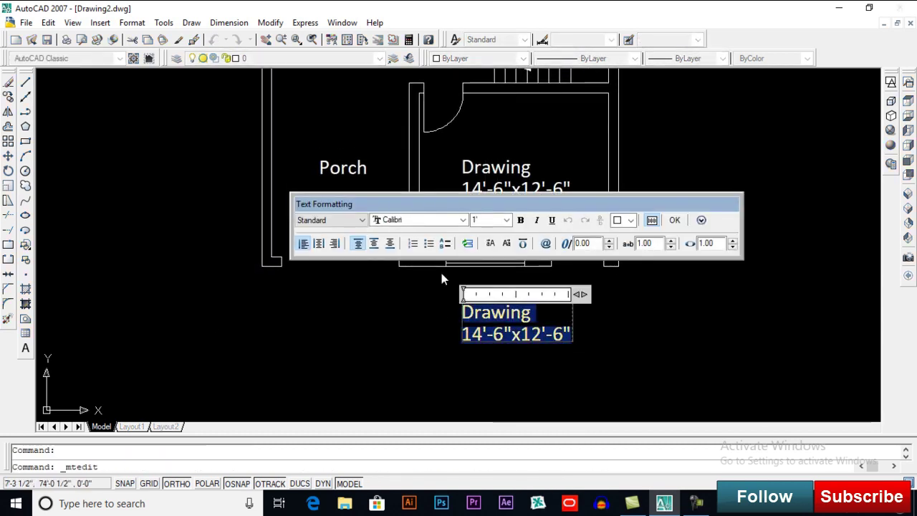
type("Ground ")
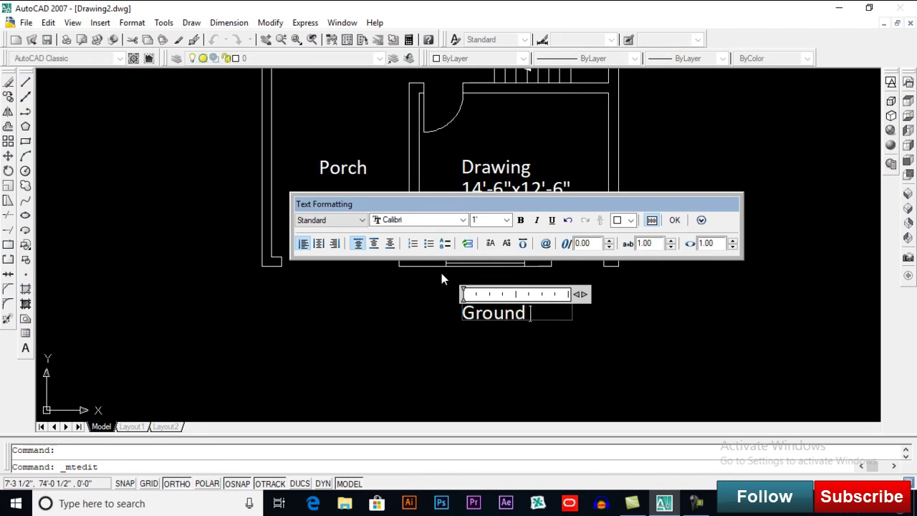
type("Floor")
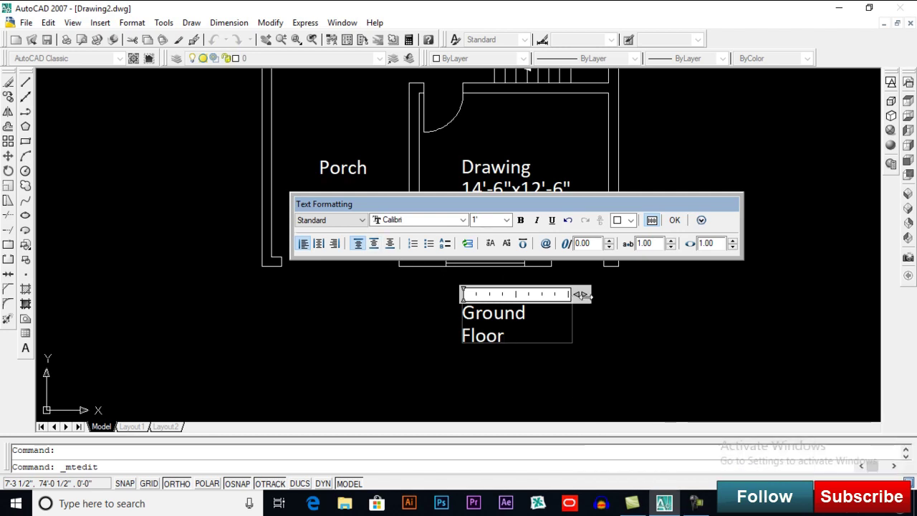
Confirm the Ground Floor title and frame the bedrooms and bathrooms in view
left_click(675, 221)
scroll(599, 313, "down", 2)
middle_click_drag(537, 269, 537, 318)
scroll(566, 262, "down", 2)
middle_click_drag(572, 277, 567, 307)
scroll(481, 190, "up", 2)
middle_click_drag(481, 191, 481, 303)
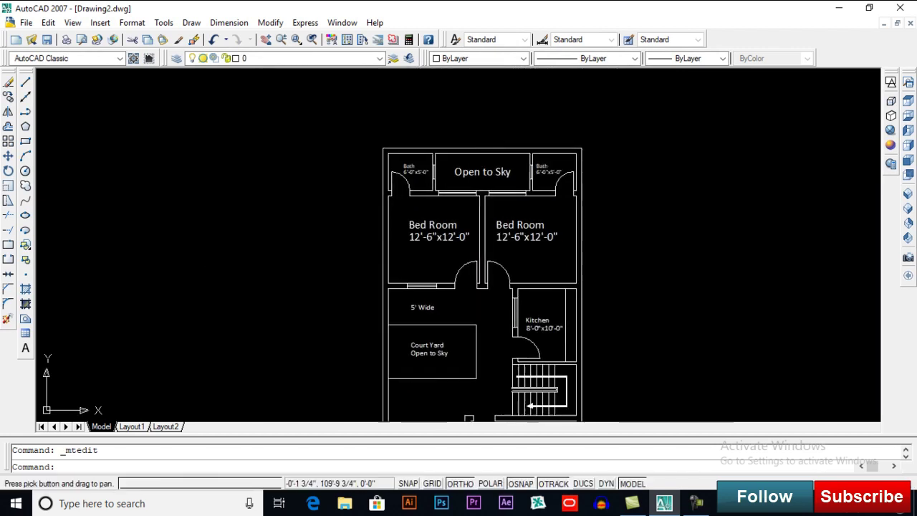
scroll(469, 164, "up", 4)
scroll(470, 164, "up", 1)
Offset a wall 1' into the Open to Sky court and fillet the first corner
type("o")
key("Return")
type("1")
key("Return")
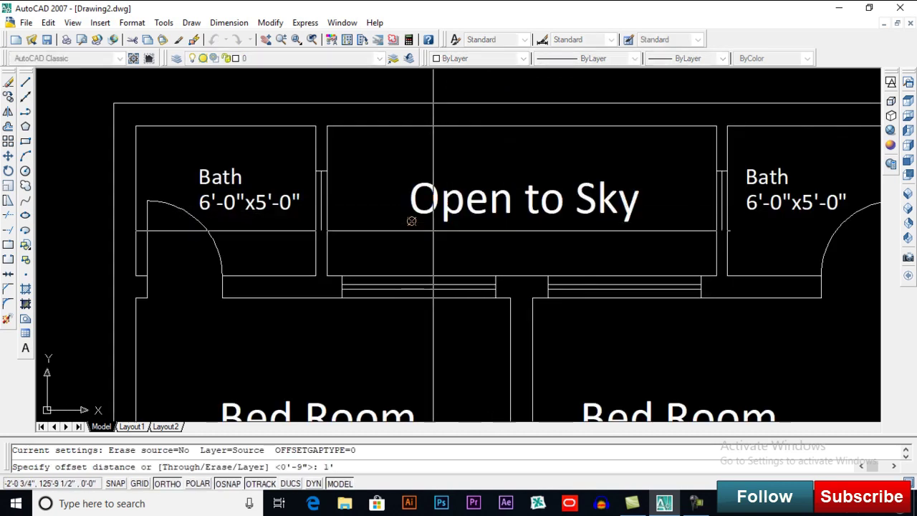
left_click(412, 221)
key("Return")
left_click(522, 278)
left_click(515, 258)
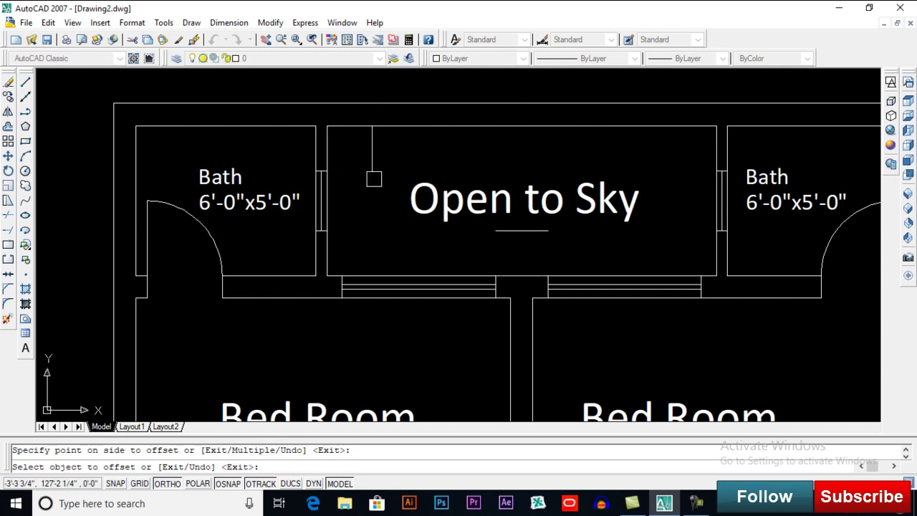
key("Return")
type("f")
key("Return")
left_click(372, 166)
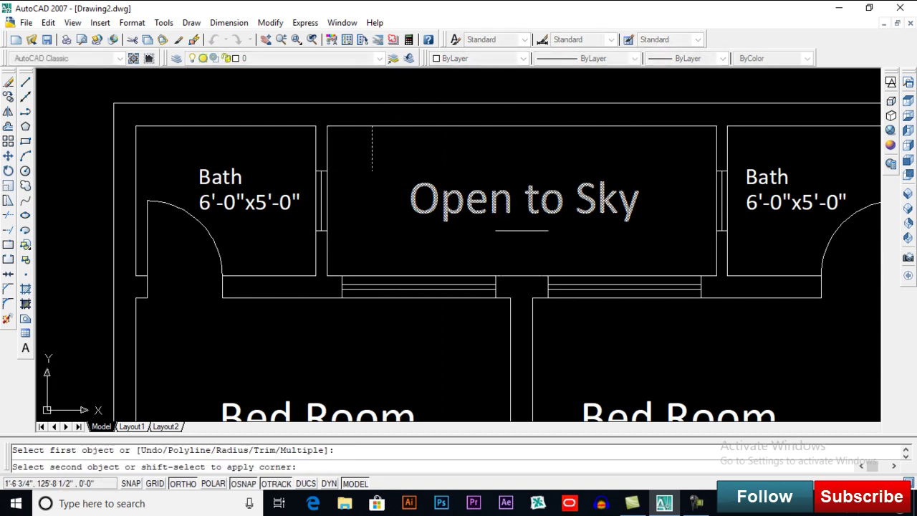
left_click(522, 231)
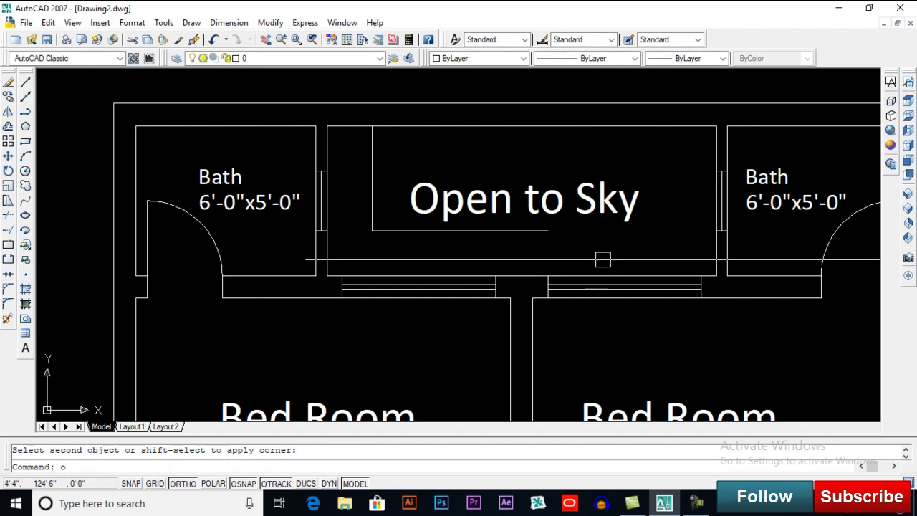
Offset the right wall inward and fillet it with the bottom line to close the outline
type("o")
key("Return")
key("Return")
left_click(717, 168)
left_click(656, 169)
key("Return")
type("f")
key("Return")
left_click(537, 231)
left_click(671, 186)
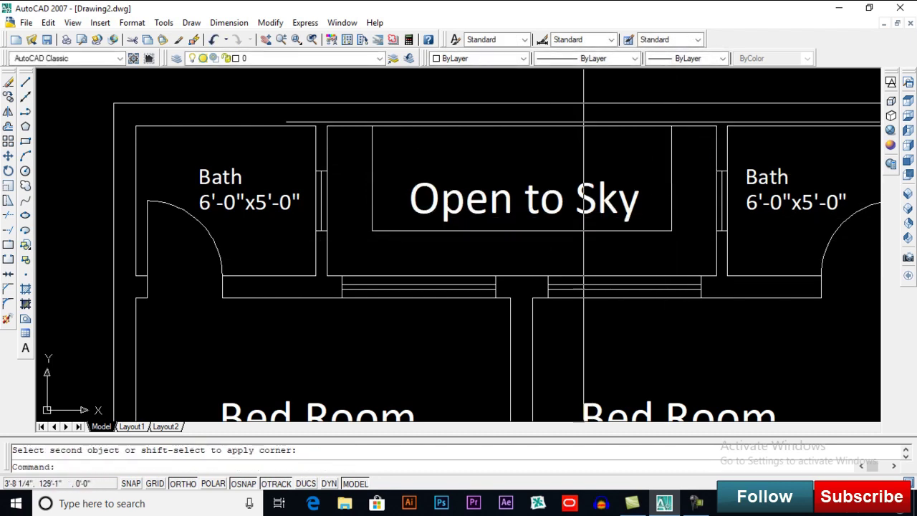
left_click(555, 58)
Load the ACAD_ISO03W100 dashed linetype through the Linetype Manager
left_click(584, 104)
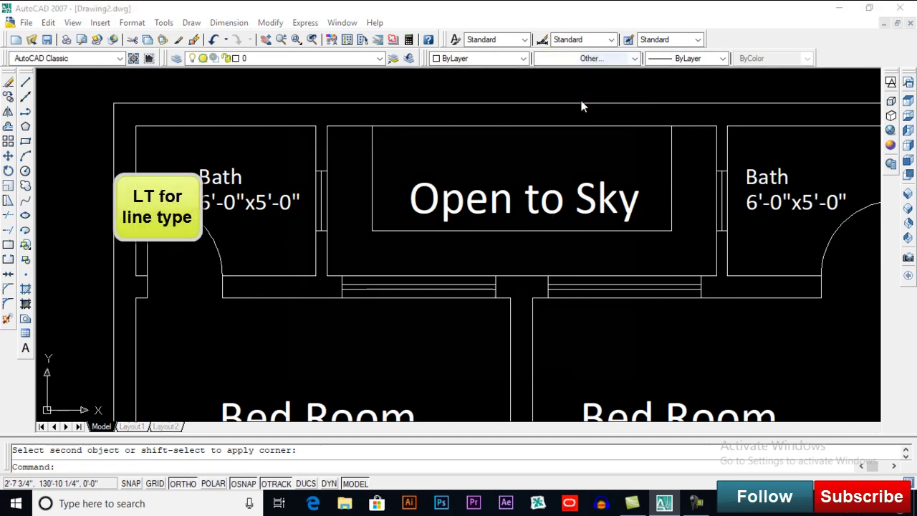
left_click(561, 136)
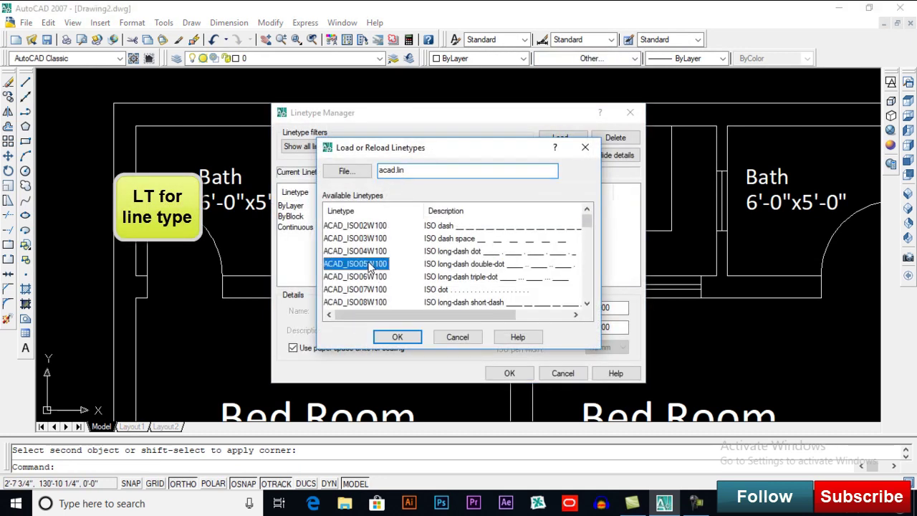
key("h")
scroll(372, 250, "up", 4)
scroll(371, 250, "up", 6)
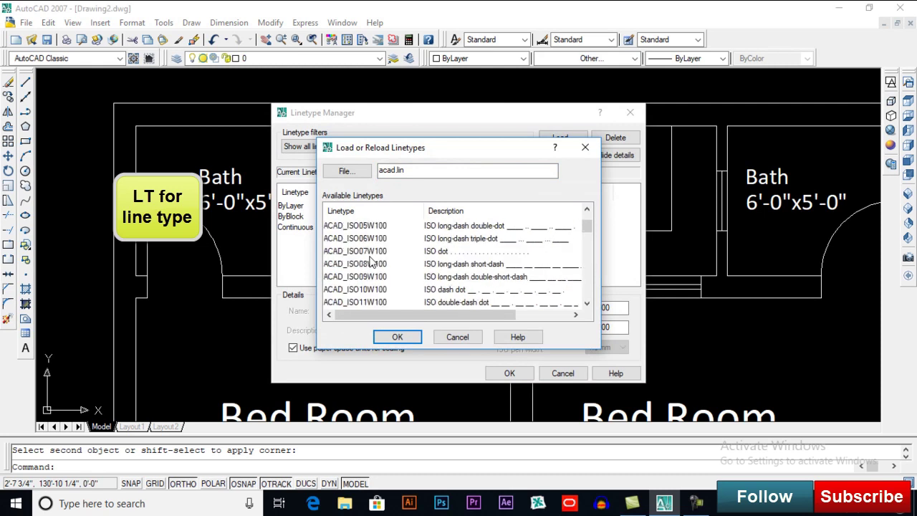
scroll(371, 255, "up", 2)
left_click(363, 238)
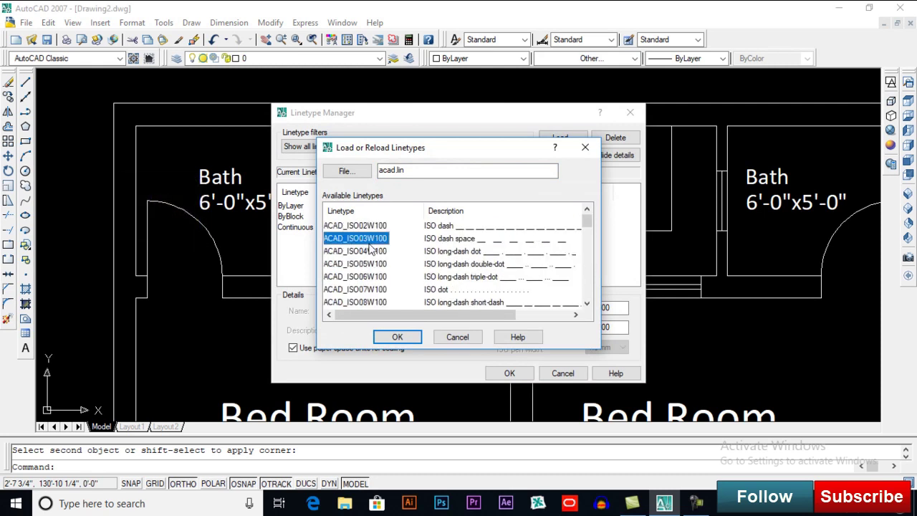
left_click(398, 337)
left_click(510, 374)
Give the line beneath Open to Sky a dashed linetype
left_click(627, 224)
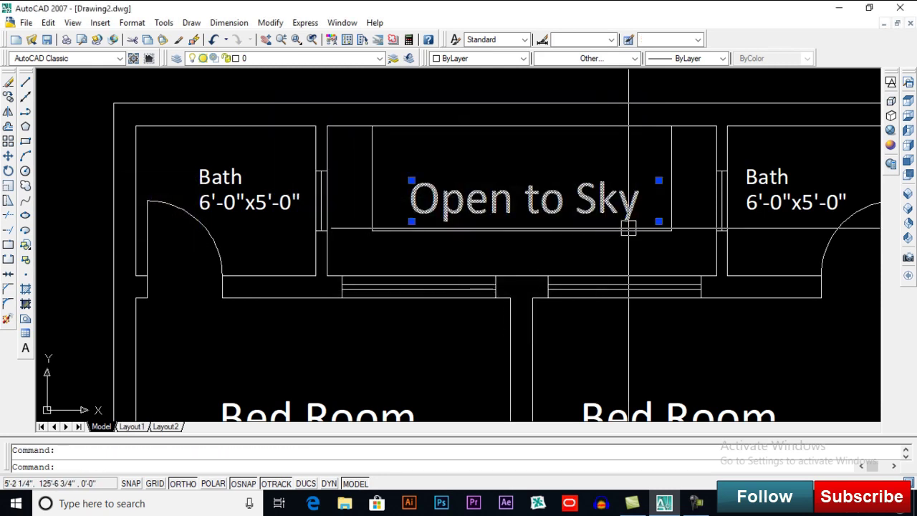
left_click(534, 231)
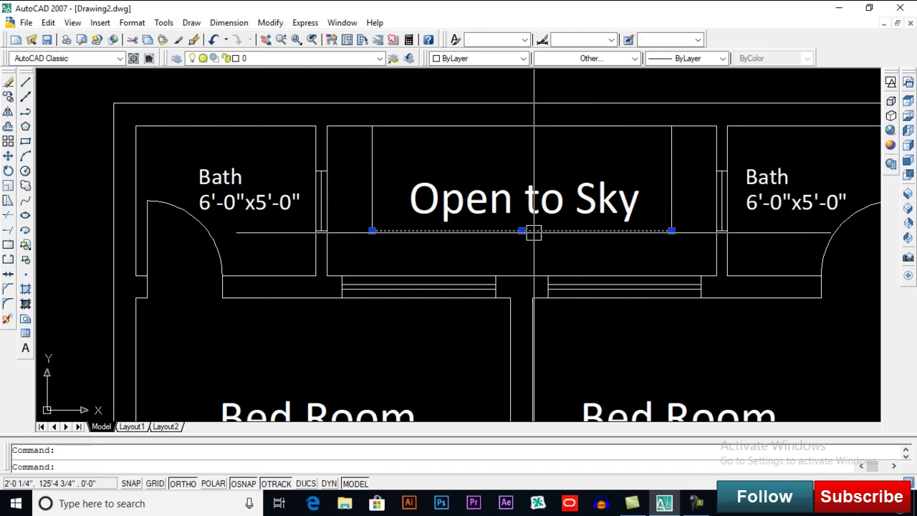
left_click(585, 58)
left_click(605, 95)
key("Escape")
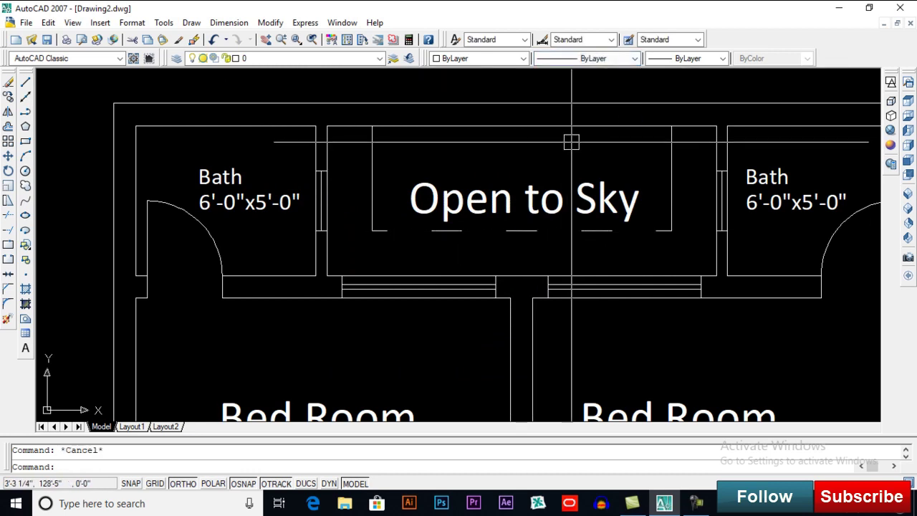
Match the dashed line's properties onto another outline edge with MATCHPROP
type("ma")
key("Return")
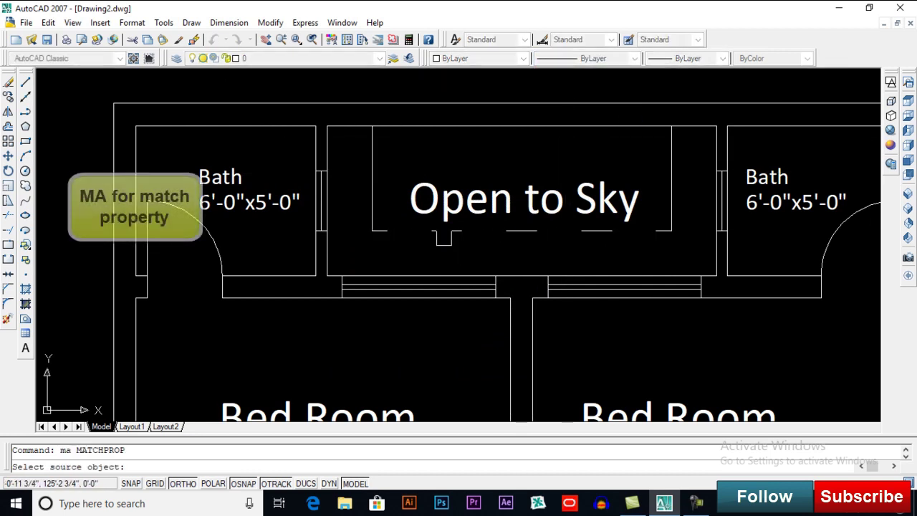
left_click(444, 231)
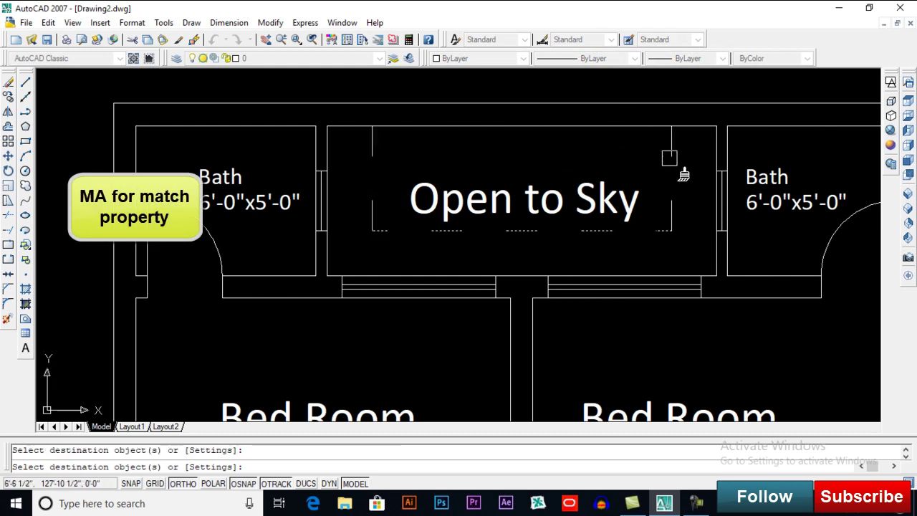
left_click(627, 230)
key("Return")
Load the ACAD_ISO02W100 dash linetype as well
left_click(635, 58)
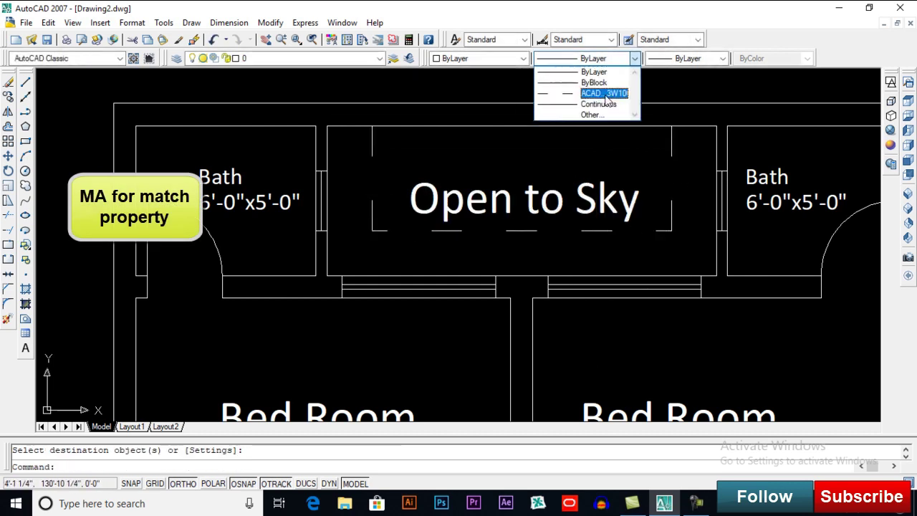
left_click(611, 117)
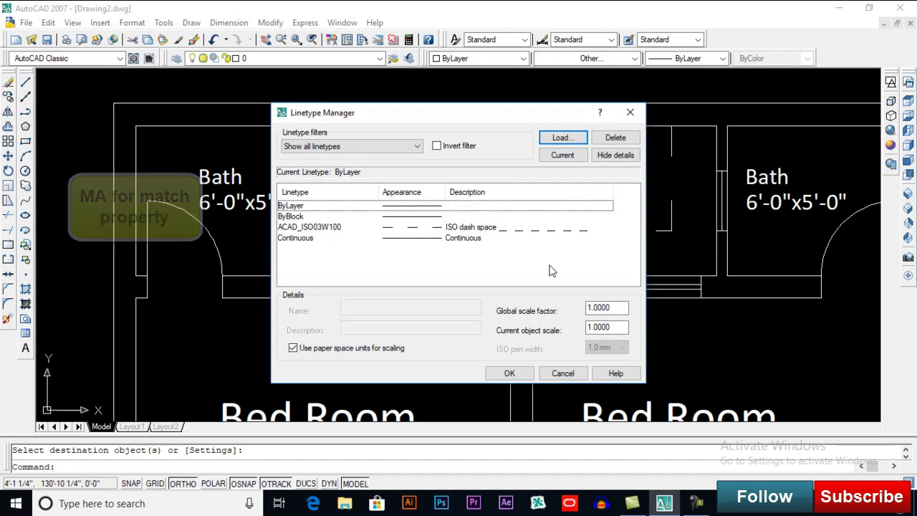
left_click(562, 138)
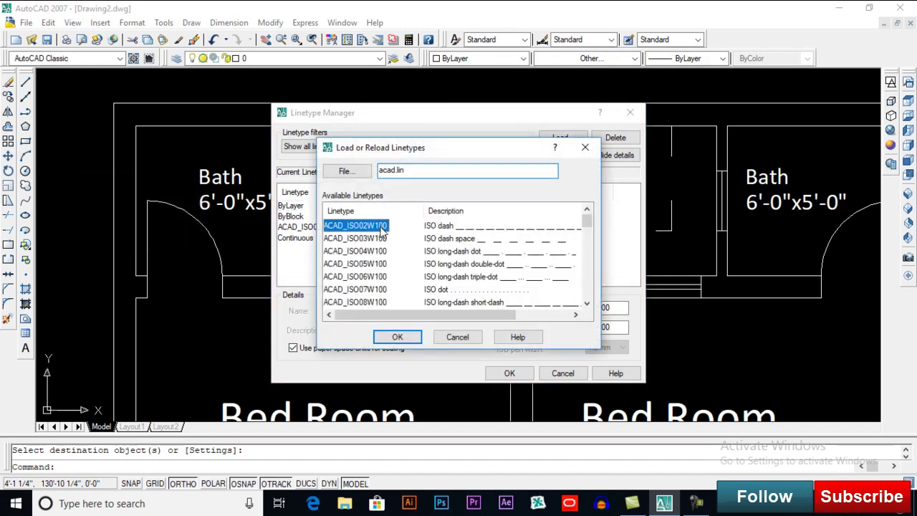
left_click(394, 339)
left_click(511, 373)
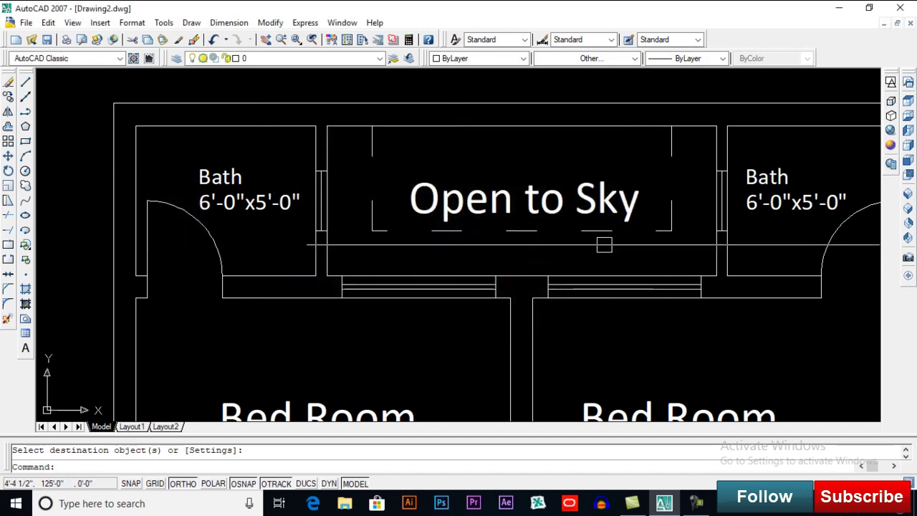
Switch the line beneath Open to Sky to the longer dash pattern
left_click(608, 231)
left_click(577, 58)
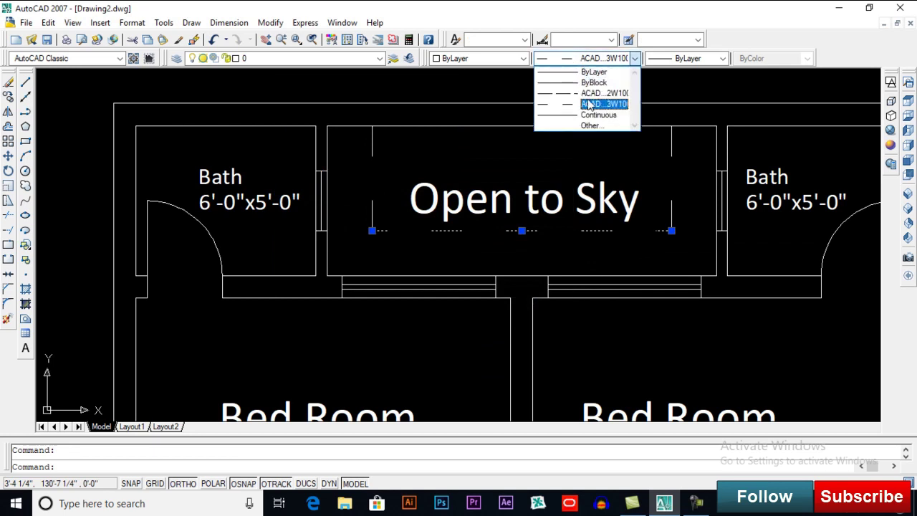
left_click(589, 104)
left_click(594, 58)
left_click(597, 94)
key("Escape")
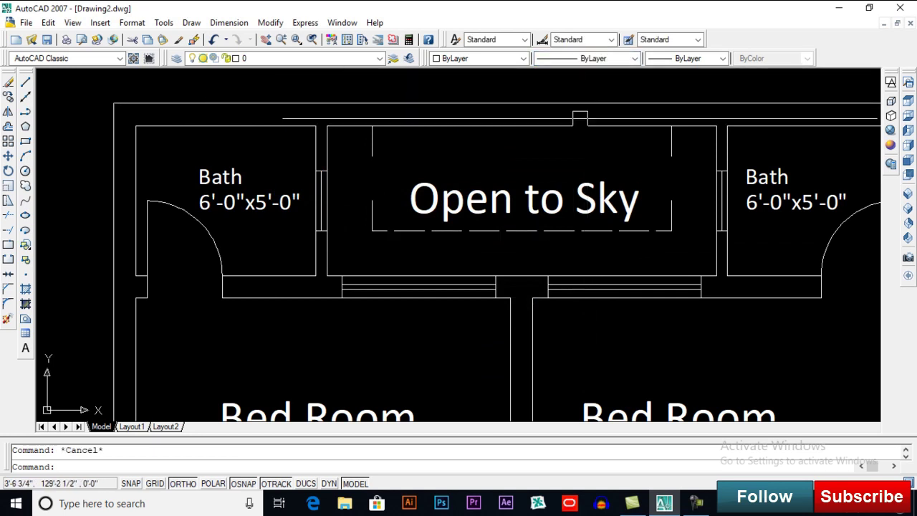
left_click(364, 467)
Copy the bottom line's dashed style onto the right outline edge
type("ma")
key("Return")
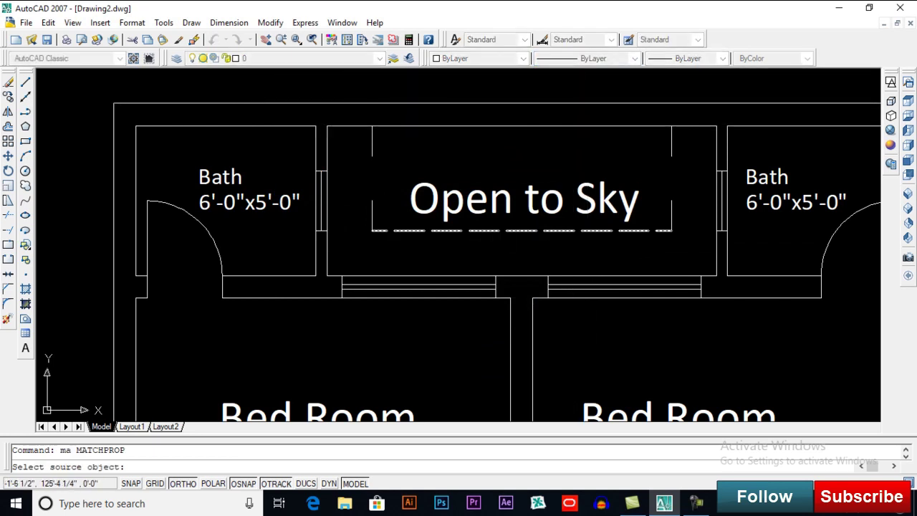
left_click(409, 231)
left_click(672, 152)
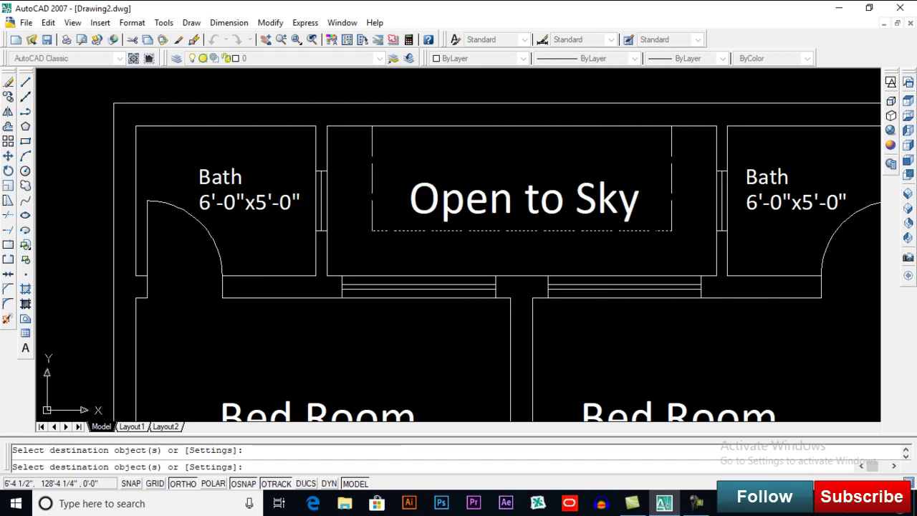
End property matching, then zoom and pan until the full plan and Ground Floor title fit on screen
scroll(678, 162, "down", 2)
scroll(607, 222, "down", 2)
key("Escape")
scroll(545, 179, "up", 1)
scroll(534, 149, "down", 1)
scroll(535, 149, "up", 1)
middle_click_drag(542, 204, 553, 186)
scroll(552, 186, "down", 2)
middle_click_drag(547, 230, 512, 227)
mouse_move(559, 172)
middle_mouse_down()
mouse_move(548, 223)
mouse_move(577, 186)
middle_mouse_up()
middle_click_drag(582, 221, 585, 215)
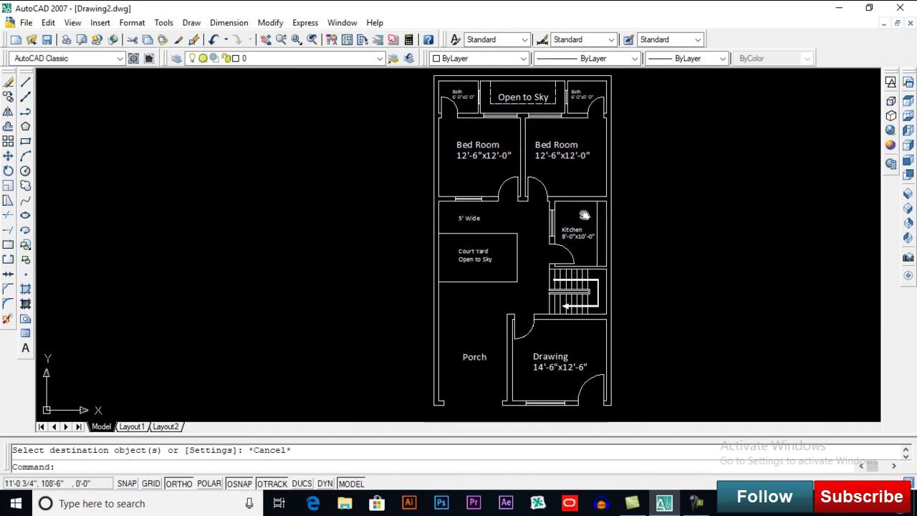
scroll(584, 207, "down", 2)
scroll(584, 207, "up", 1)
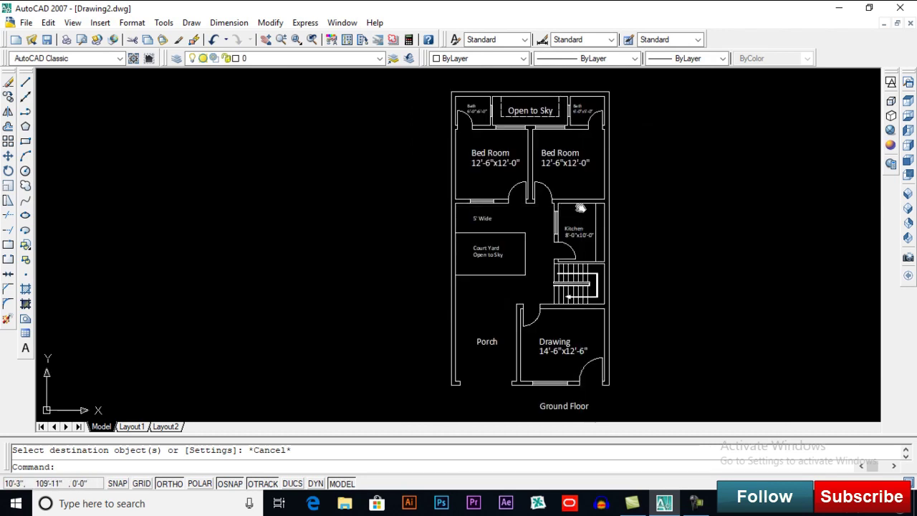